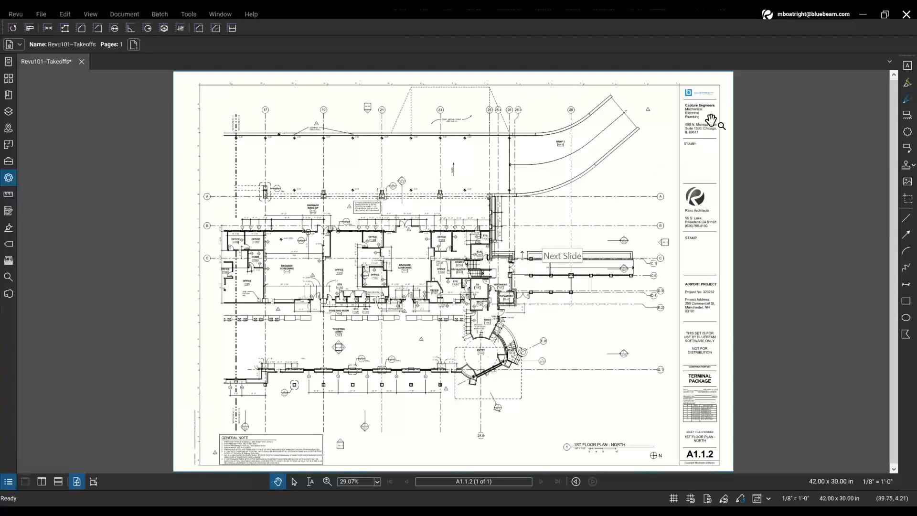
{"action": "left_click", "coordinate": [803, 16]}
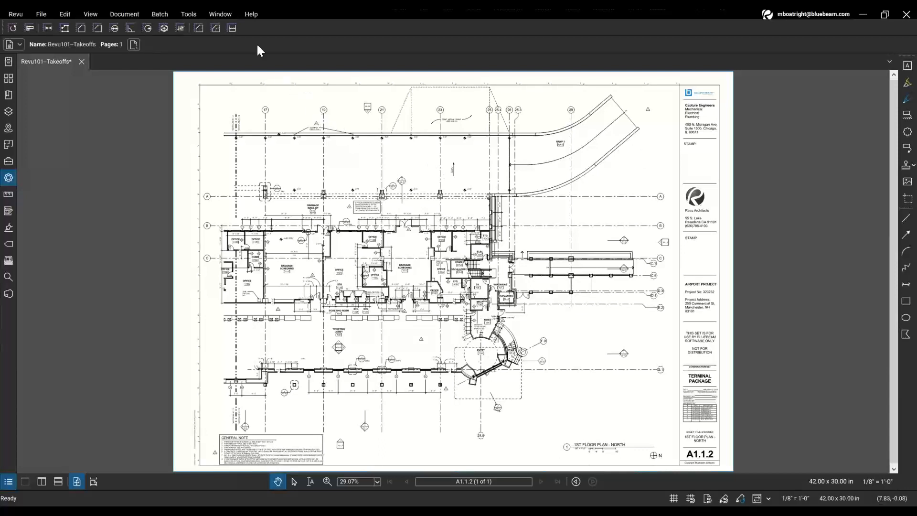
{"action": "left_click", "coordinate": [243, 29]}
{"action": "left_click", "coordinate": [225, 29]}
{"action": "left_click", "coordinate": [219, 30]}
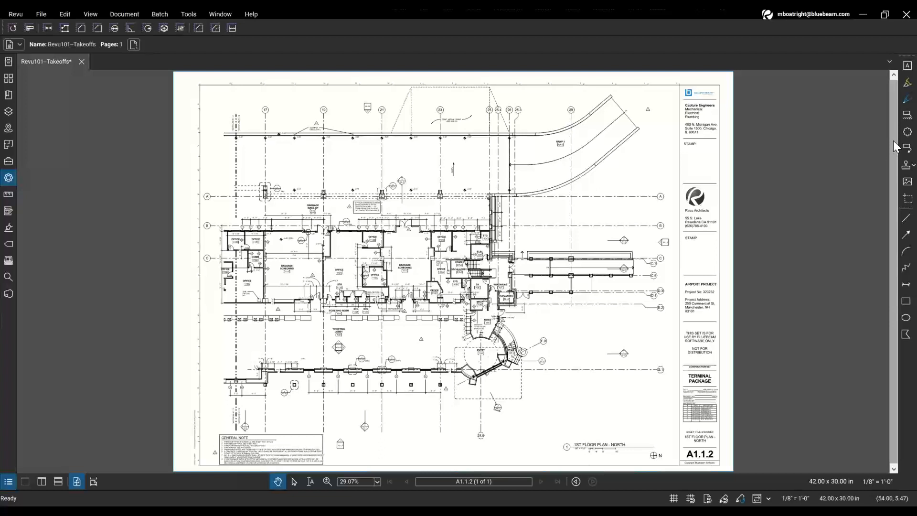
Step: Dock the vertical text and markup toolbar horizontally beneath the measurement toolbar, and align both toolbars at the start of their rows
{"action": "left_click", "coordinate": [907, 65]}
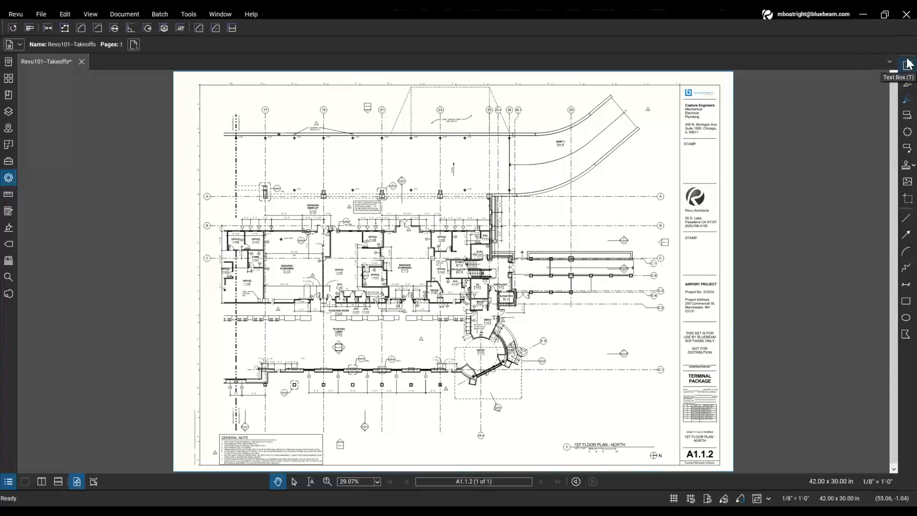
{"action": "left_click_drag", "start_coordinate": [908, 65], "coordinate": [229, 46]}
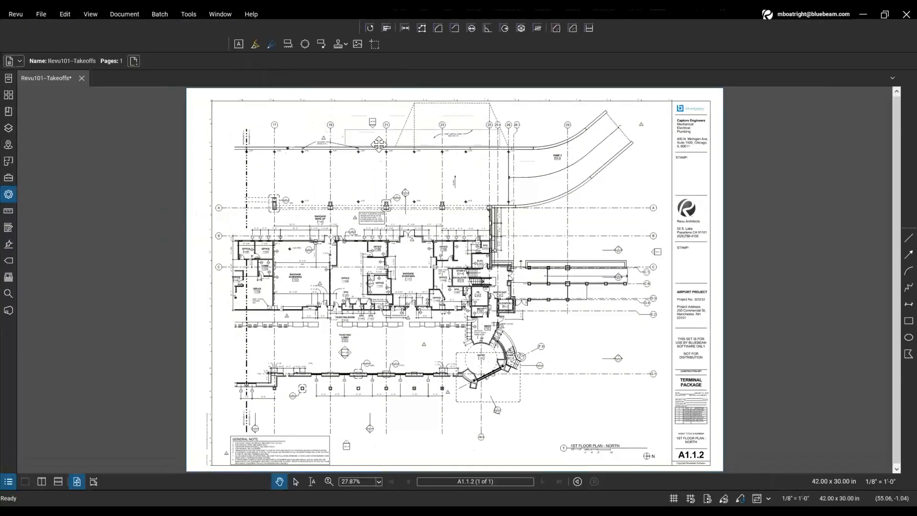
{"action": "left_click_drag", "start_coordinate": [378, 143], "coordinate": [860, 94]}
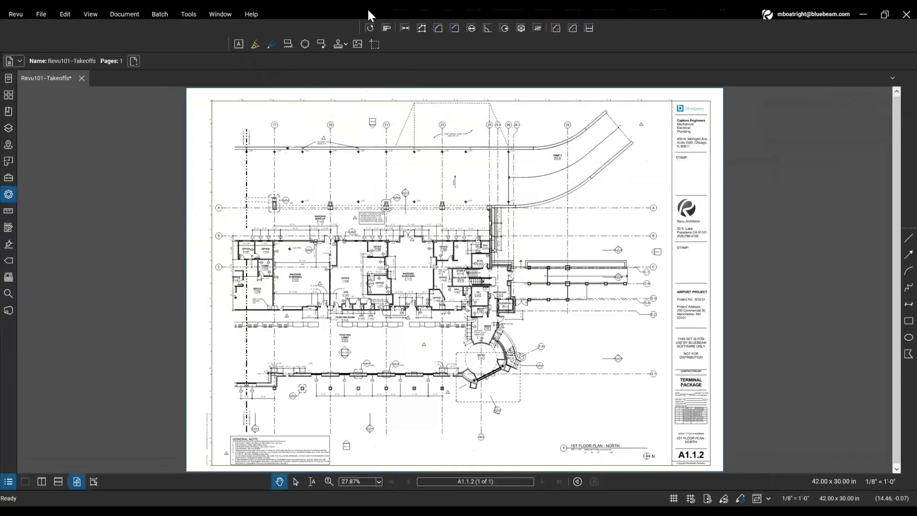
{"action": "left_click_drag", "start_coordinate": [360, 29], "coordinate": [7, 29]}
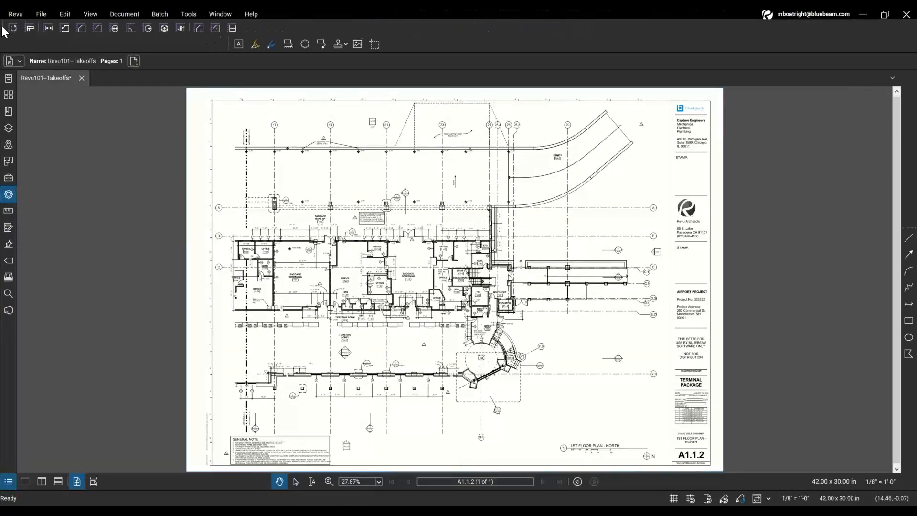
{"action": "left_click_drag", "start_coordinate": [233, 42], "coordinate": [3, 44]}
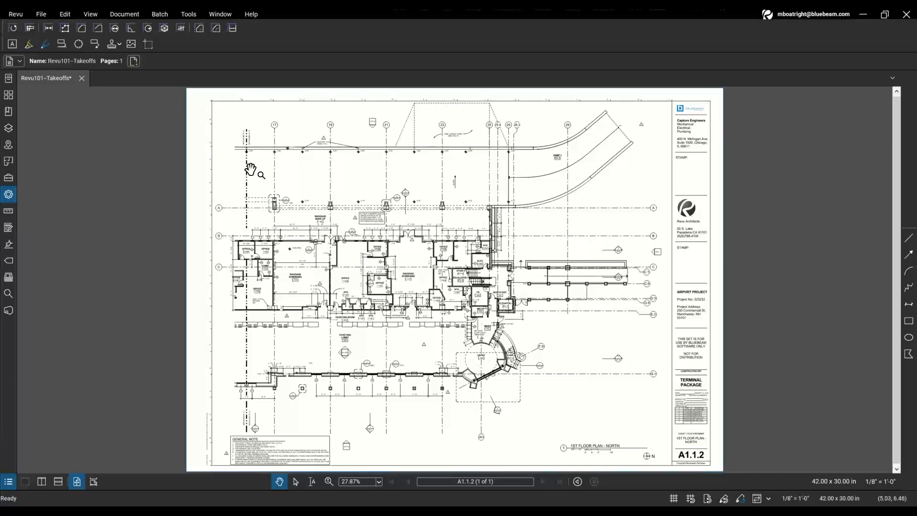
Step: Switch the workspace to the Quantity Takeoff profile
{"action": "left_click", "coordinate": [20, 17]}
{"action": "left_click", "coordinate": [20, 18]}
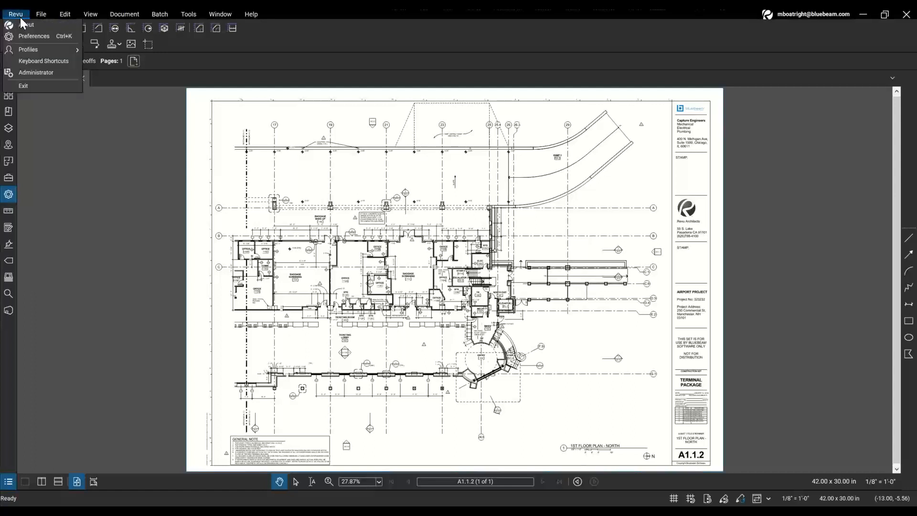
{"action": "left_click", "coordinate": [42, 51]}
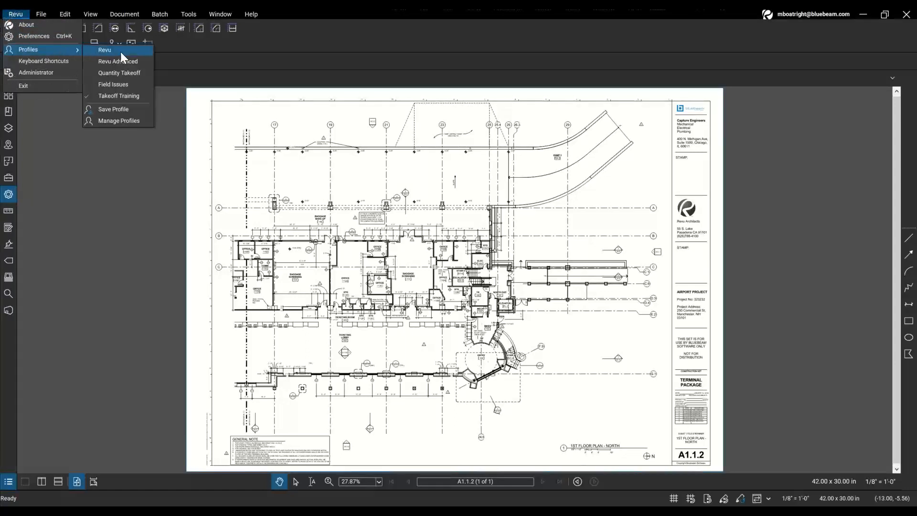
{"action": "left_click", "coordinate": [138, 73]}
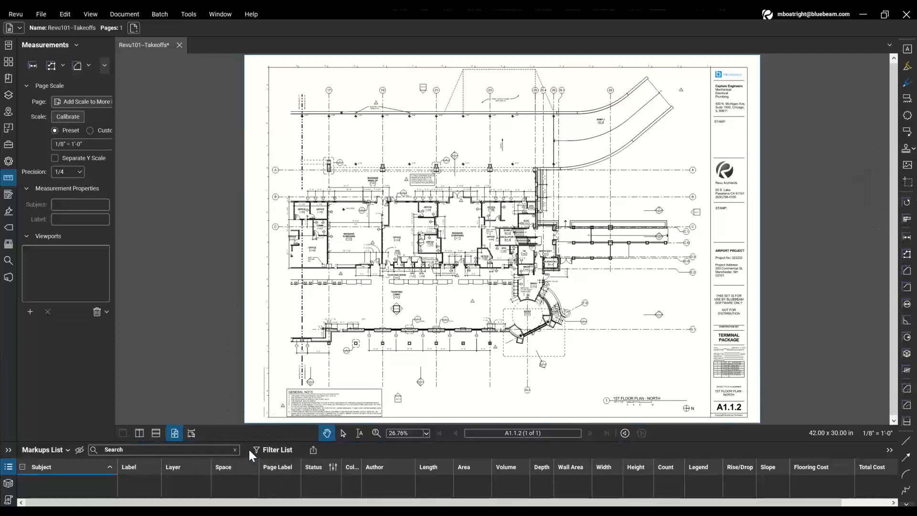
Step: Restore the Takeoff Training profile as the active workspace
{"action": "left_click", "coordinate": [22, 17]}
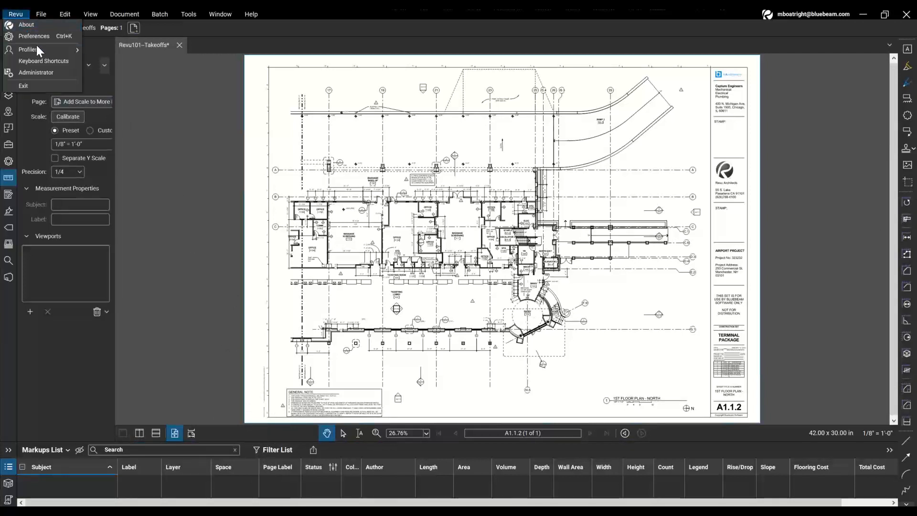
{"action": "mouse_move", "coordinate": [53, 53]}
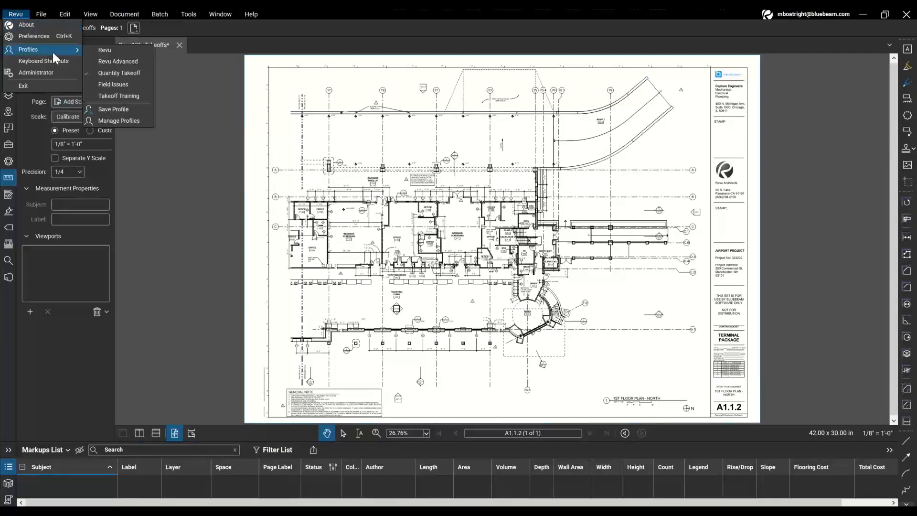
{"action": "left_click", "coordinate": [132, 96]}
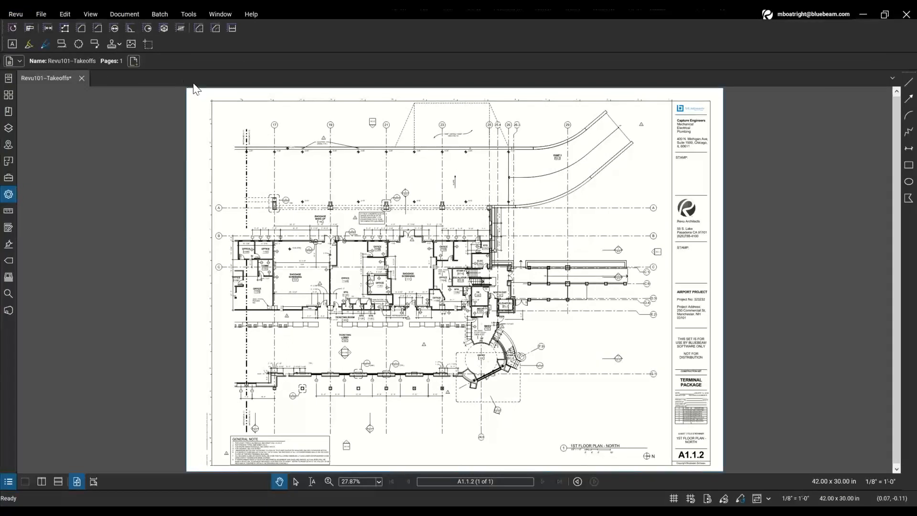
Step: Open the page scale settings for the 1st Floor Plan - North sheet and keep the scale limited to the current page
{"action": "left_click", "coordinate": [246, 44]}
{"action": "scroll", "coordinate": [618, 451], "scroll_direction": "up", "scroll_amount": 10}
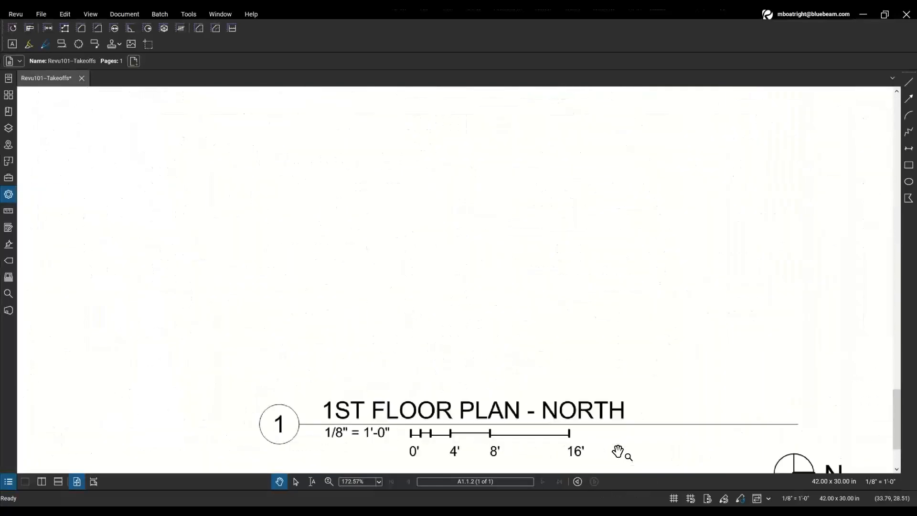
{"action": "mouse_move", "coordinate": [471, 417]}
{"action": "left_mouse_down"}
{"action": "mouse_move", "coordinate": [624, 301]}
{"action": "mouse_move", "coordinate": [665, 291]}
{"action": "left_mouse_up"}
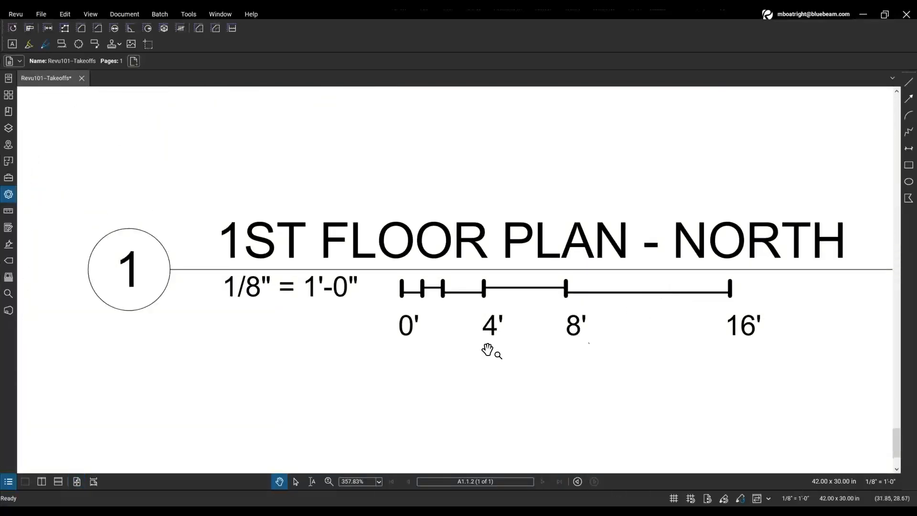
{"action": "left_click", "coordinate": [286, 311]}
{"action": "left_click", "coordinate": [540, 485]}
{"action": "left_click", "coordinate": [882, 485]}
{"action": "left_click", "coordinate": [879, 483]}
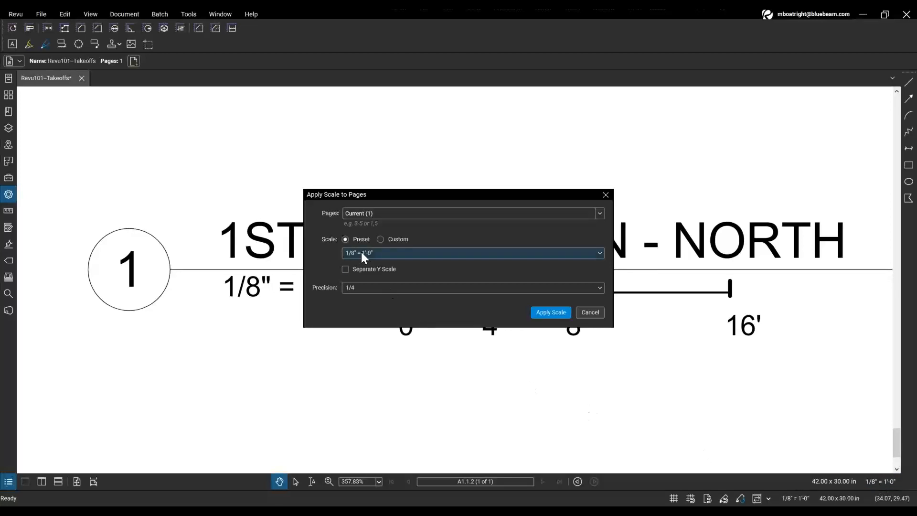
{"action": "left_click", "coordinate": [337, 216]}
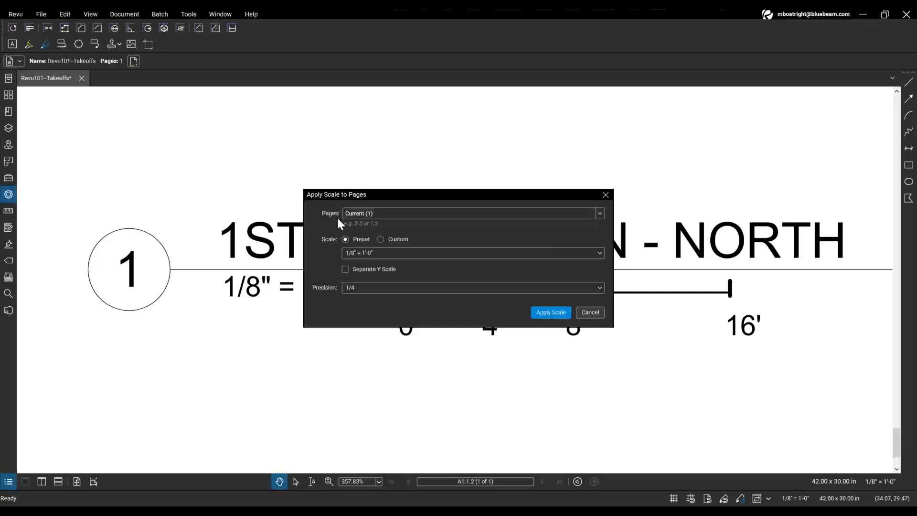
{"action": "left_click", "coordinate": [366, 217]}
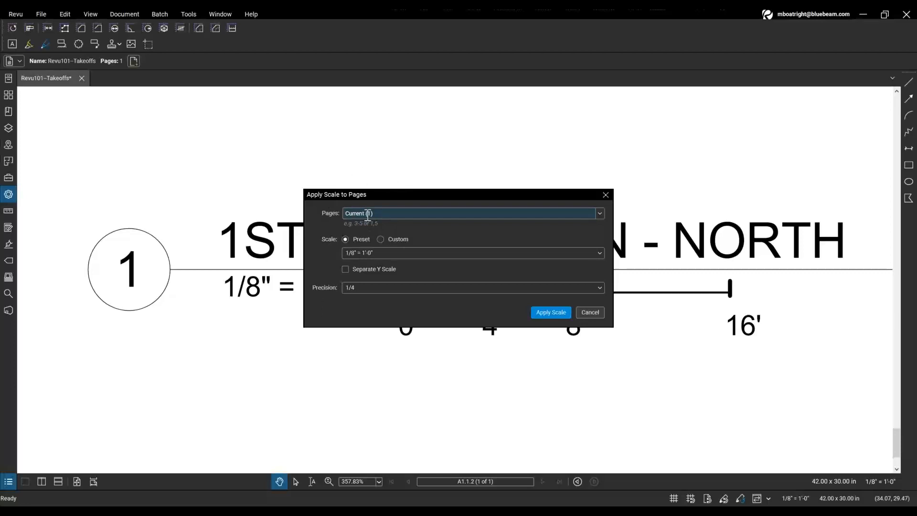
{"action": "left_click", "coordinate": [600, 213]}
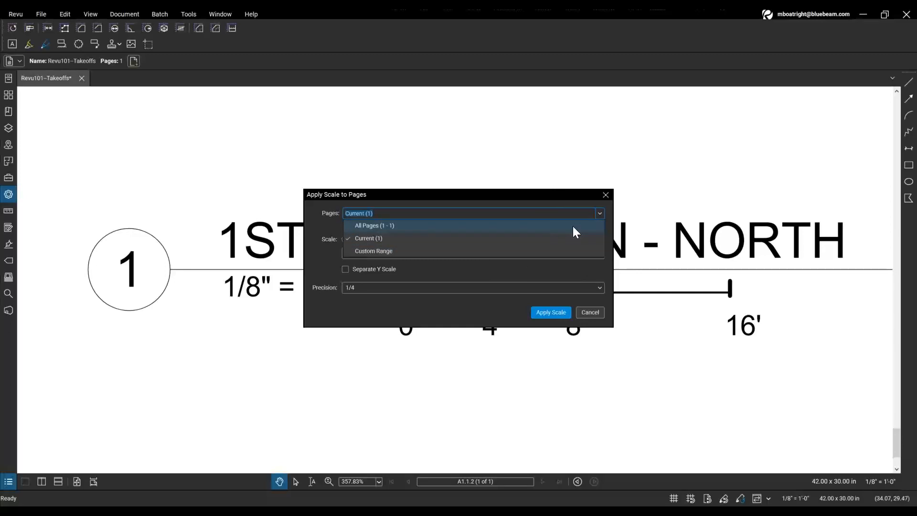
{"action": "left_click", "coordinate": [332, 228]}
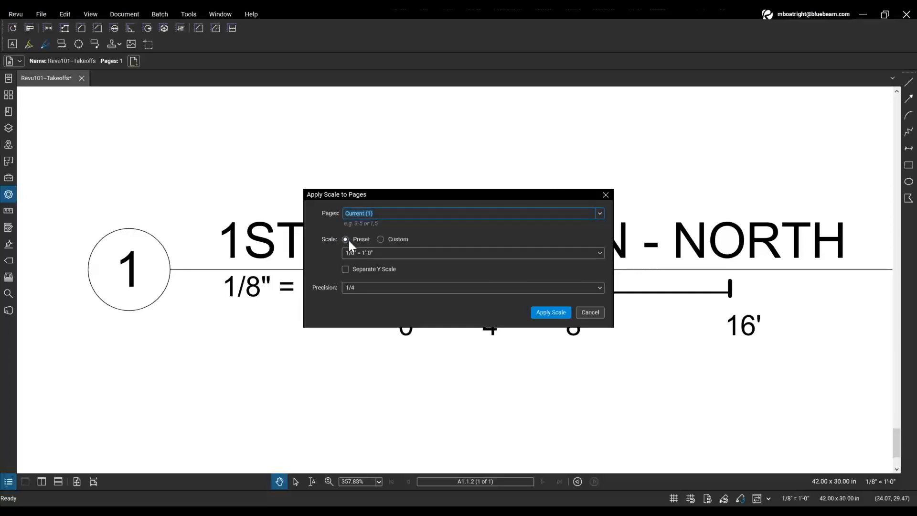
Step: Review the preset scales and choose 1/8" = 1'-0" to match the scale noted under the plan title
{"action": "left_click", "coordinate": [349, 240]}
{"action": "left_click", "coordinate": [599, 253]}
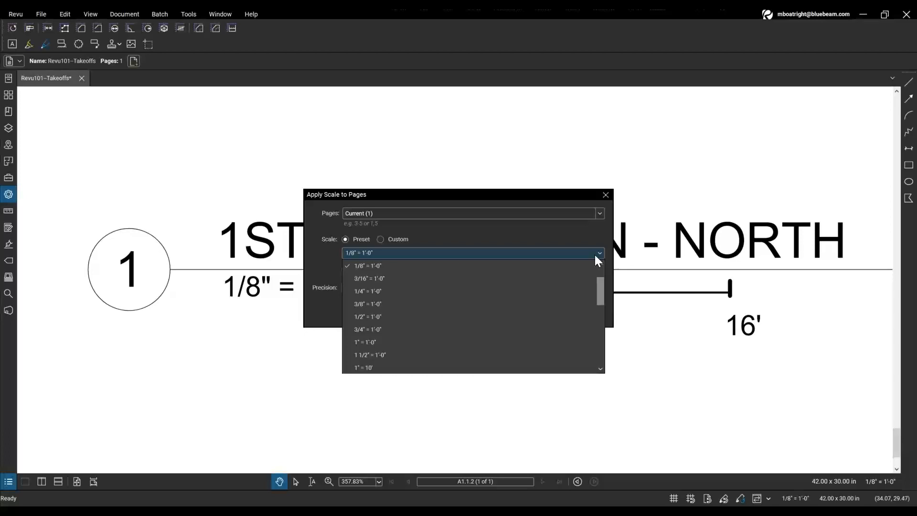
{"action": "left_click_drag", "start_coordinate": [603, 287], "coordinate": [603, 276]}
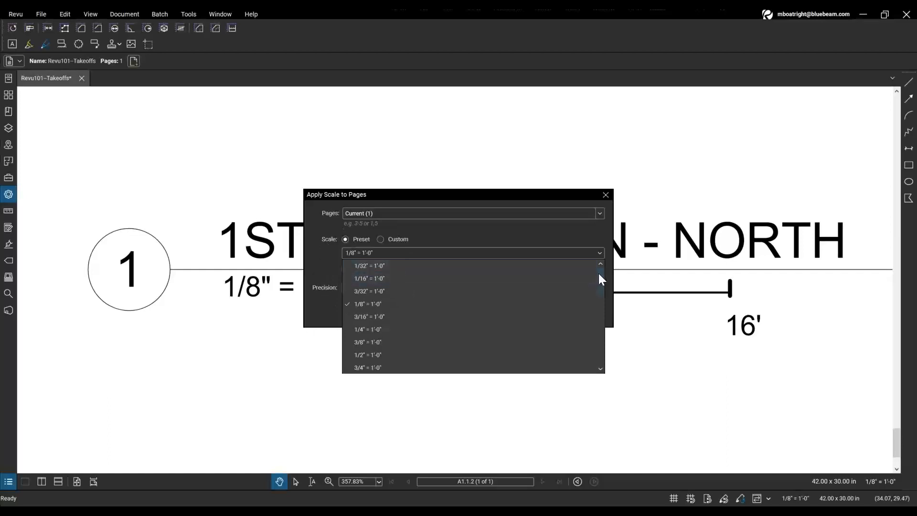
{"action": "left_click_drag", "start_coordinate": [599, 274], "coordinate": [597, 346]}
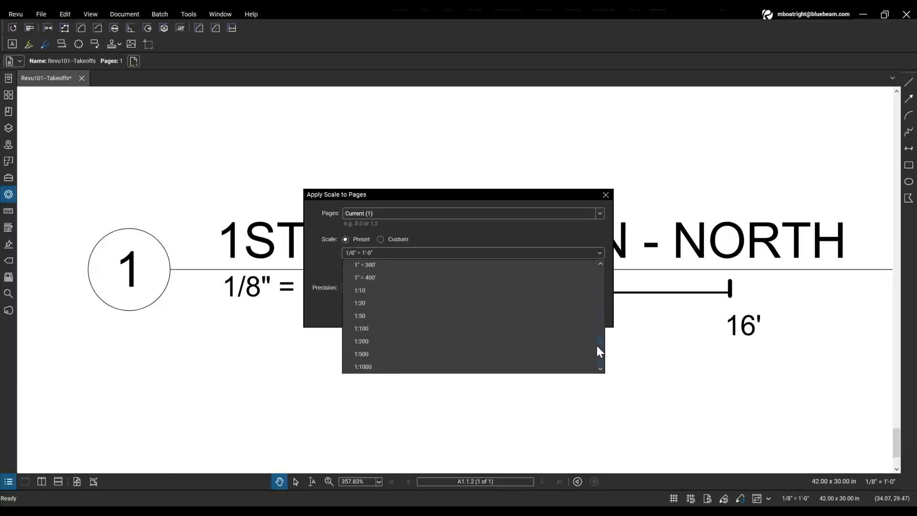
{"action": "left_click", "coordinate": [409, 328]}
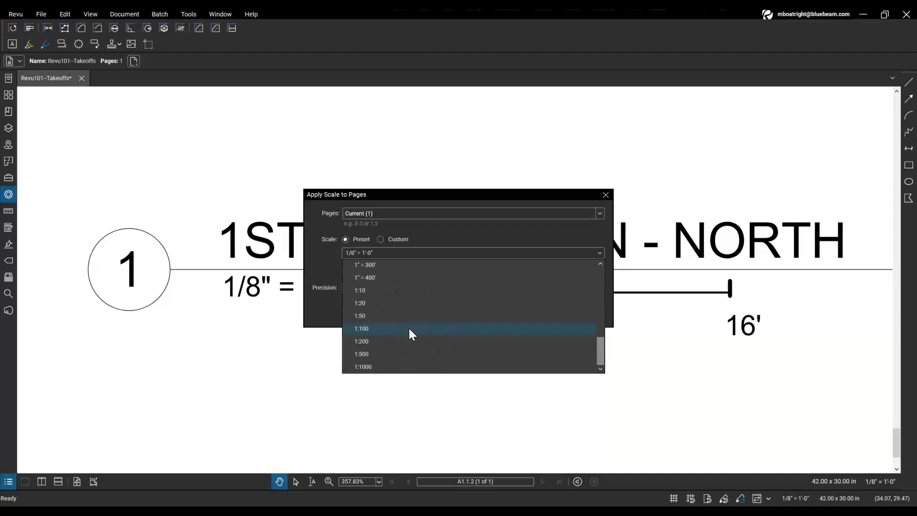
{"action": "left_click_drag", "start_coordinate": [597, 343], "coordinate": [593, 270]}
{"action": "left_click", "coordinate": [368, 308]}
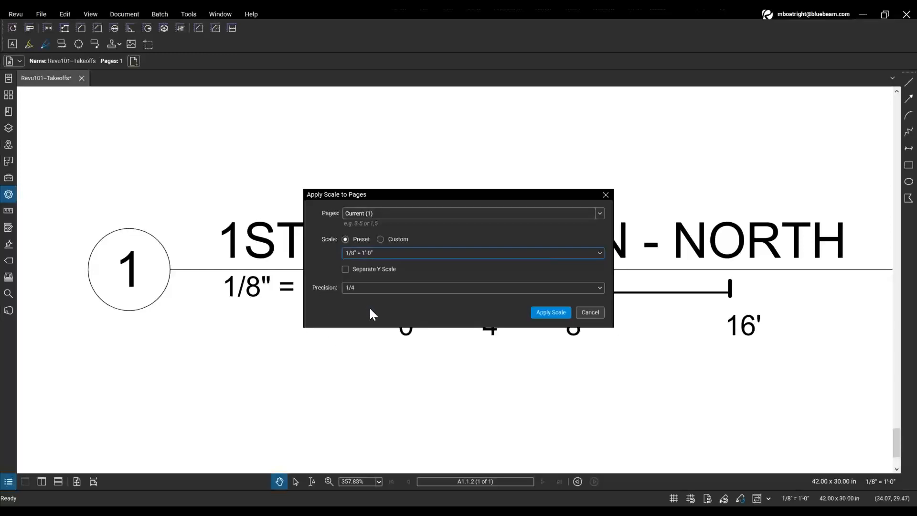
Step: Set the measurement precision to 1 and apply the scale to the page
{"action": "left_click", "coordinate": [364, 270]}
{"action": "left_click", "coordinate": [380, 290]}
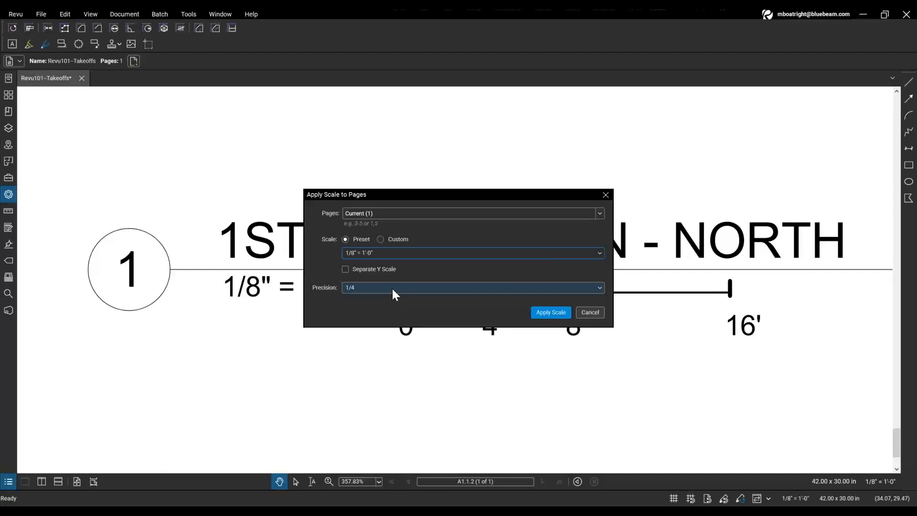
{"action": "left_click", "coordinate": [393, 290]}
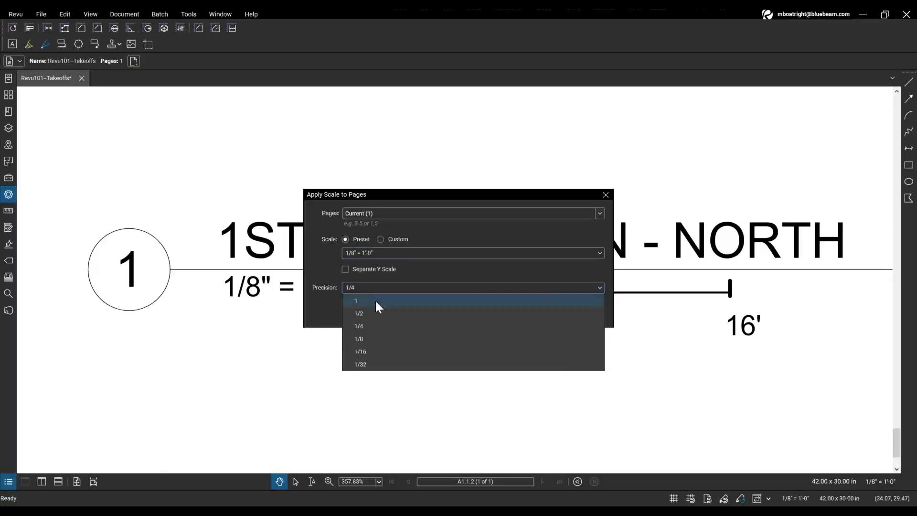
{"action": "left_click", "coordinate": [379, 301]}
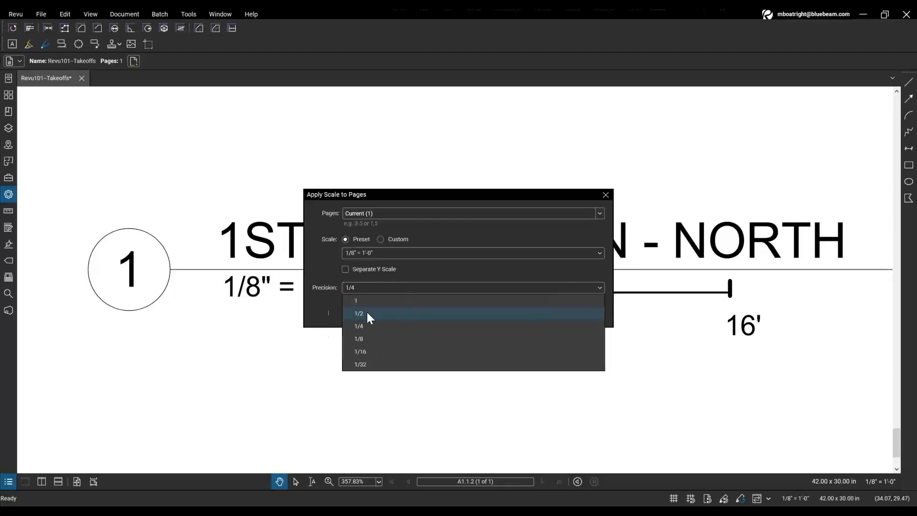
{"action": "left_click", "coordinate": [368, 326]}
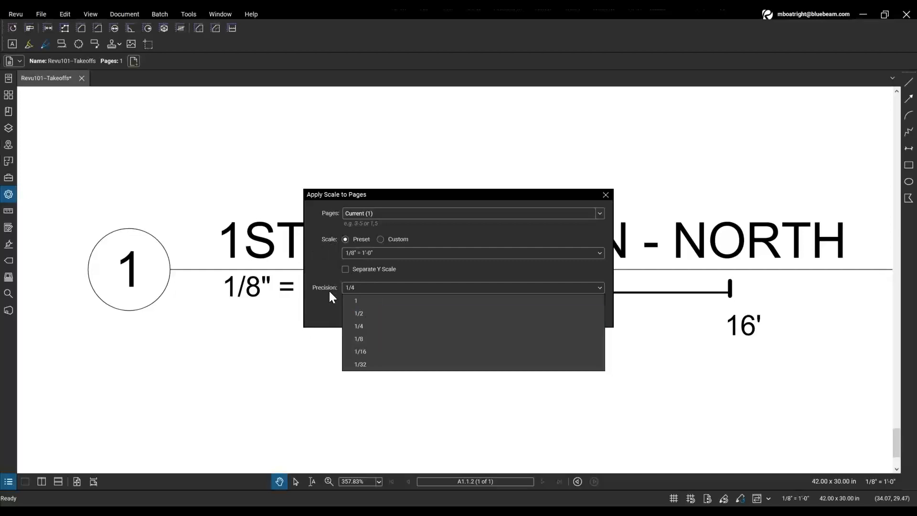
{"action": "left_click", "coordinate": [388, 301]}
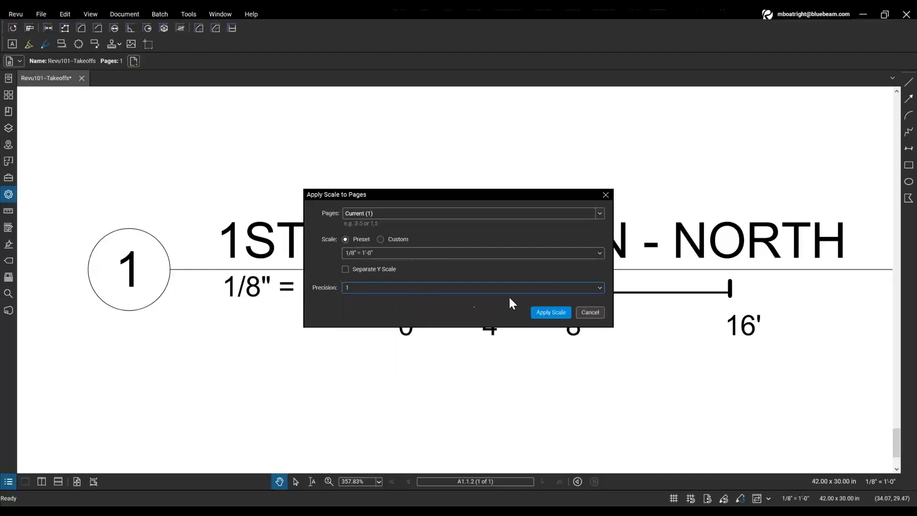
{"action": "left_click", "coordinate": [551, 311]}
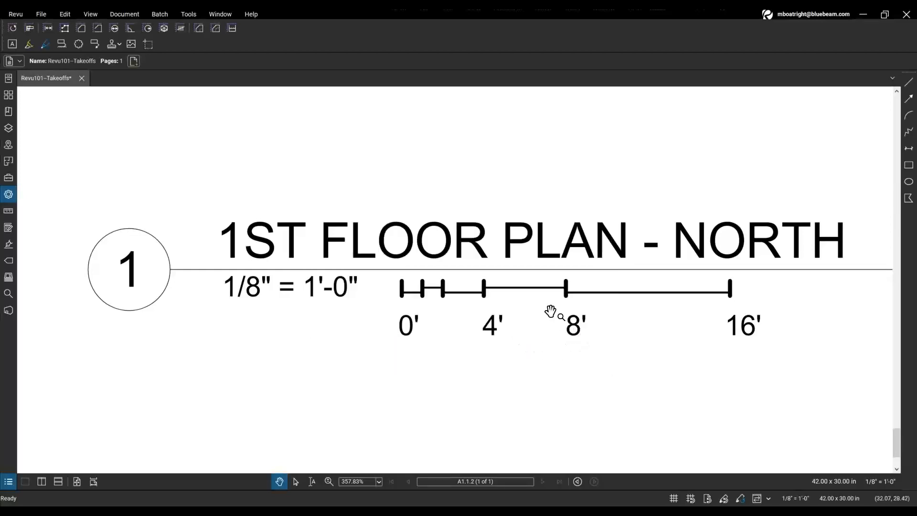
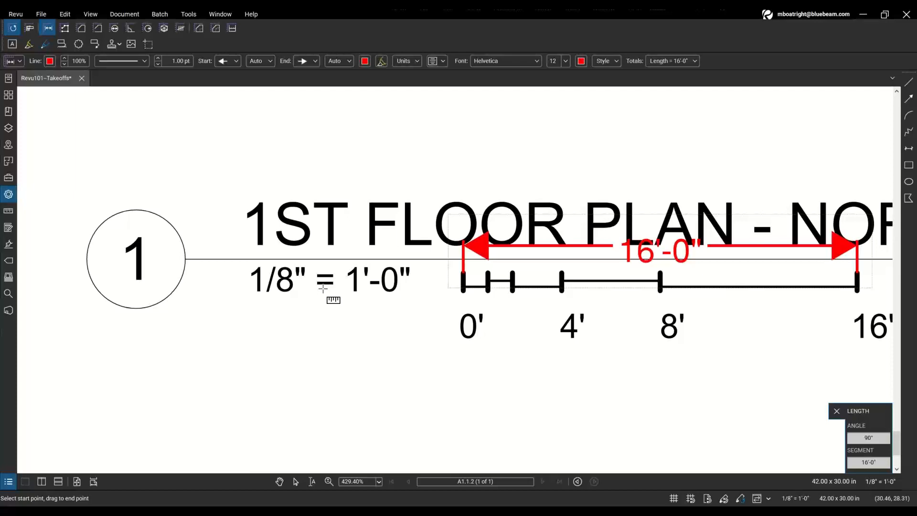
Step: Exit the Length measurement and delete the length markup placed over the graphic scale bar
{"action": "left_click", "coordinate": [323, 288]}
{"action": "left_click", "coordinate": [322, 289]}
{"action": "key", "text": "Escape"}
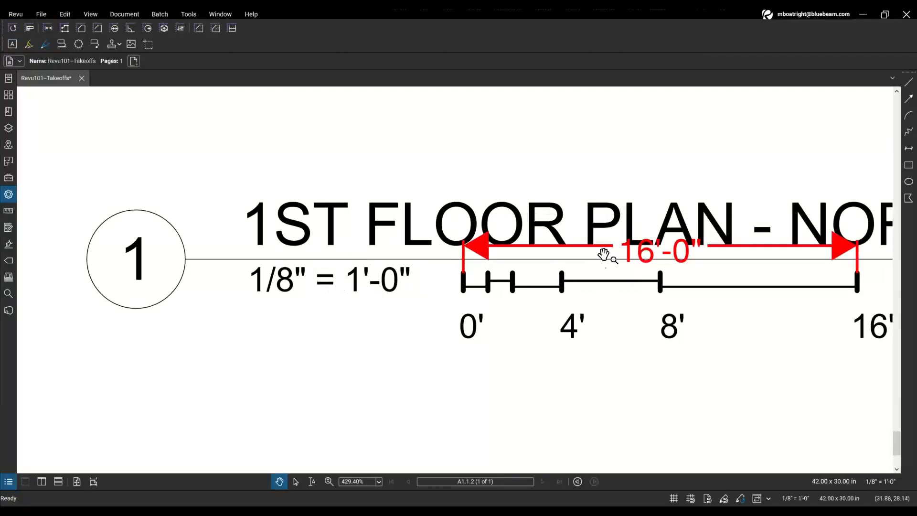
{"action": "left_click", "coordinate": [629, 252]}
{"action": "key", "text": "Delete"}
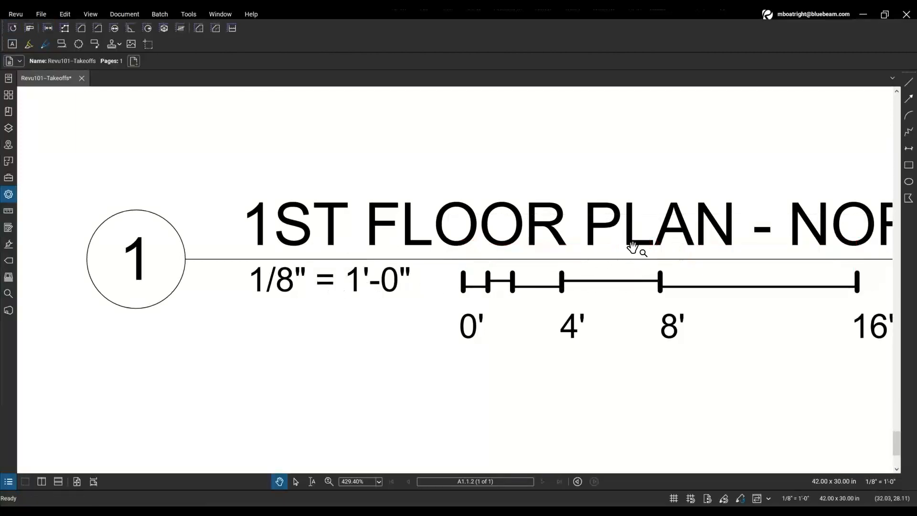
Step: Switch the current page's scale to Custom and start calibrating it from a known dimension
{"action": "left_click", "coordinate": [873, 483]}
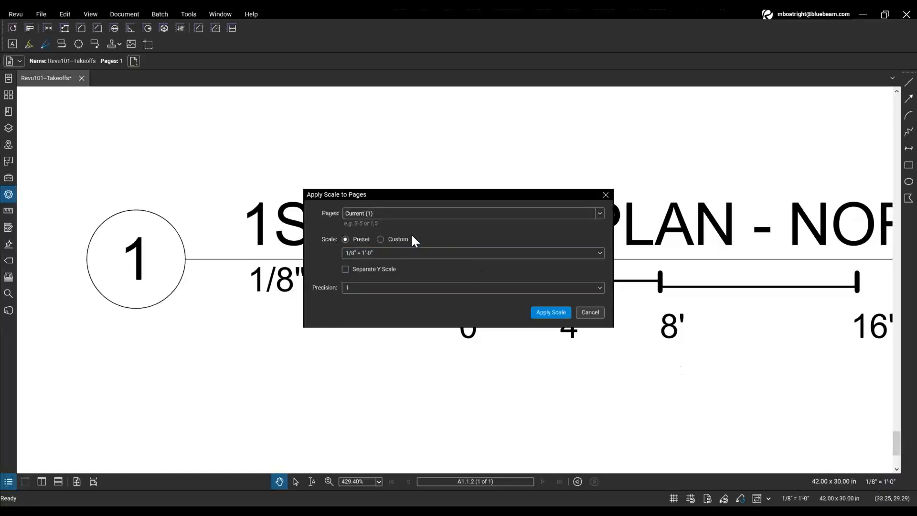
{"action": "left_click", "coordinate": [348, 239]}
{"action": "left_click", "coordinate": [380, 239]}
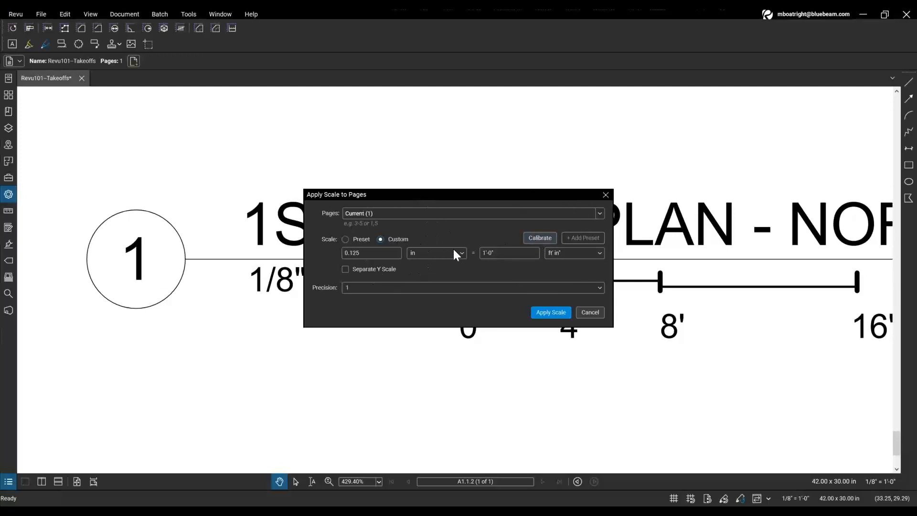
{"action": "left_click", "coordinate": [533, 241]}
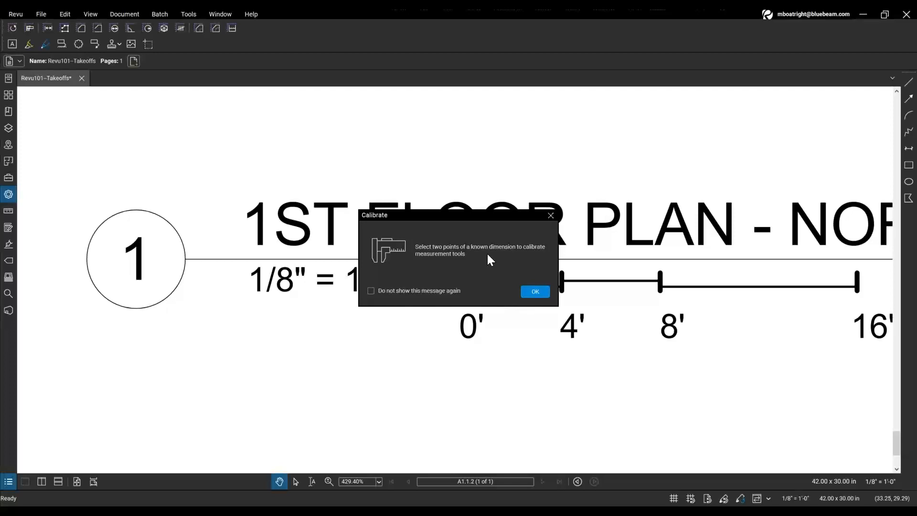
{"action": "left_click", "coordinate": [535, 291]}
Step: Mark the two ends of the 8'-9" column dimension nearest Entry 104 as the calibration points
{"action": "scroll", "coordinate": [393, 209], "scroll_direction": "down", "scroll_amount": 6}
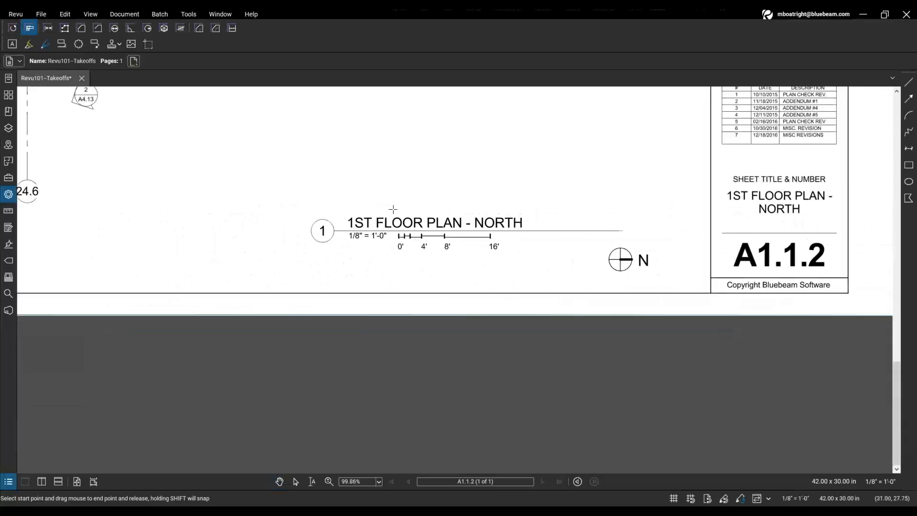
{"action": "mouse_move", "coordinate": [299, 148]}
{"action": "left_mouse_down"}
{"action": "mouse_move", "coordinate": [422, 279]}
{"action": "mouse_move", "coordinate": [484, 315]}
{"action": "left_mouse_up"}
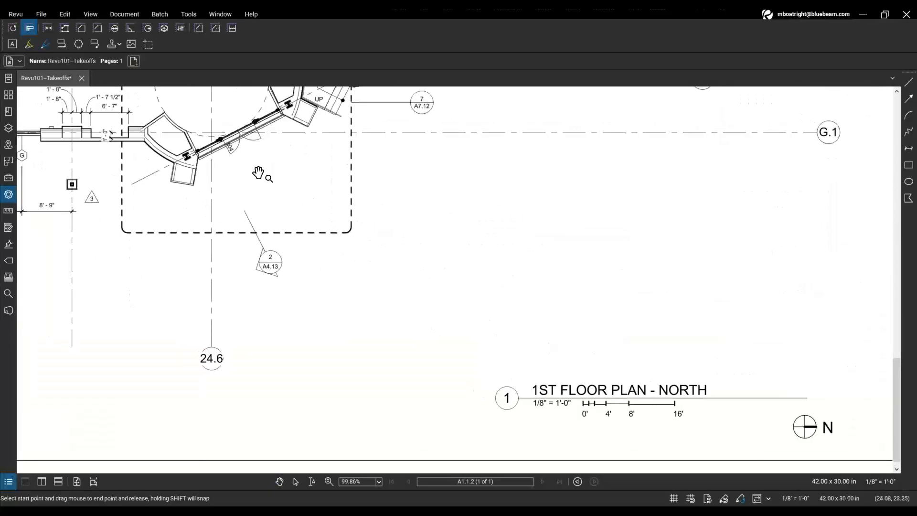
{"action": "mouse_move", "coordinate": [258, 173]}
{"action": "left_mouse_down"}
{"action": "mouse_move", "coordinate": [430, 248]}
{"action": "mouse_move", "coordinate": [516, 272]}
{"action": "mouse_move", "coordinate": [534, 241]}
{"action": "mouse_move", "coordinate": [467, 260]}
{"action": "left_mouse_up"}
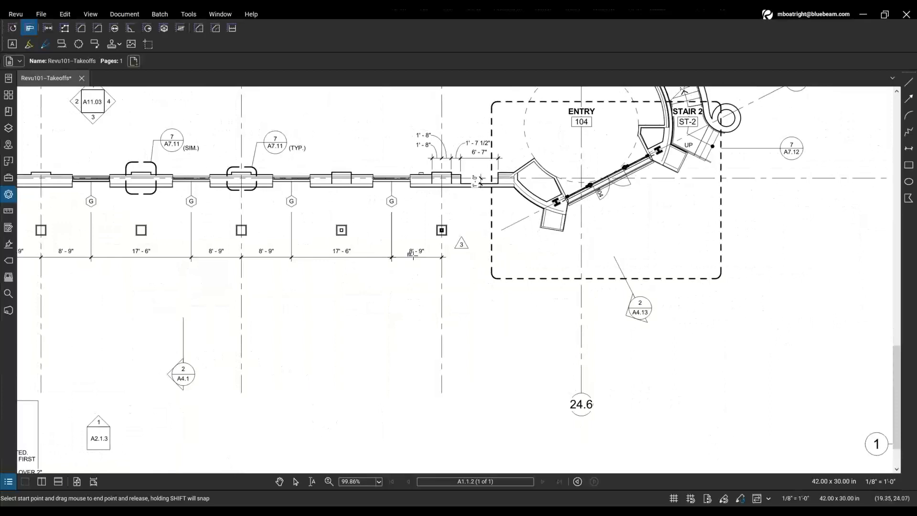
{"action": "scroll", "coordinate": [413, 254], "scroll_direction": "up", "scroll_amount": 8}
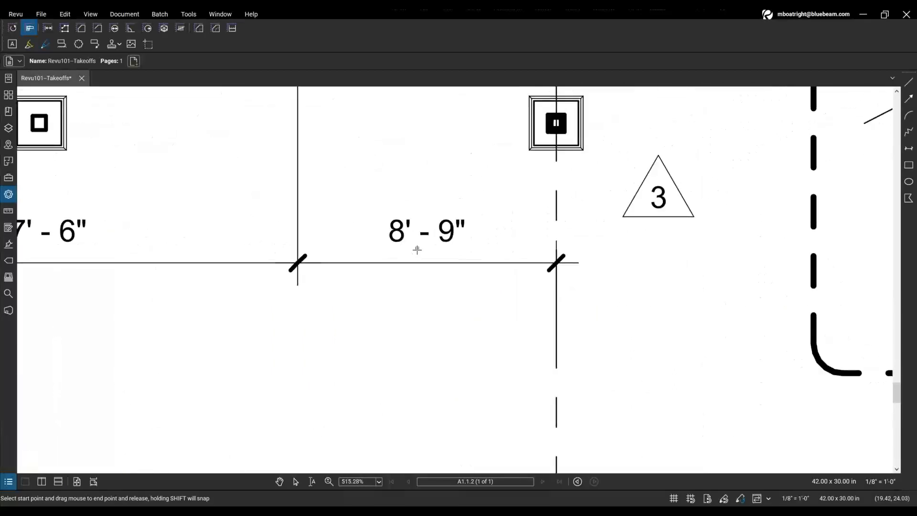
{"action": "left_click_drag", "start_coordinate": [306, 266], "coordinate": [556, 262]}
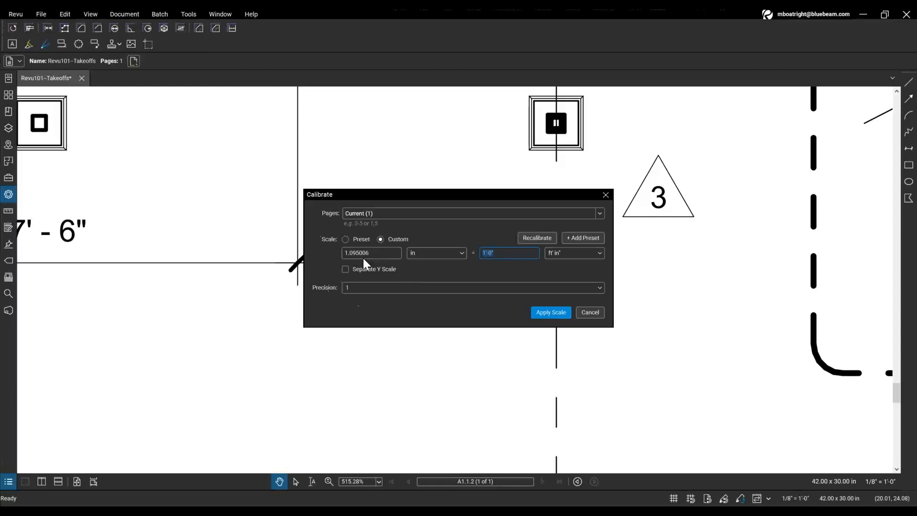
Step: Set the calibrated distance to 8' 9", keeping precision 1 and the current page only, and apply the scale
{"action": "key", "text": "ctrl"}
{"action": "left_click_drag", "start_coordinate": [466, 198], "coordinate": [515, 272]}
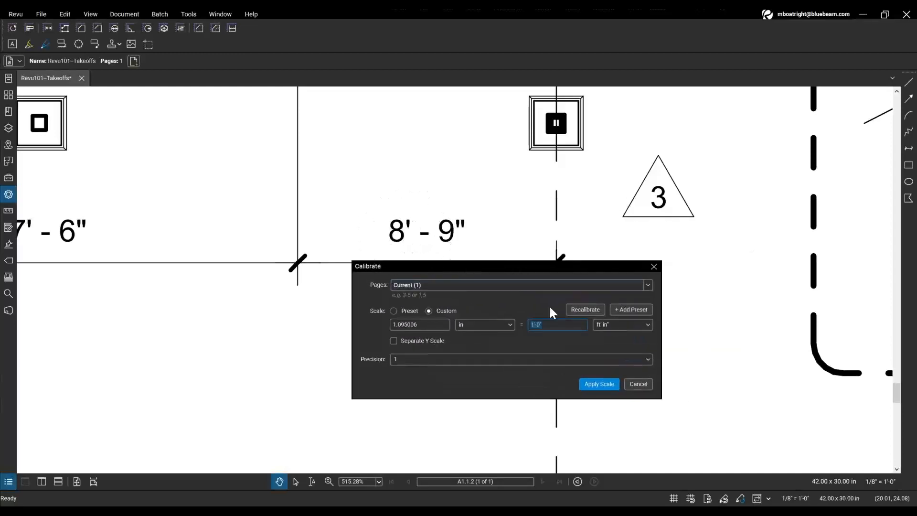
{"action": "type", "text": "8'9"}
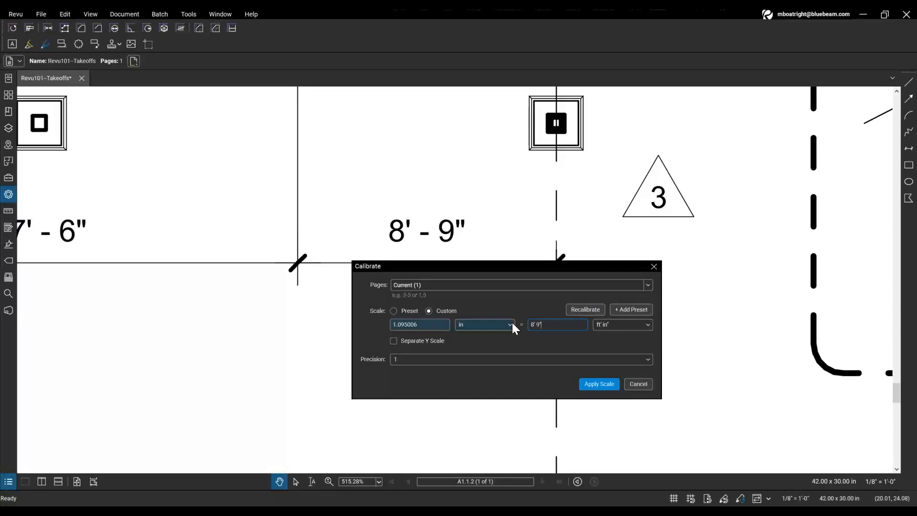
{"action": "left_click", "coordinate": [540, 338]}
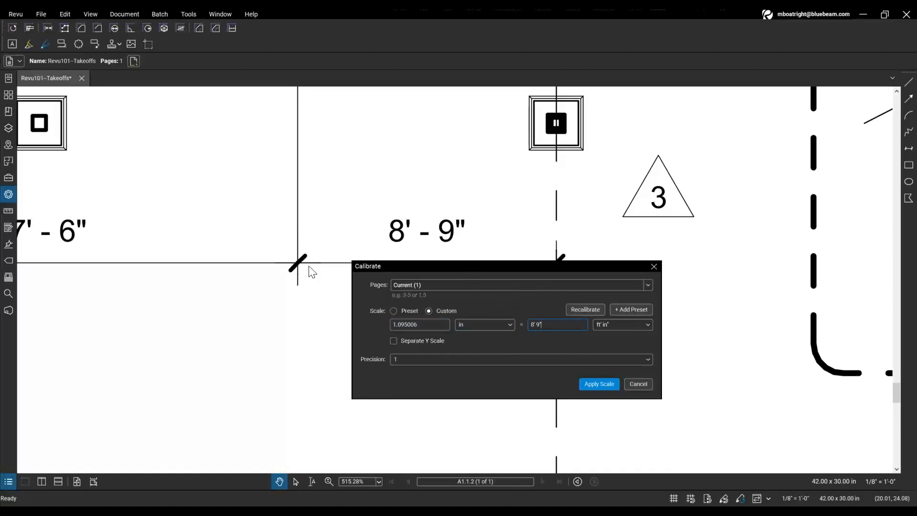
{"action": "left_click", "coordinate": [287, 273]}
{"action": "left_click", "coordinate": [557, 263]}
{"action": "left_click", "coordinate": [440, 241]}
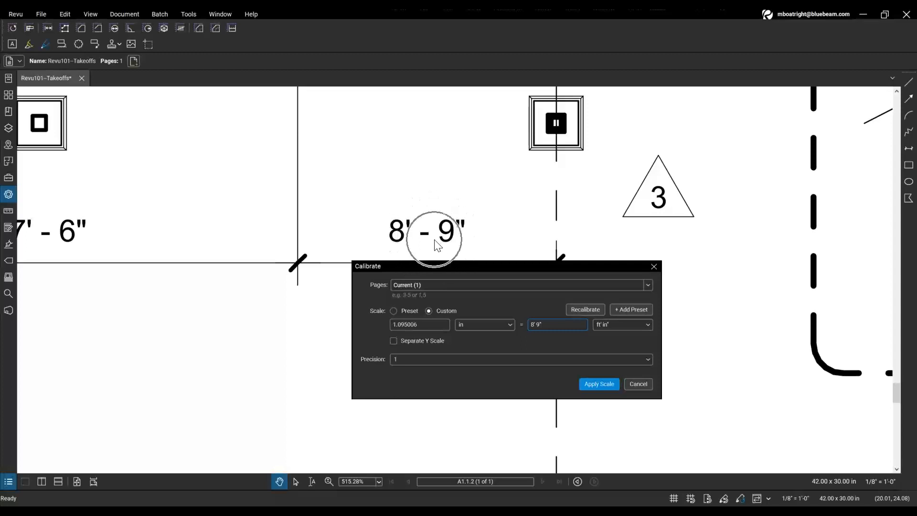
{"action": "left_click", "coordinate": [442, 358]}
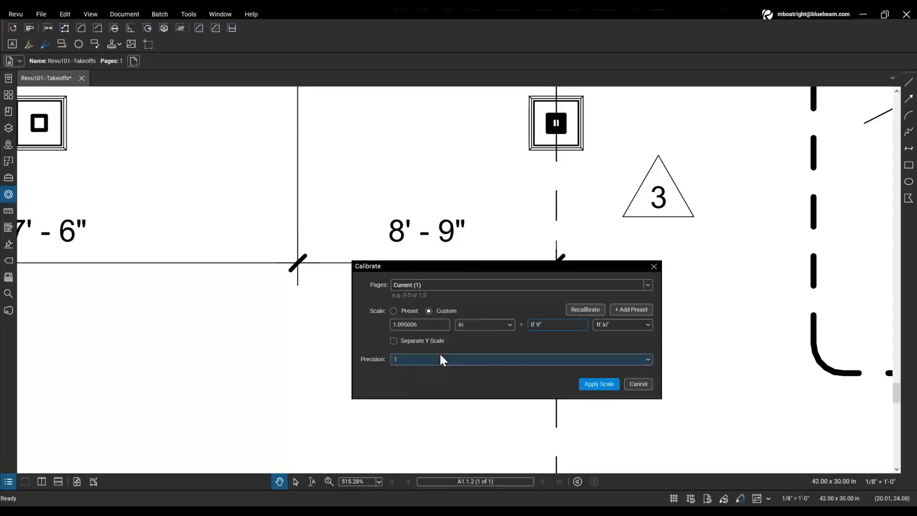
{"action": "left_click", "coordinate": [450, 286]}
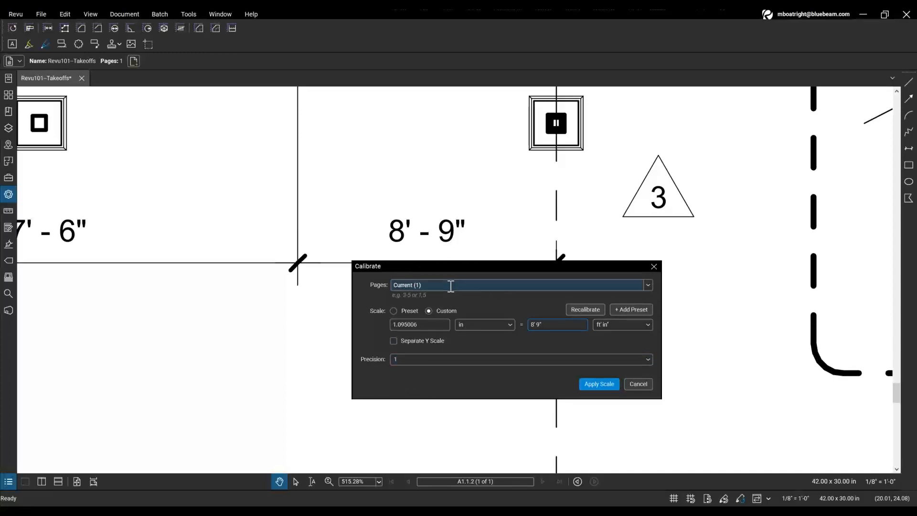
{"action": "left_click", "coordinate": [591, 385]}
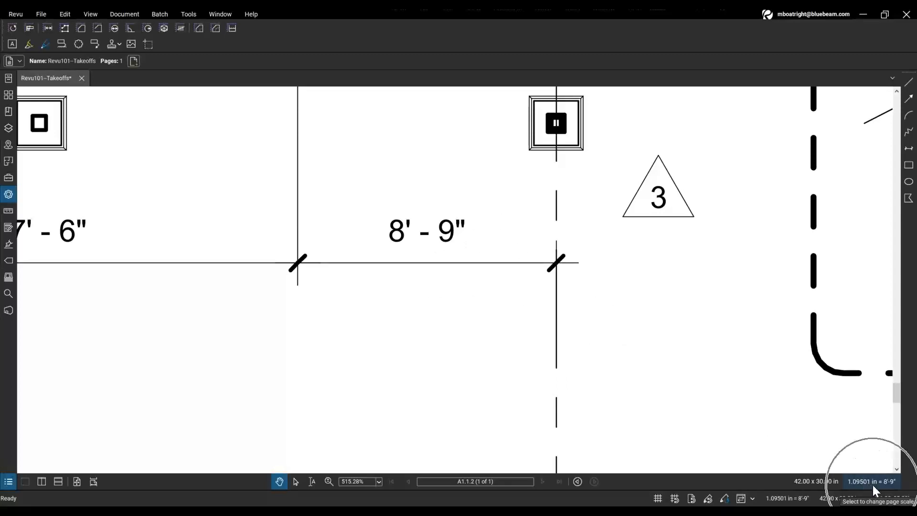
Step: Check the calibration by measuring the length of the neighbouring 17'-6" dimension between its two tick marks
{"action": "scroll", "coordinate": [576, 373], "scroll_direction": "down", "scroll_amount": 2}
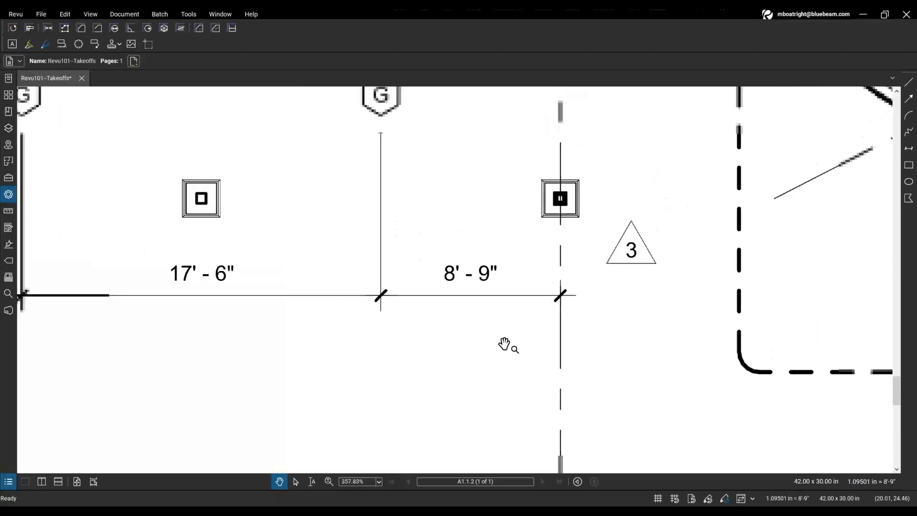
{"action": "mouse_move", "coordinate": [314, 327]}
{"action": "left_mouse_down"}
{"action": "mouse_move", "coordinate": [534, 350]}
{"action": "mouse_move", "coordinate": [520, 352]}
{"action": "left_mouse_up"}
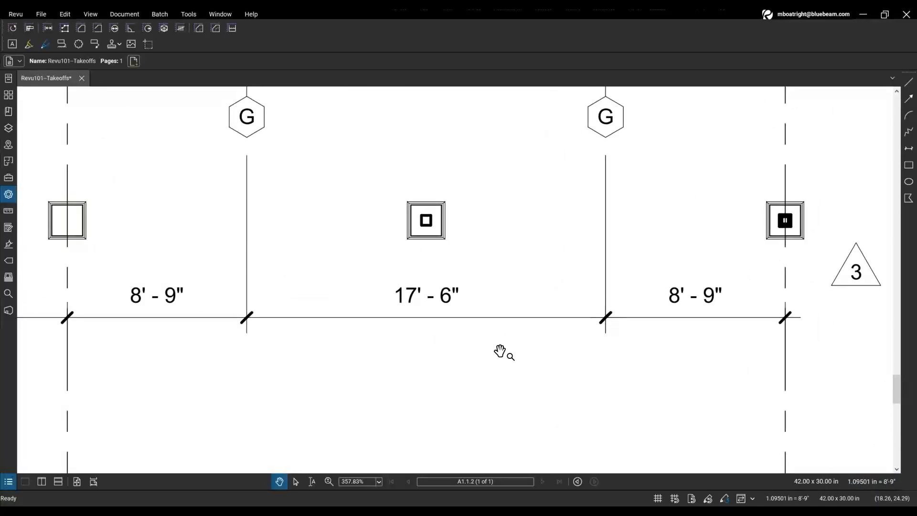
{"action": "left_click", "coordinate": [47, 30]}
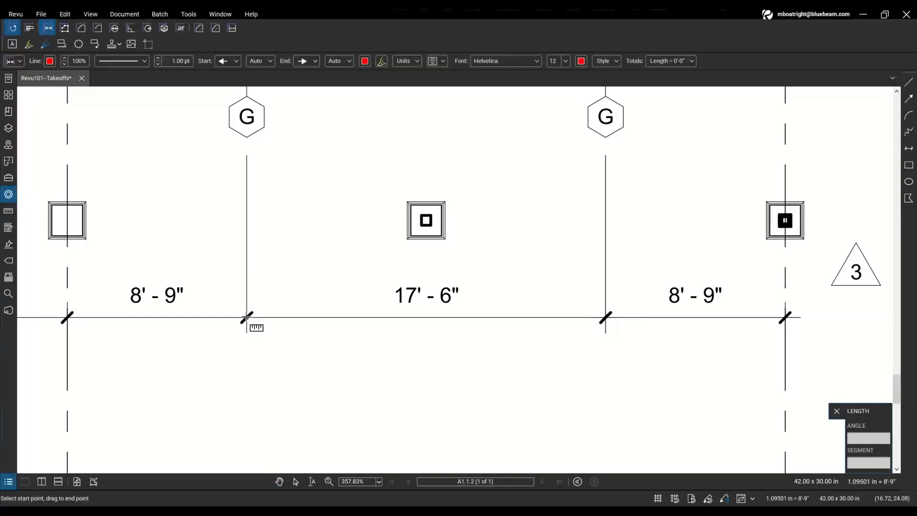
{"action": "left_click_drag", "start_coordinate": [247, 317], "coordinate": [607, 315]}
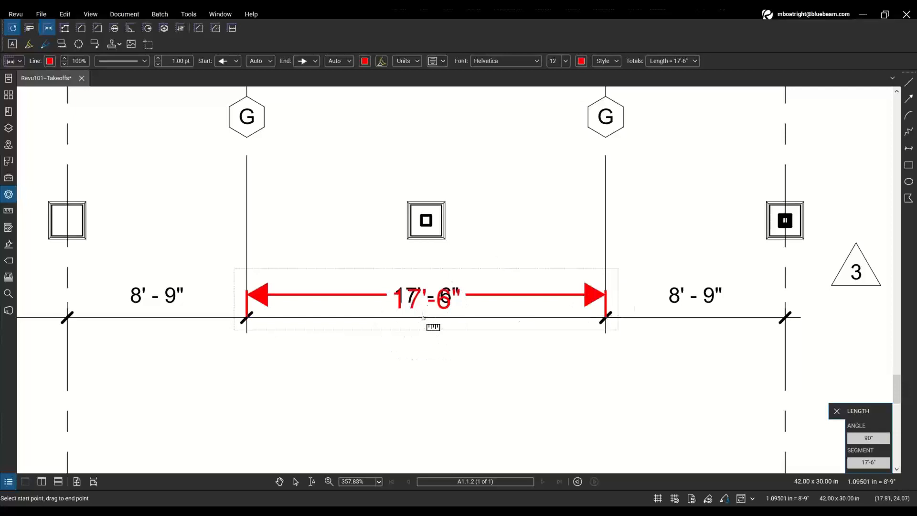
{"action": "key", "text": "Escape"}
Step: Move the length markup's dimension line above the printed 17'-6" text, then delete the markup
{"action": "left_click", "coordinate": [437, 300]}
{"action": "left_click_drag", "start_coordinate": [430, 297], "coordinate": [430, 263]}
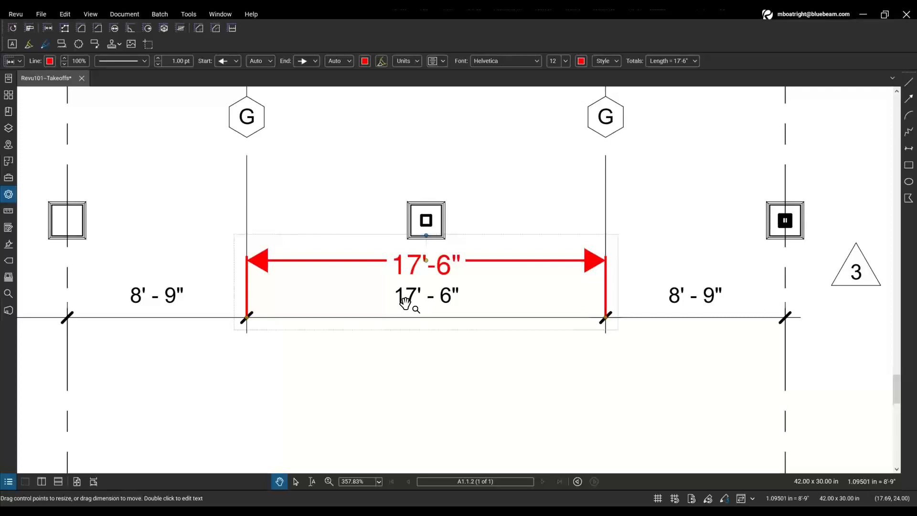
{"action": "key", "text": "Delete"}
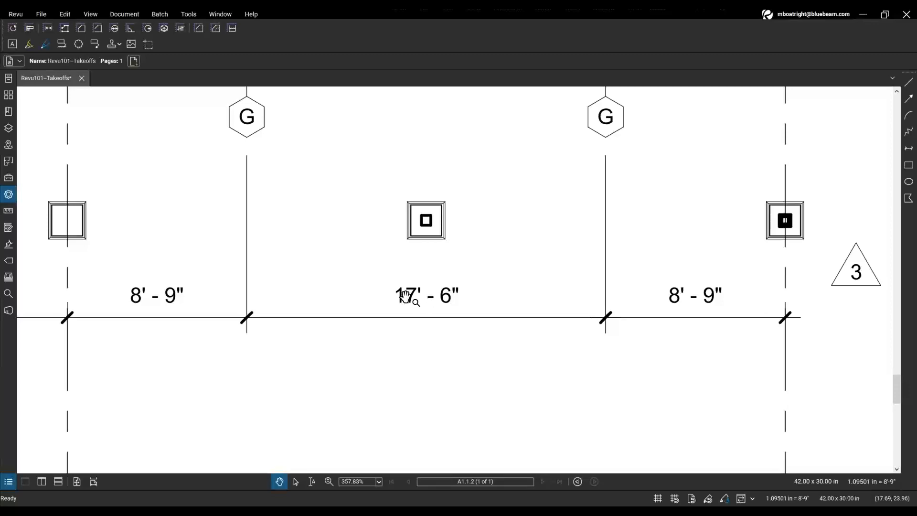
Step: Place a rectangular Area measurement over Office 115D, from one inside wall corner to the diagonally opposite one
{"action": "key", "text": "ctrl+9"}
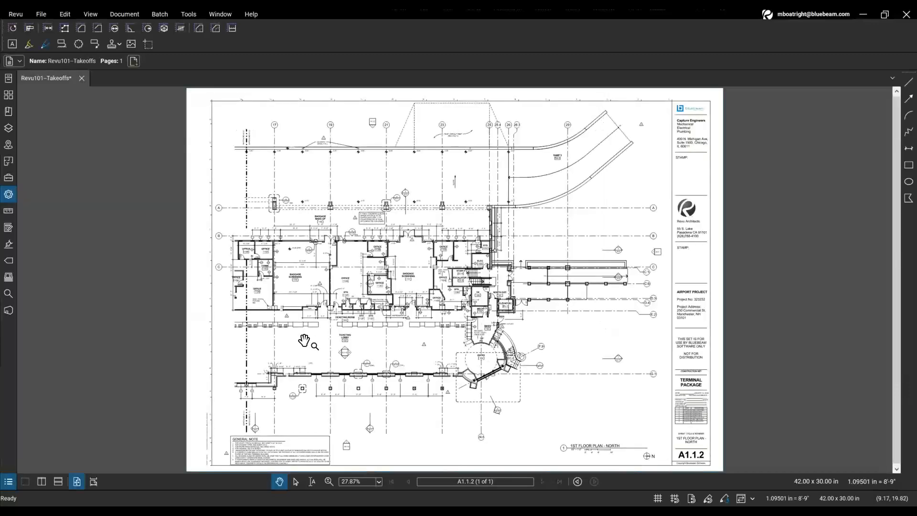
{"action": "key", "text": "ctrl"}
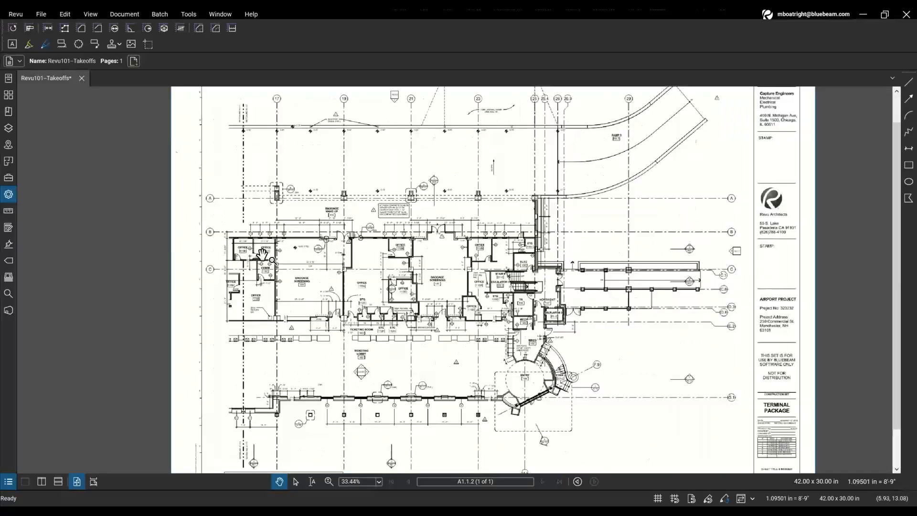
{"action": "scroll", "coordinate": [268, 247], "scroll_direction": "up", "scroll_amount": 10}
{"action": "key", "text": "ctrl"}
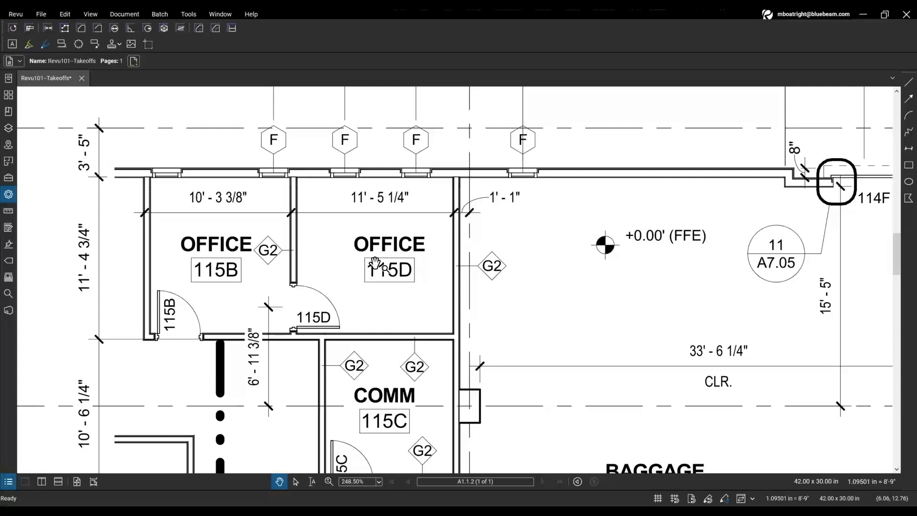
{"action": "key", "text": "ctrl"}
{"action": "key", "text": "ctrl"}
{"action": "left_click", "coordinate": [82, 33]}
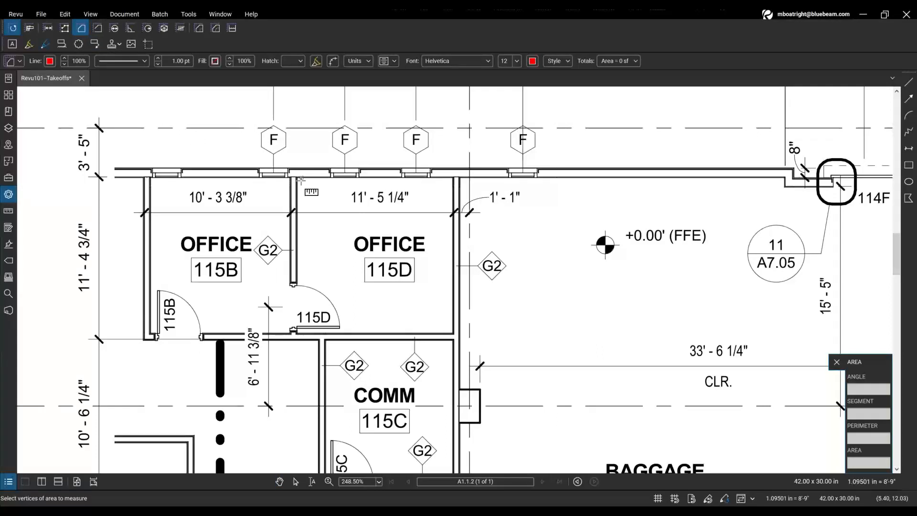
{"action": "left_click", "coordinate": [298, 180]}
{"action": "left_click", "coordinate": [298, 180]}
{"action": "left_click", "coordinate": [298, 180]}
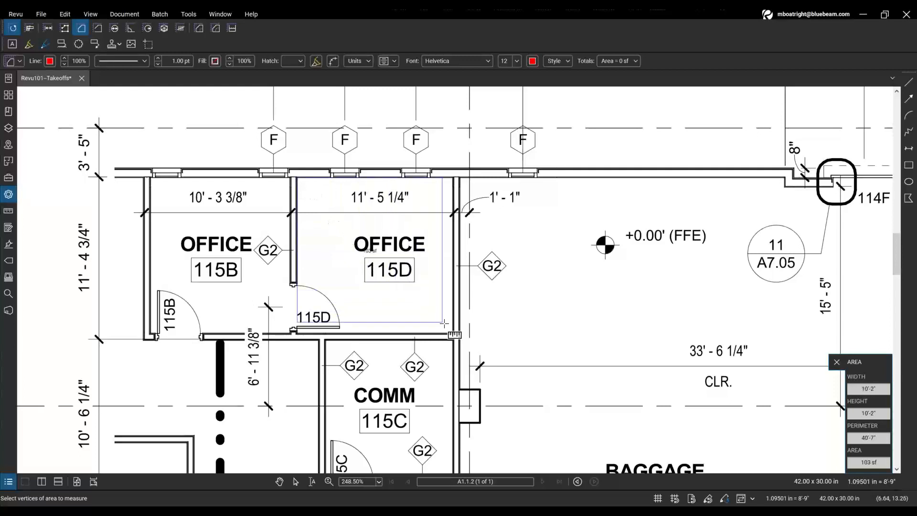
{"action": "left_click", "coordinate": [453, 333]}
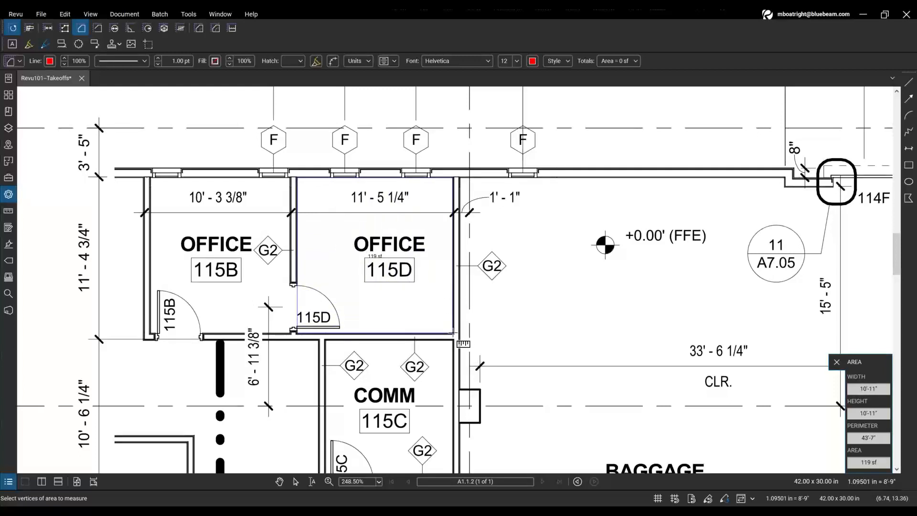
{"action": "left_click_drag", "start_coordinate": [297, 177], "coordinate": [453, 333]}
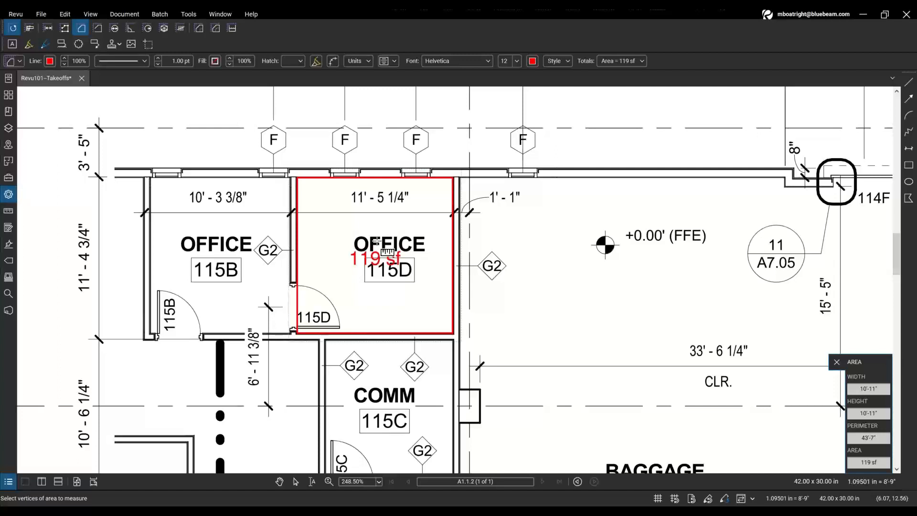
{"action": "key", "text": "Escape"}
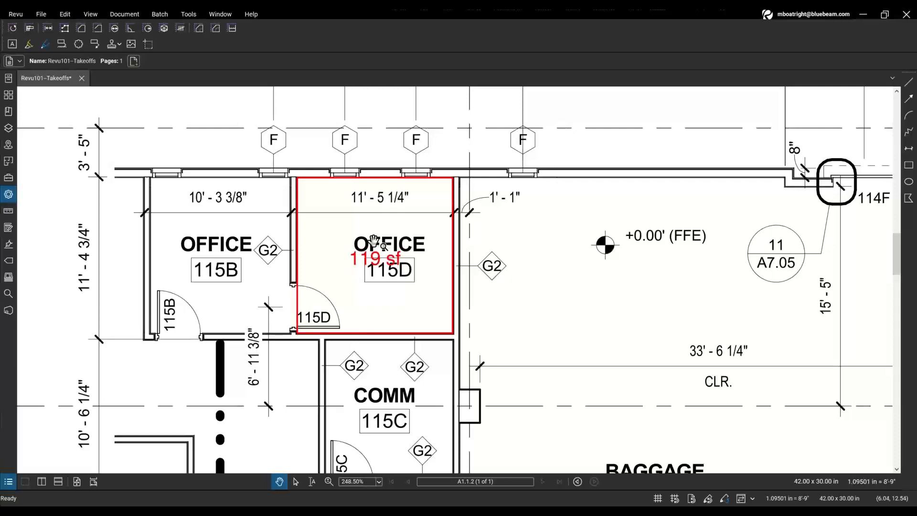
Step: Show the Tool Chest and narrow it to leave more room for the floor plan
{"action": "key", "text": "ctrl"}
{"action": "key", "text": "ctrl"}
{"action": "left_click", "coordinate": [9, 179]}
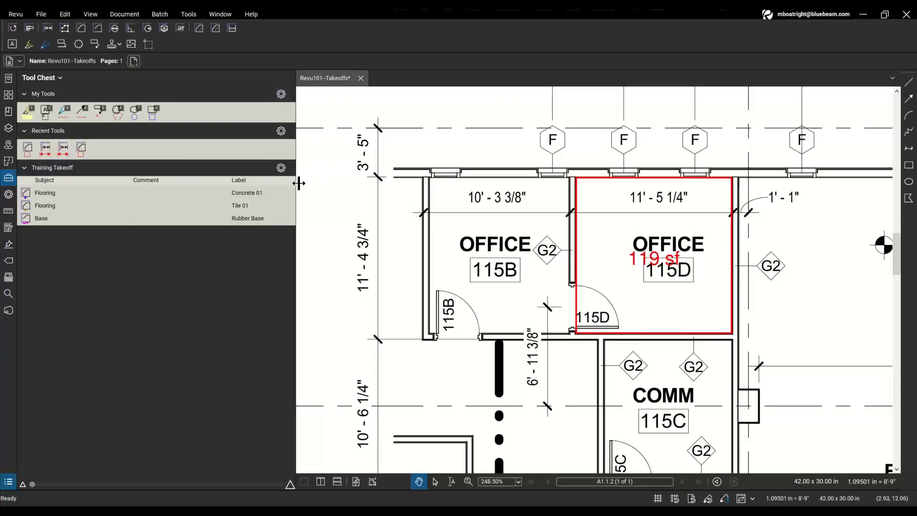
{"action": "left_click_drag", "start_coordinate": [295, 182], "coordinate": [221, 188]}
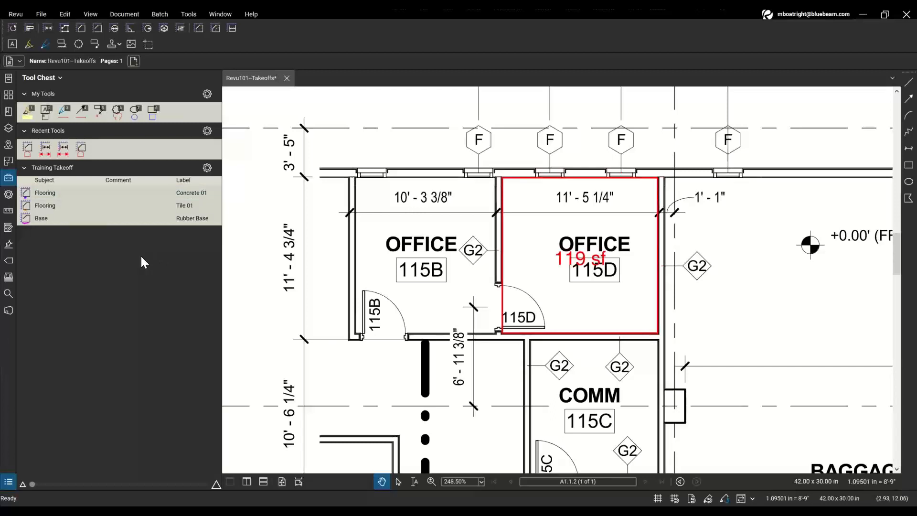
Step: Review the tool sets available in the Tool Chest and the tools in the Training Takeoff set
{"action": "left_click", "coordinate": [61, 78]}
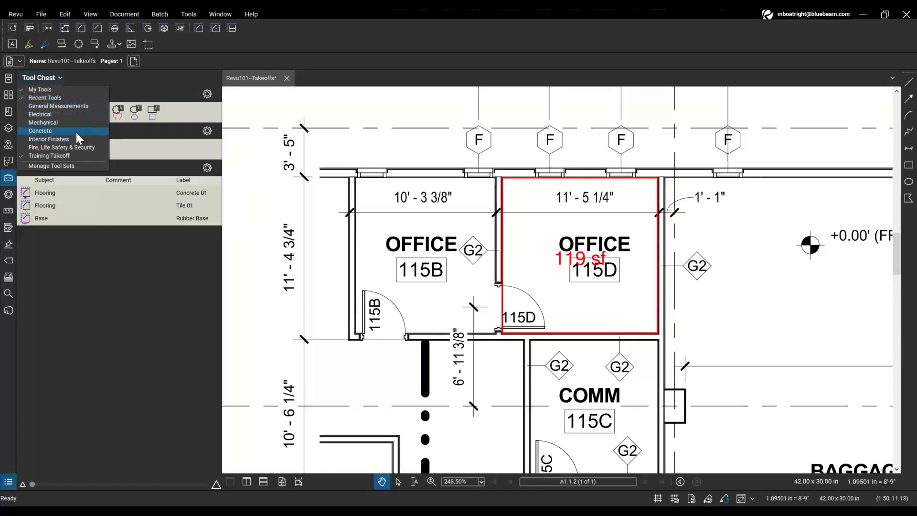
{"action": "left_click", "coordinate": [82, 167]}
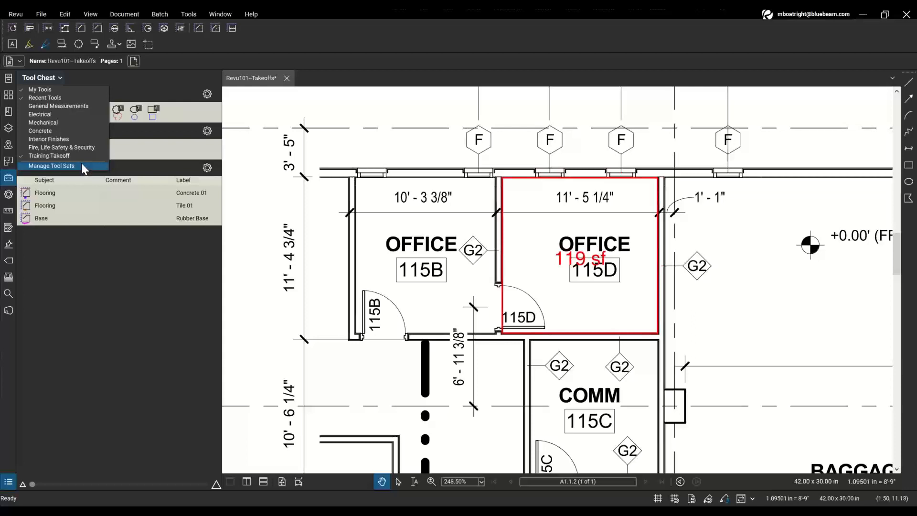
{"action": "left_click", "coordinate": [97, 193]}
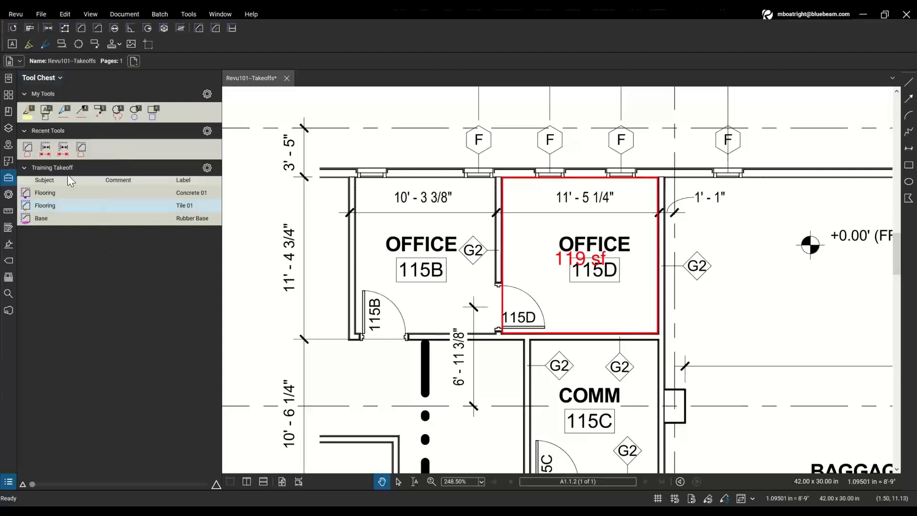
{"action": "left_click", "coordinate": [79, 170]}
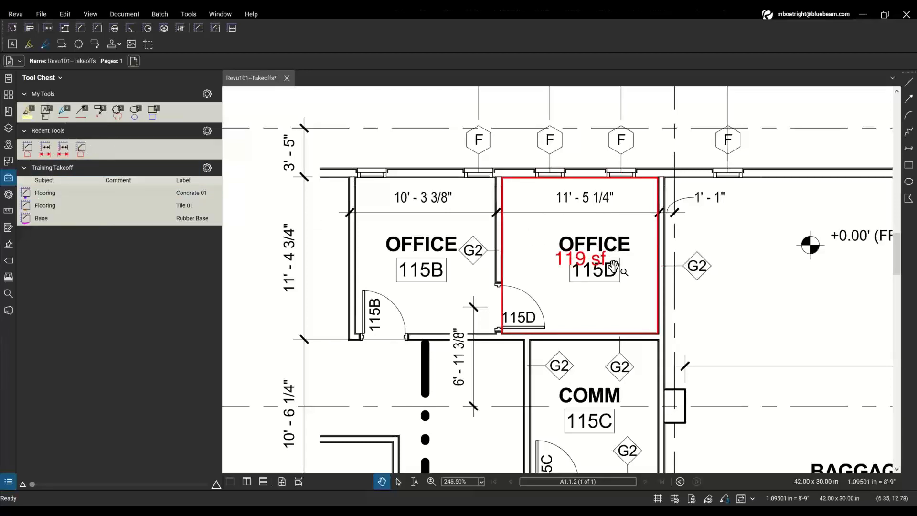
Step: Set the subject of the Office 115D area measurement to Flooring
{"action": "left_click", "coordinate": [658, 191]}
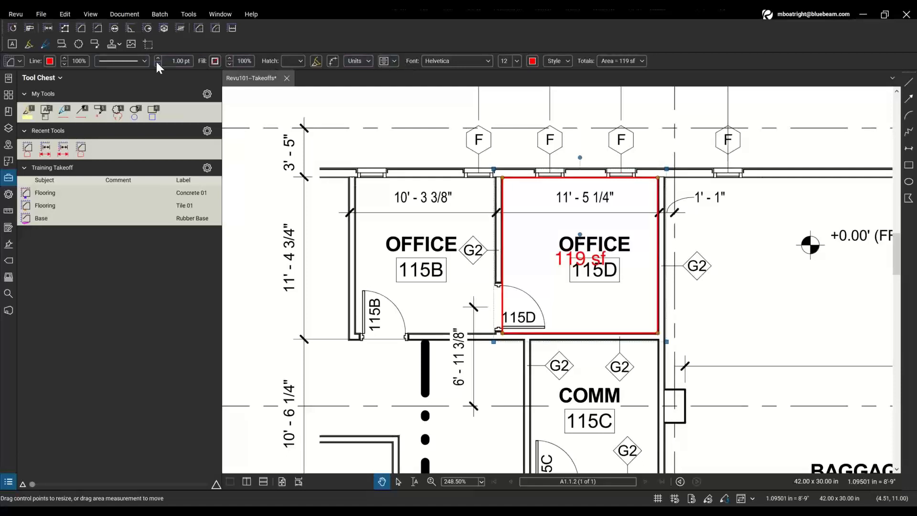
{"action": "left_click", "coordinate": [21, 62]}
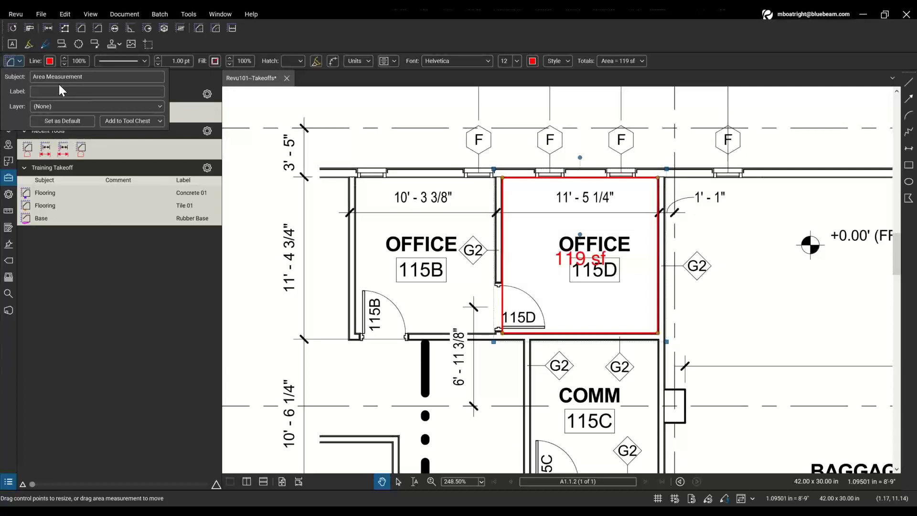
{"action": "left_click", "coordinate": [85, 77]}
{"action": "type", "text": "Flooring"}
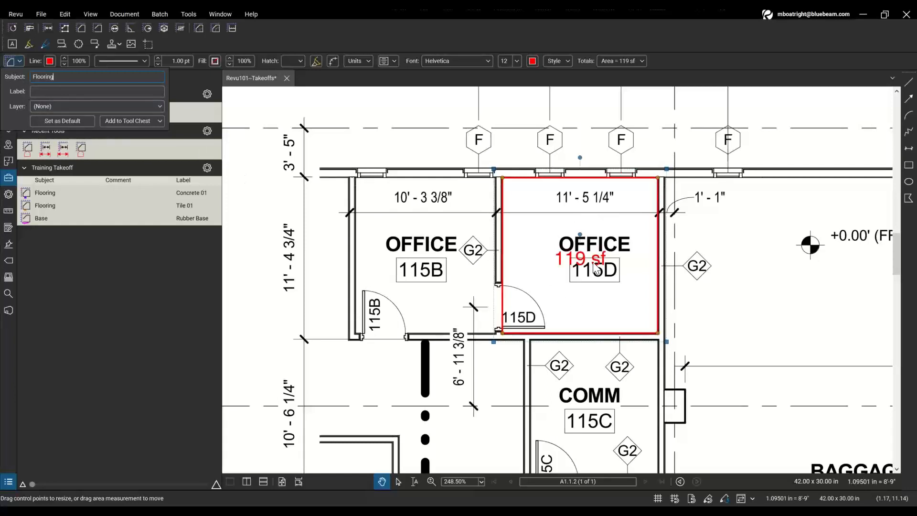
{"action": "left_click", "coordinate": [59, 78]}
{"action": "left_click", "coordinate": [21, 96]}
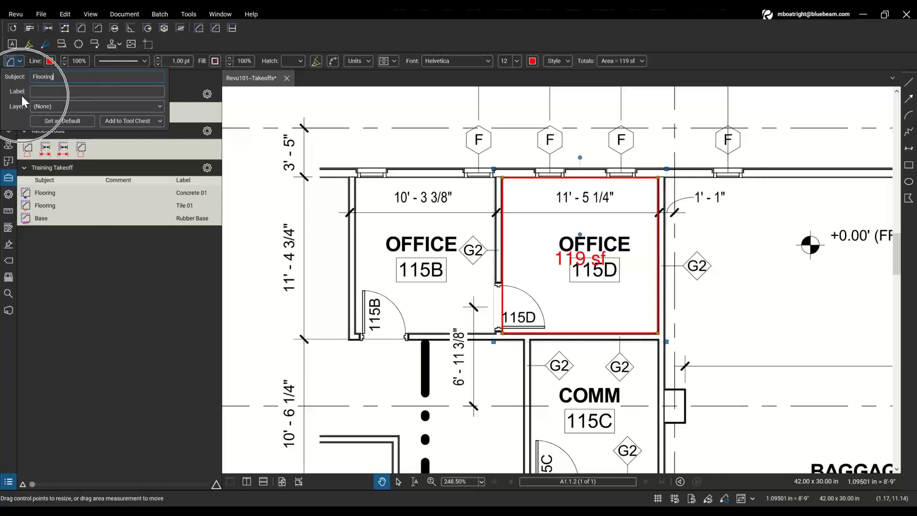
{"action": "key", "text": "ctrl"}
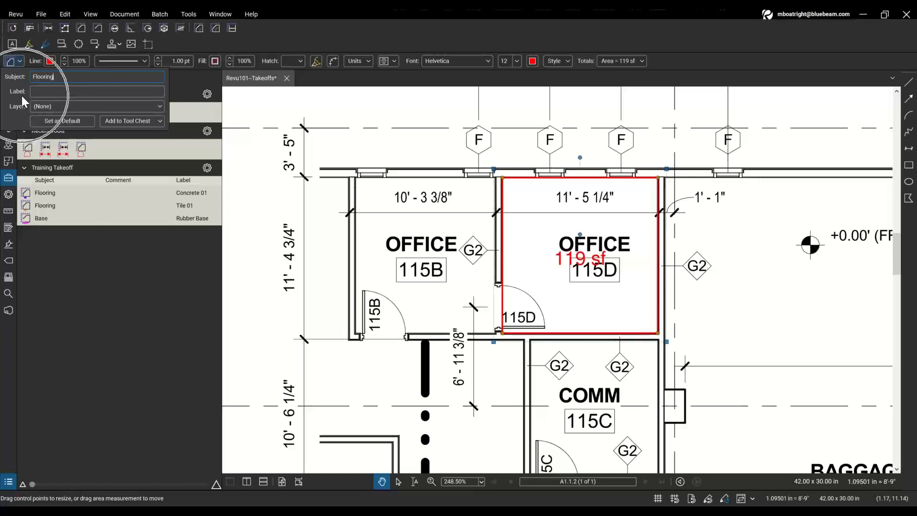
Step: Label the Office 115D area measurement Carpet 01
{"action": "left_click", "coordinate": [48, 90]}
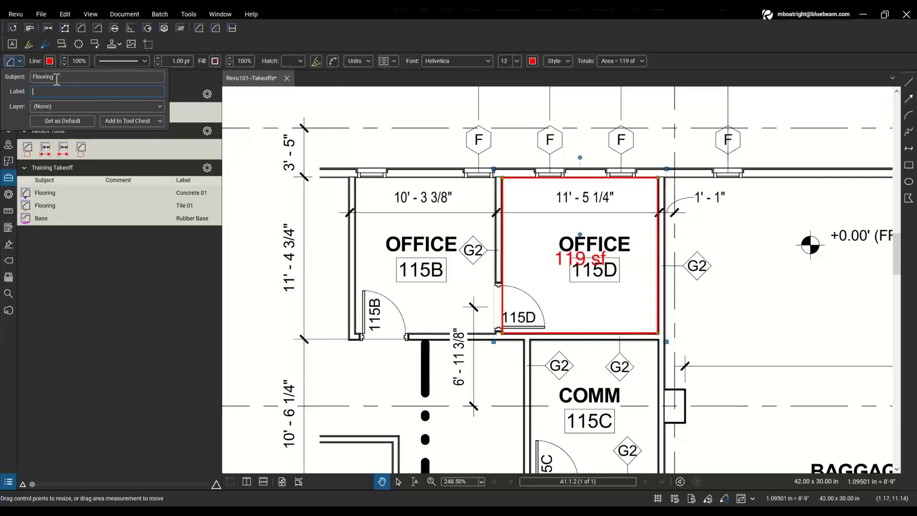
{"action": "key", "text": "ctrl"}
{"action": "key", "text": "ctrl"}
{"action": "left_click", "coordinate": [92, 91]}
{"action": "type", "text": "Carpet 01"}
{"action": "left_click", "coordinate": [64, 91]}
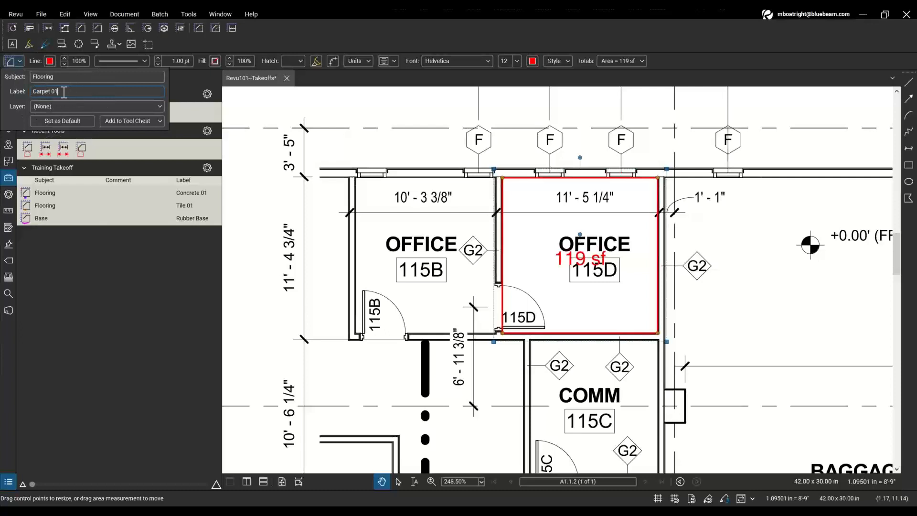
{"action": "left_click", "coordinate": [38, 64]}
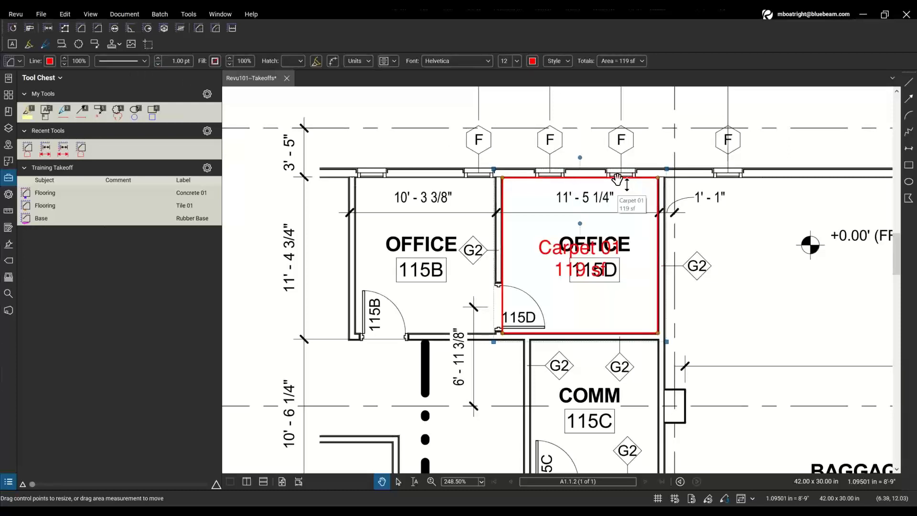
Step: Reduce the line width of the Office 115D area measurement to 0.00 pt
{"action": "left_click", "coordinate": [158, 64]}
{"action": "left_click", "coordinate": [158, 64]}
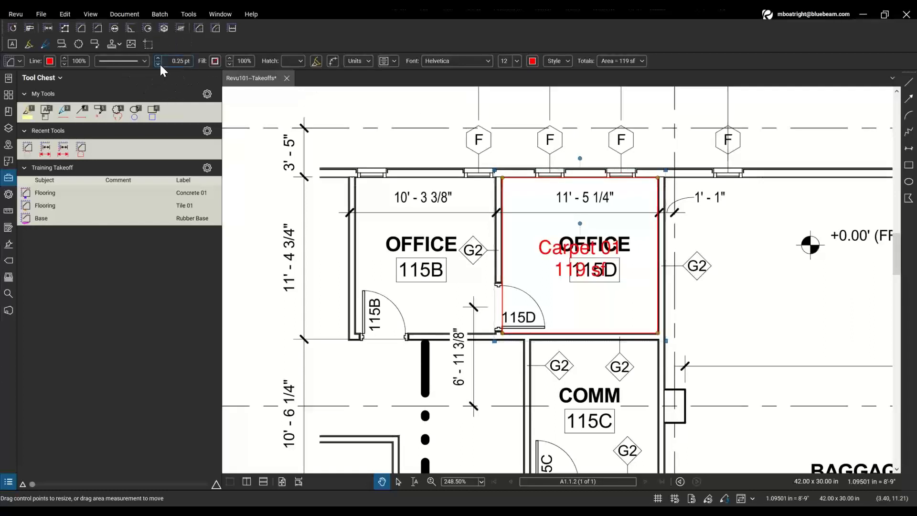
{"action": "left_click", "coordinate": [158, 64]}
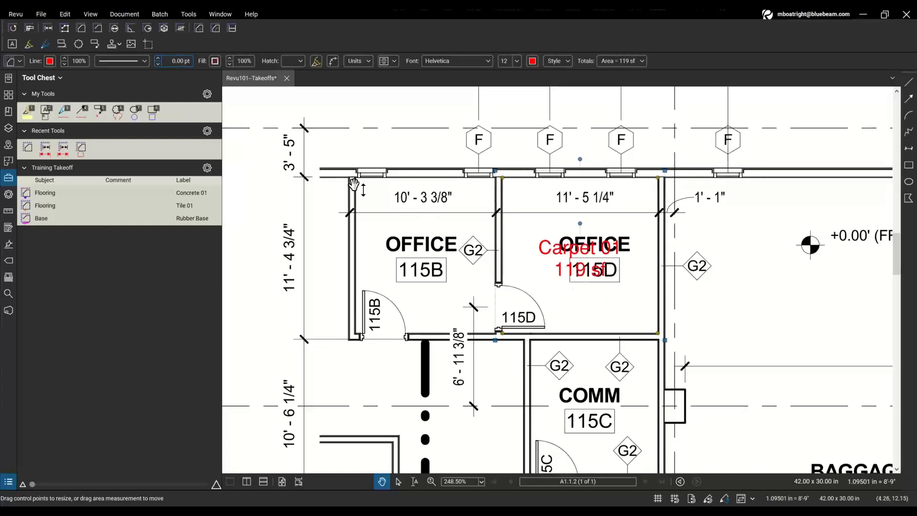
Step: Fill the Office 115D area measurement with light cyan and apply the highlight effect so the plan shows through
{"action": "left_click", "coordinate": [215, 65]}
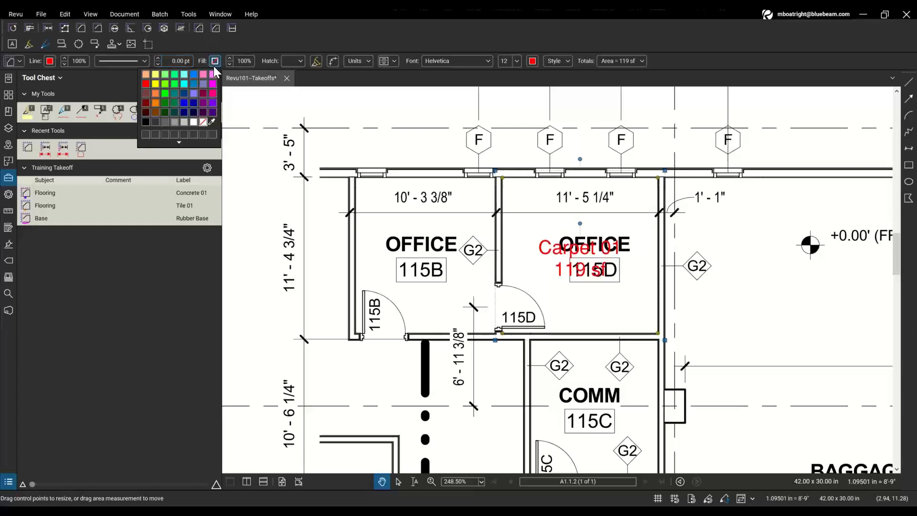
{"action": "left_click", "coordinate": [185, 75]}
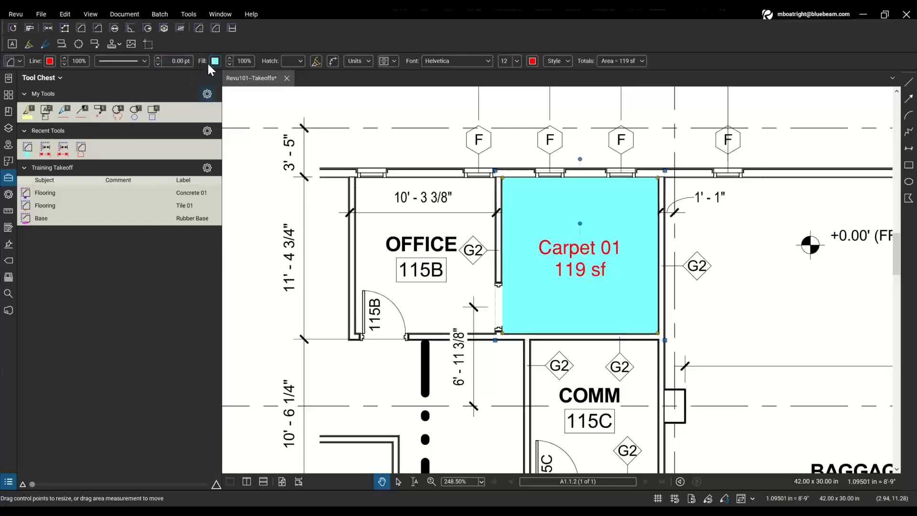
{"action": "left_click", "coordinate": [315, 61]}
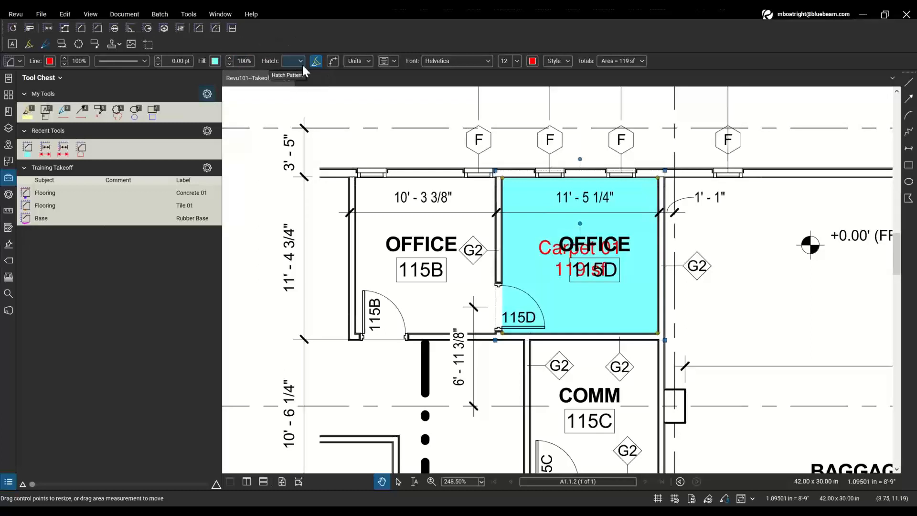
Step: Show the segment values along the sides of the Office 115D area, then hide them again
{"action": "left_click", "coordinate": [332, 61]}
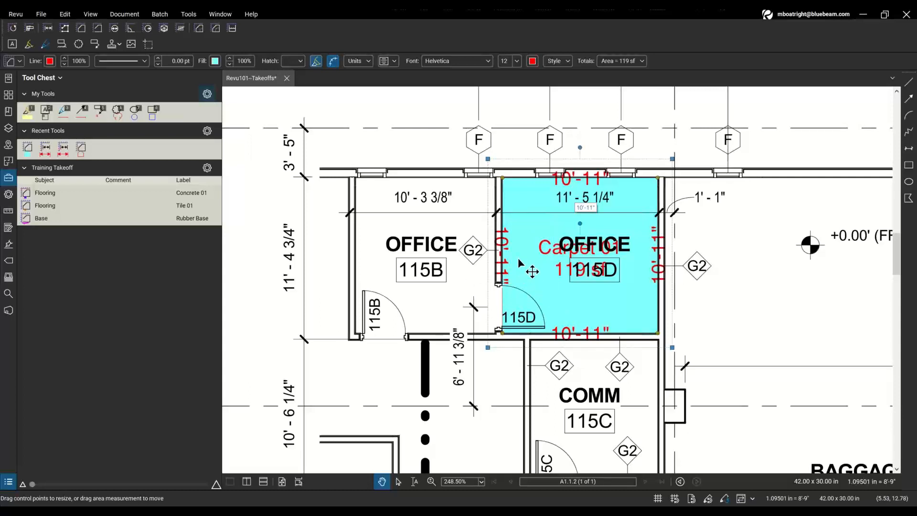
{"action": "key", "text": "ctrl"}
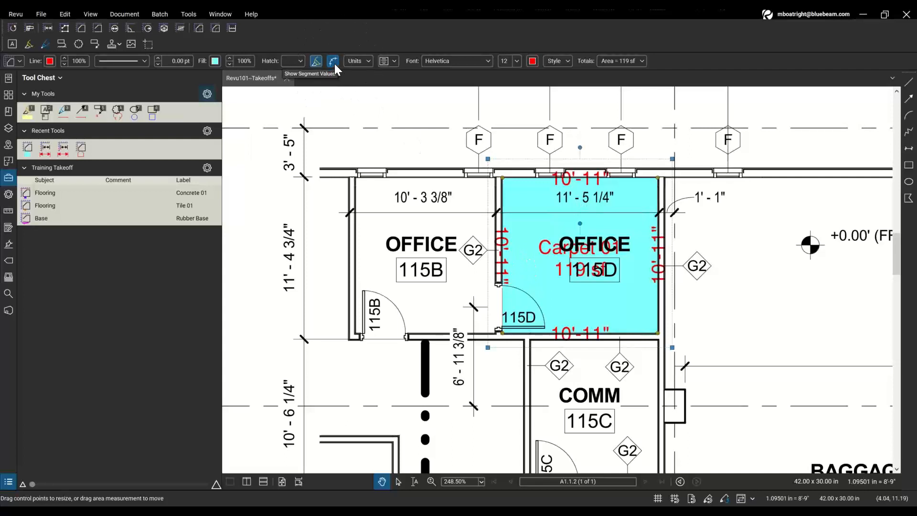
{"action": "left_click", "coordinate": [333, 62]}
{"action": "left_click", "coordinate": [332, 61]}
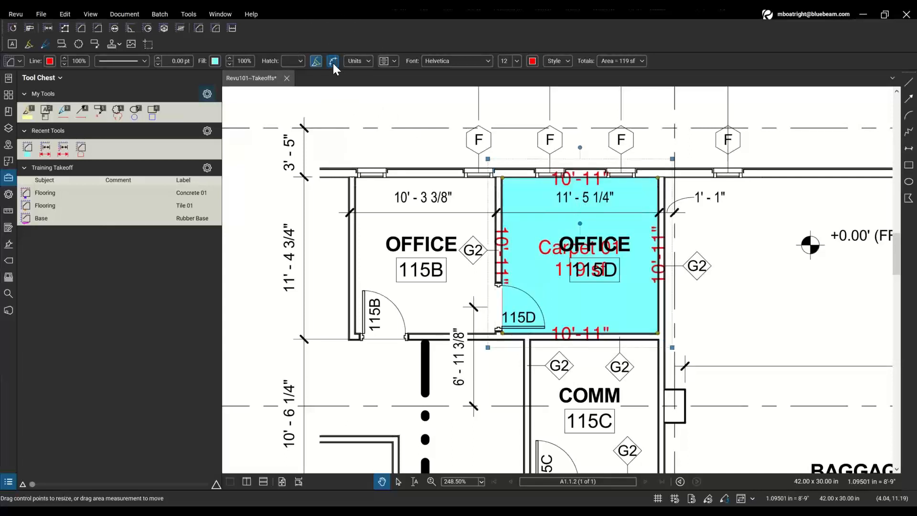
{"action": "left_click", "coordinate": [332, 62]}
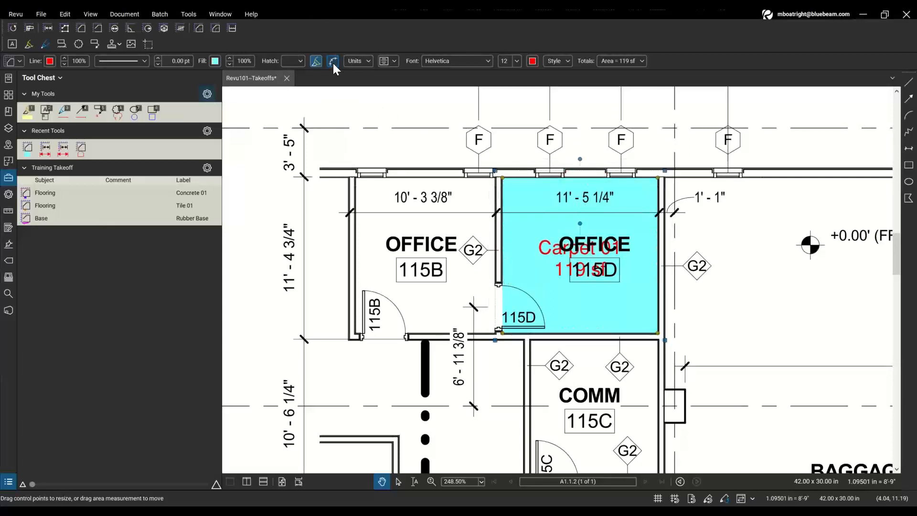
Step: Change the area unit of the Office 115D measurement to square yards (sq yd)
{"action": "left_click", "coordinate": [362, 61]}
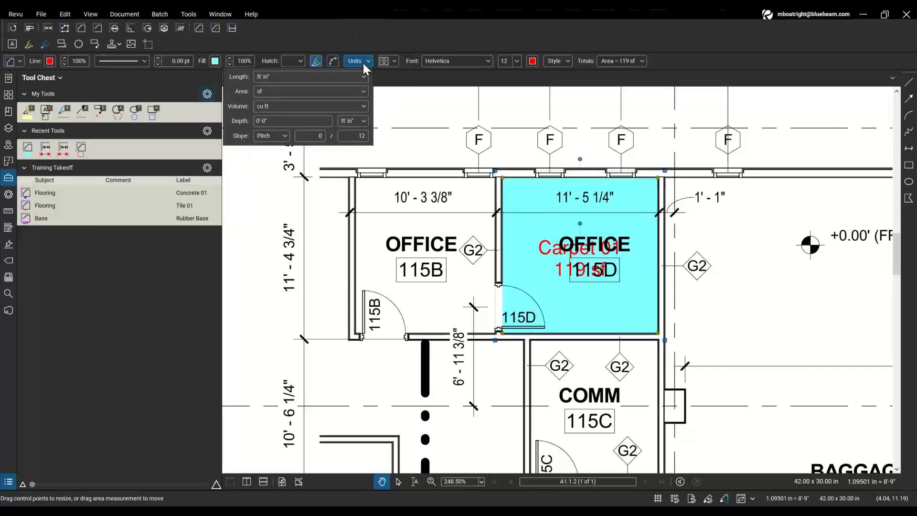
{"action": "left_click", "coordinate": [265, 92]}
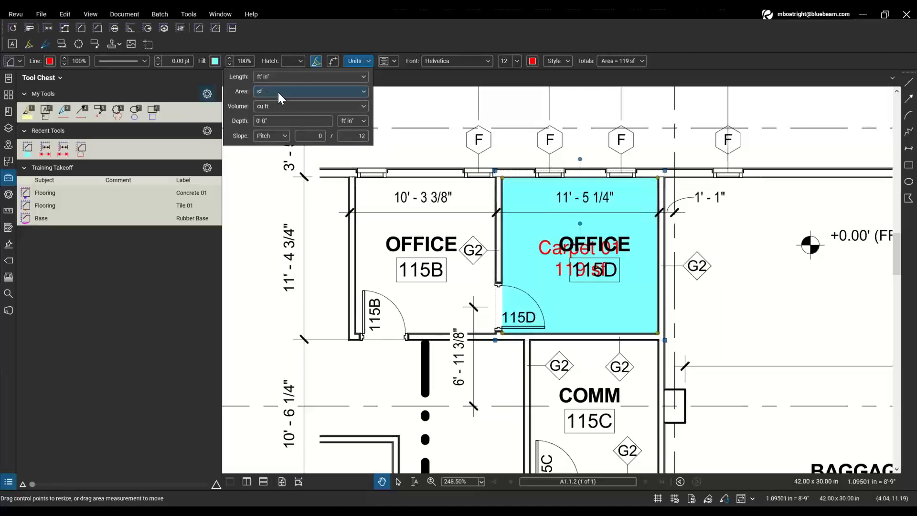
{"action": "left_click", "coordinate": [363, 92]}
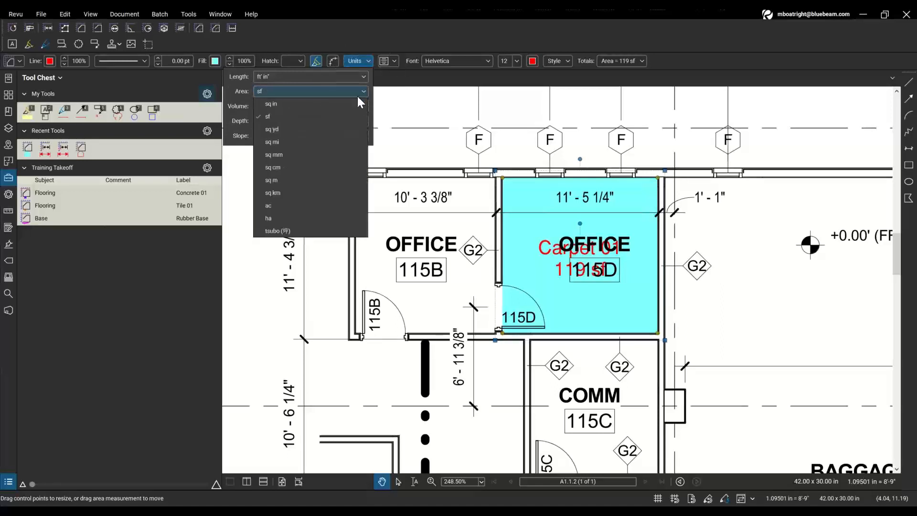
{"action": "left_click", "coordinate": [321, 129]}
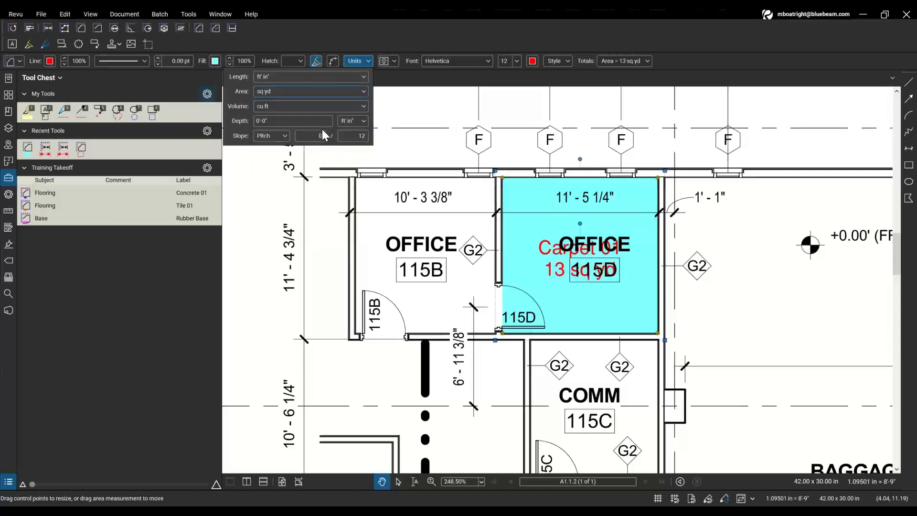
{"action": "left_click", "coordinate": [585, 277]}
{"action": "left_click", "coordinate": [403, 61]}
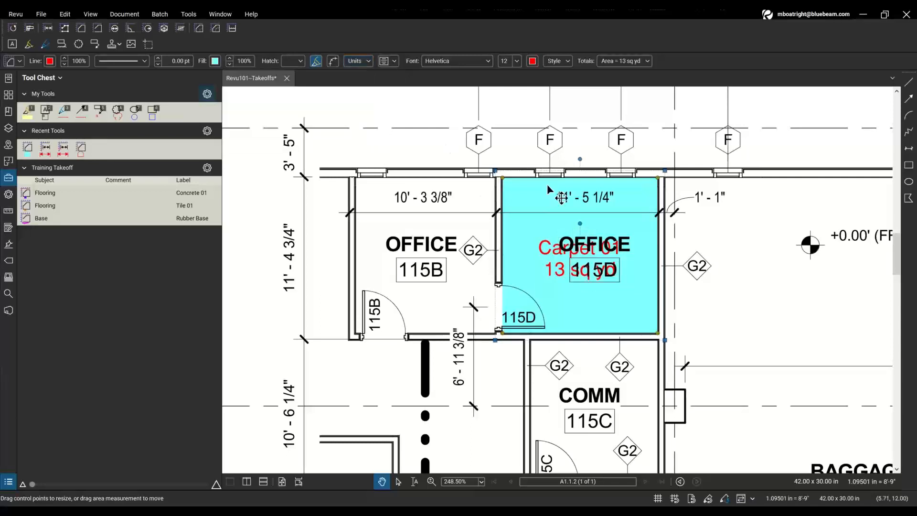
{"action": "left_click", "coordinate": [587, 252]}
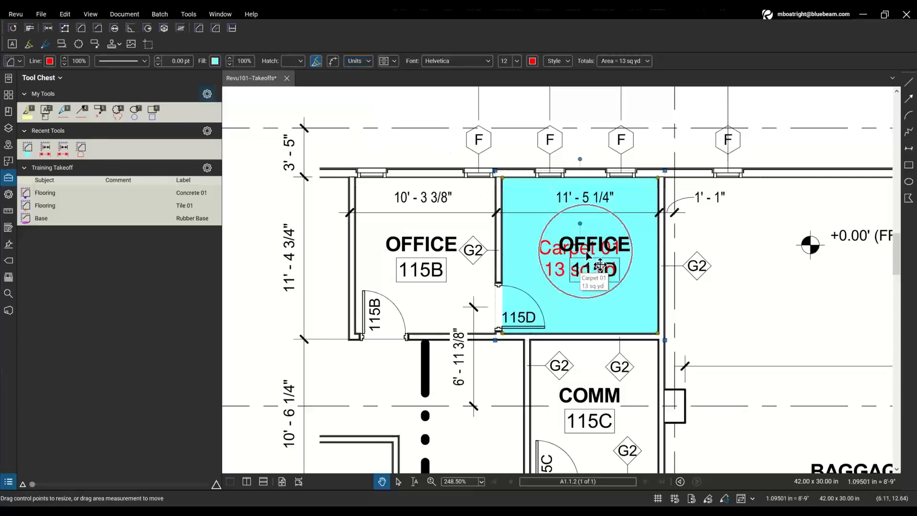
{"action": "left_click", "coordinate": [576, 283]}
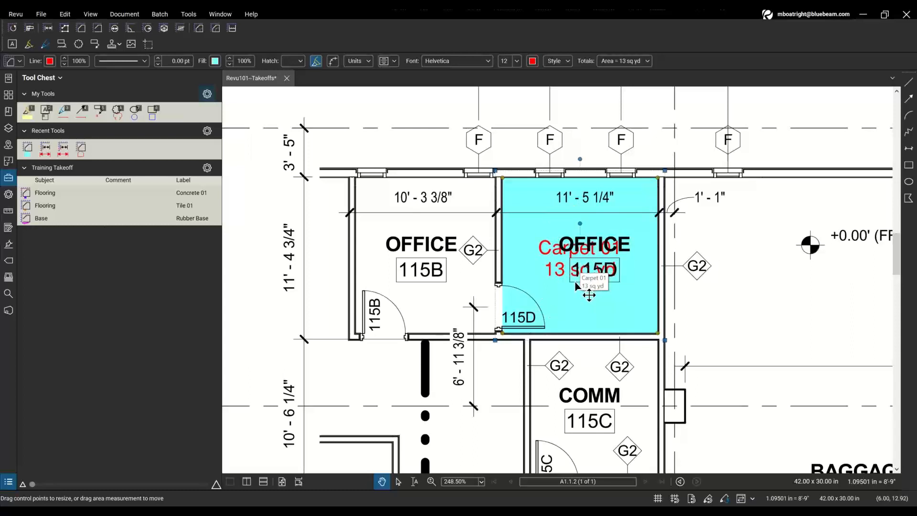
{"action": "left_click", "coordinate": [580, 258]}
Step: Add Length to the caption of the Office 115D area measurement, then remove it again
{"action": "left_click", "coordinate": [395, 63]}
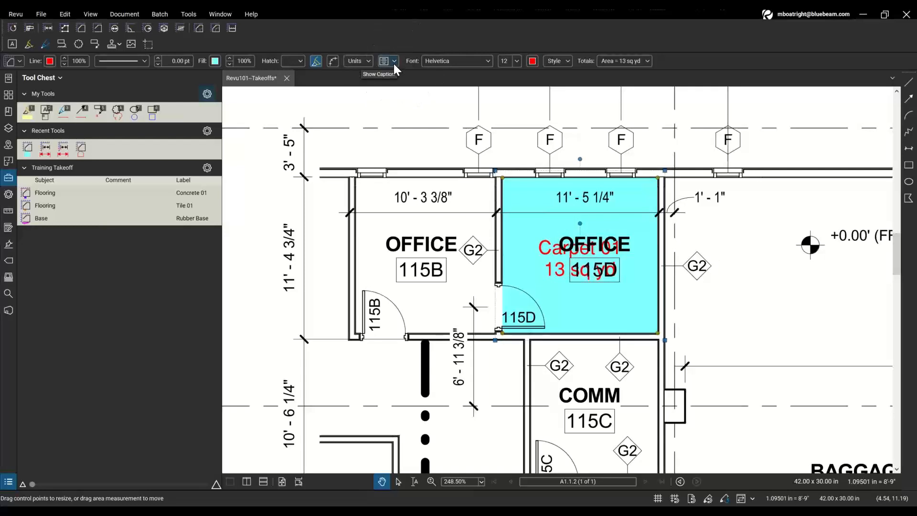
{"action": "left_click", "coordinate": [394, 62]}
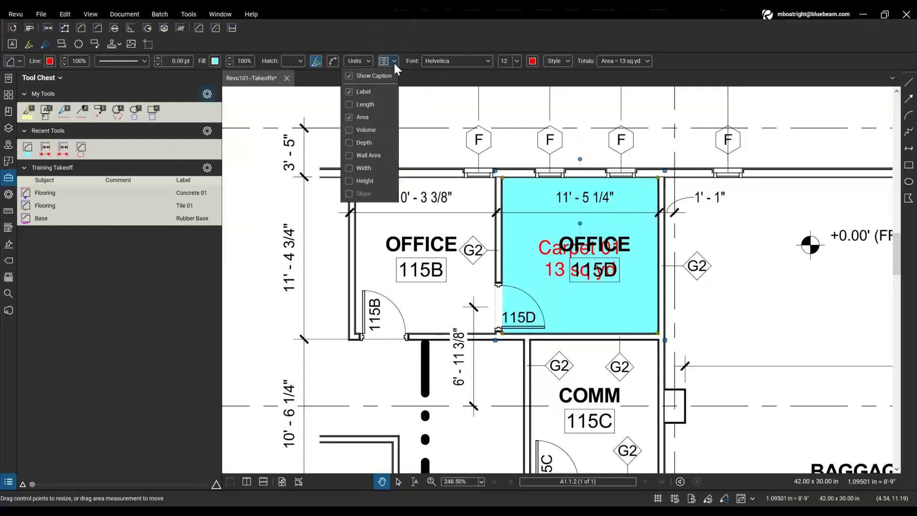
{"action": "left_click", "coordinate": [374, 104]}
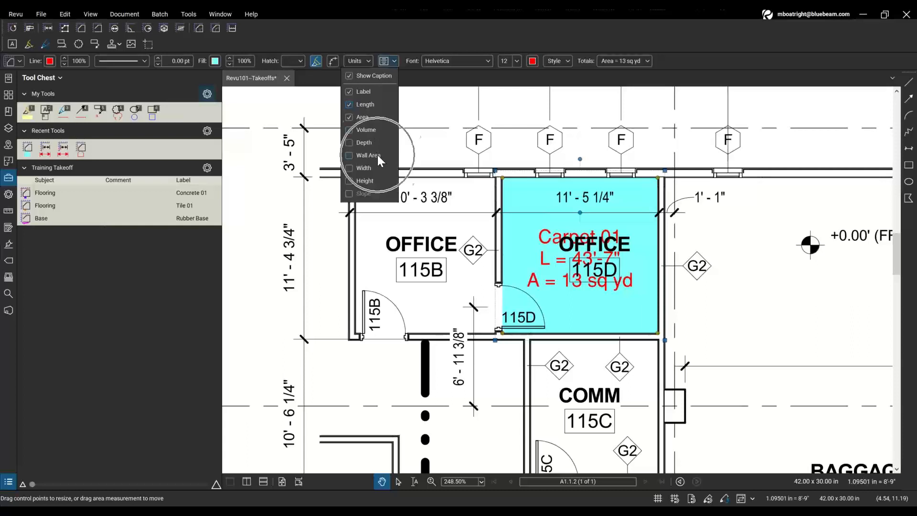
{"action": "left_click", "coordinate": [365, 105]}
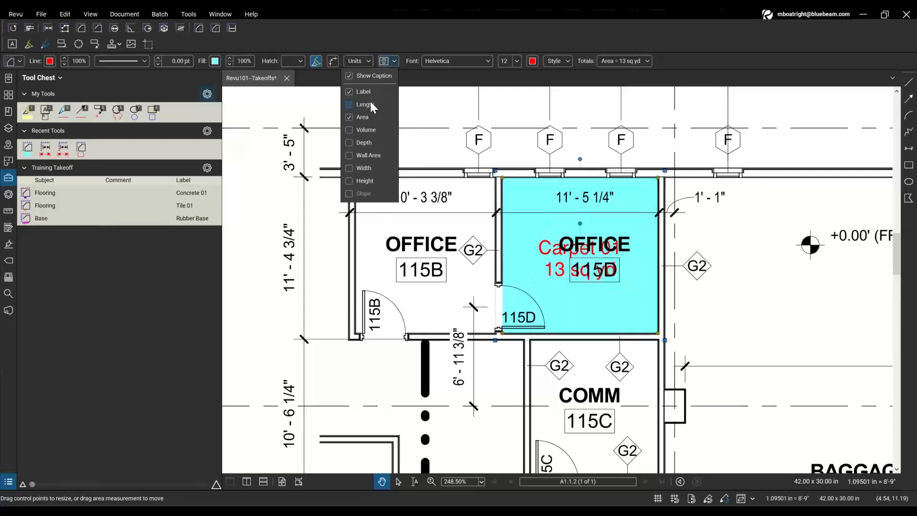
{"action": "left_click", "coordinate": [587, 255]}
Step: Color the area measurement's caption text blue and move the caption below the 115D room number
{"action": "left_click", "coordinate": [414, 69]}
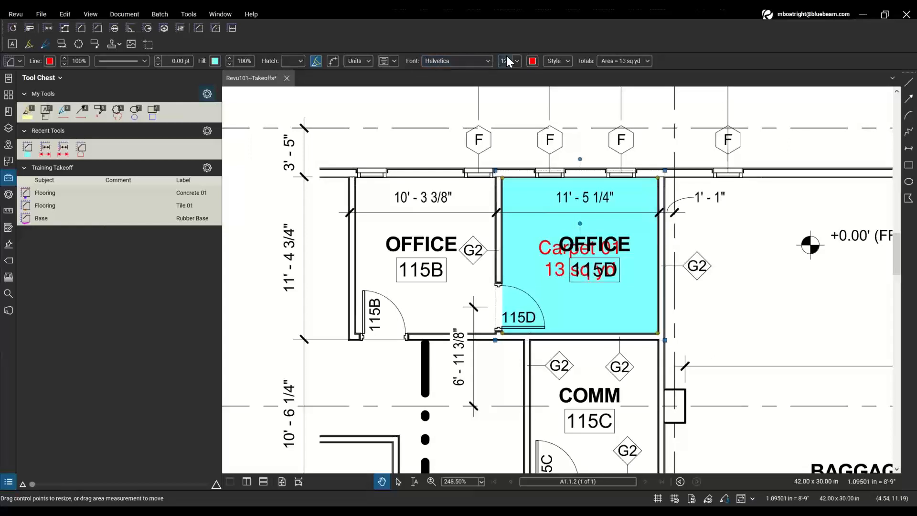
{"action": "left_click", "coordinate": [532, 61]}
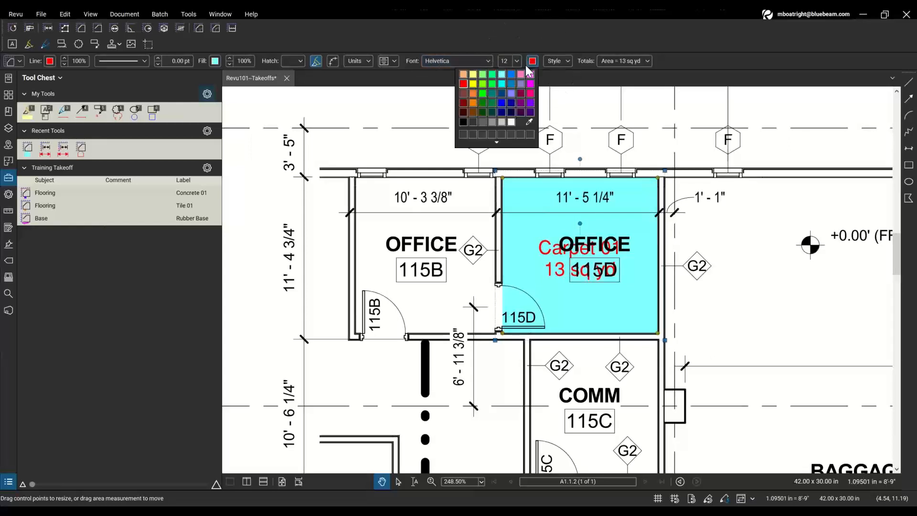
{"action": "left_click", "coordinate": [501, 102]}
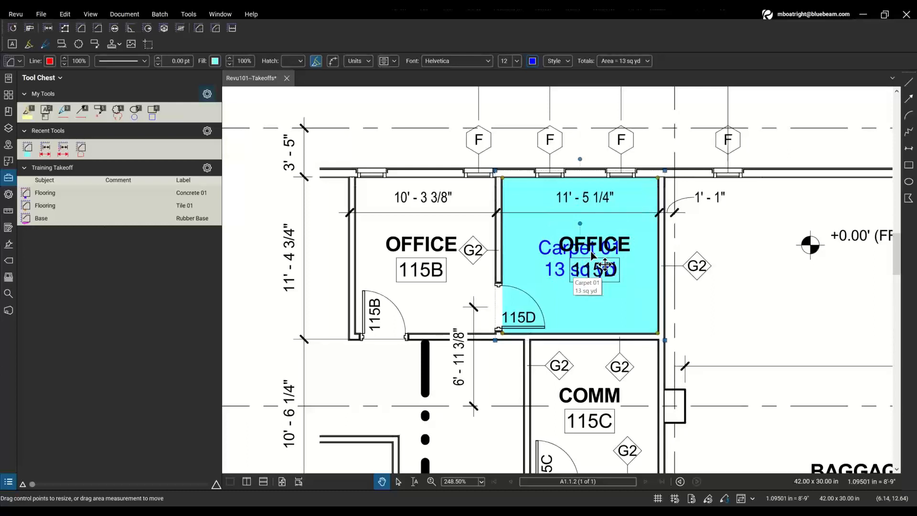
{"action": "left_click", "coordinate": [591, 252]}
{"action": "left_click_drag", "start_coordinate": [592, 254], "coordinate": [619, 303]}
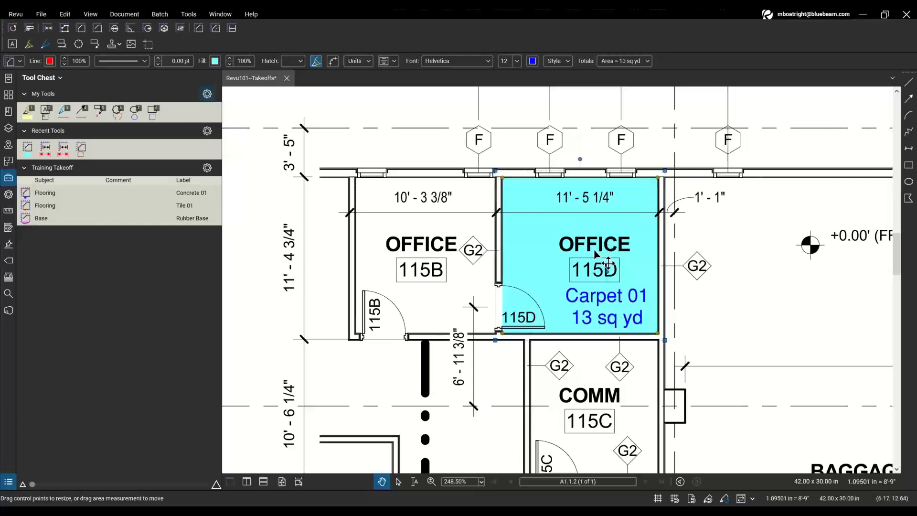
Step: Add the Carpet 01 area measurement to the Training Takeoff tool set
{"action": "right_click", "coordinate": [617, 209]}
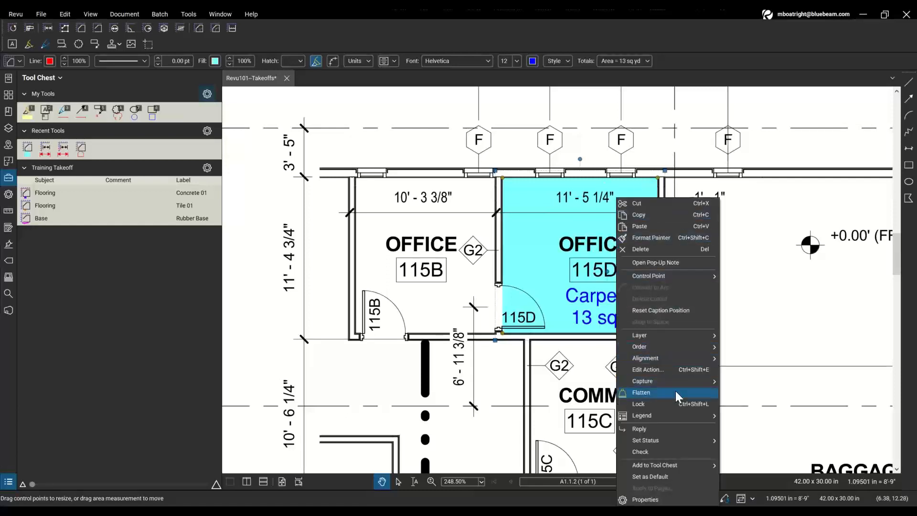
{"action": "left_click", "coordinate": [684, 465]}
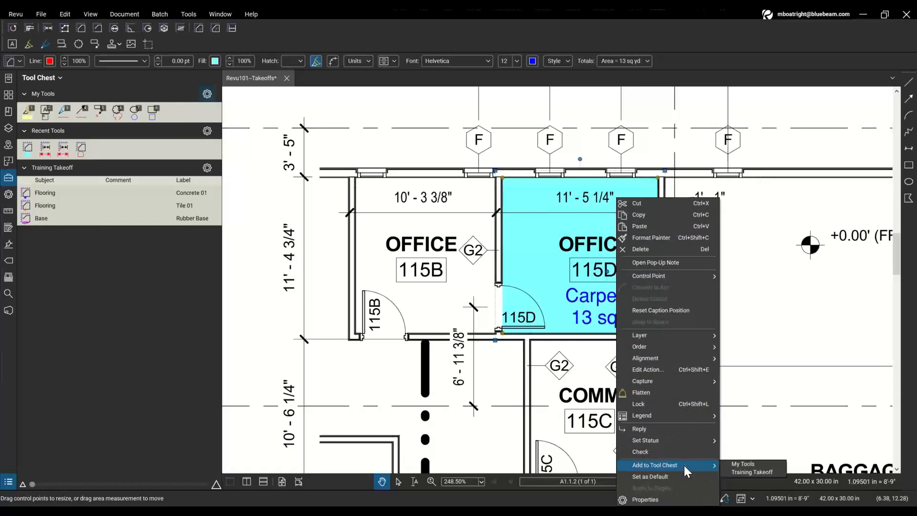
{"action": "left_click", "coordinate": [753, 472]}
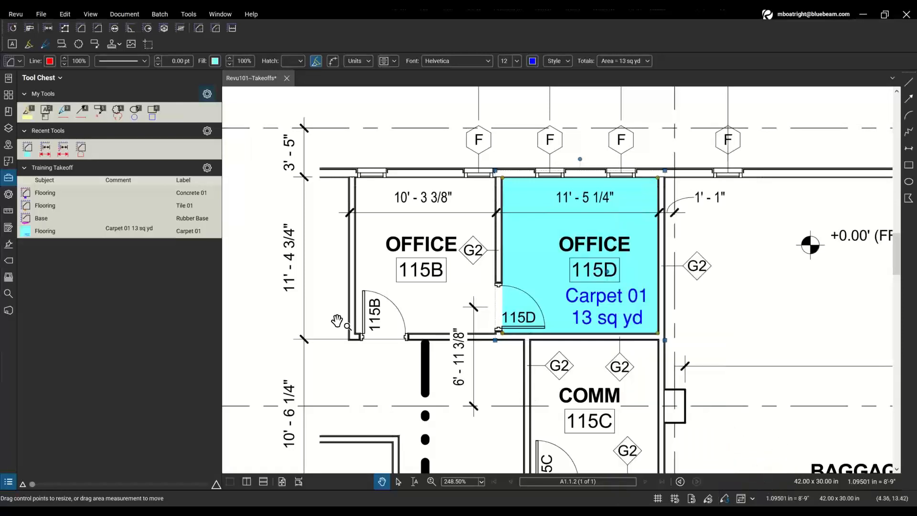
Step: Place an exact copy of the saved Carpet 01 flooring markup from the Training Takeoff set over Office 112C
{"action": "left_click", "coordinate": [38, 234]}
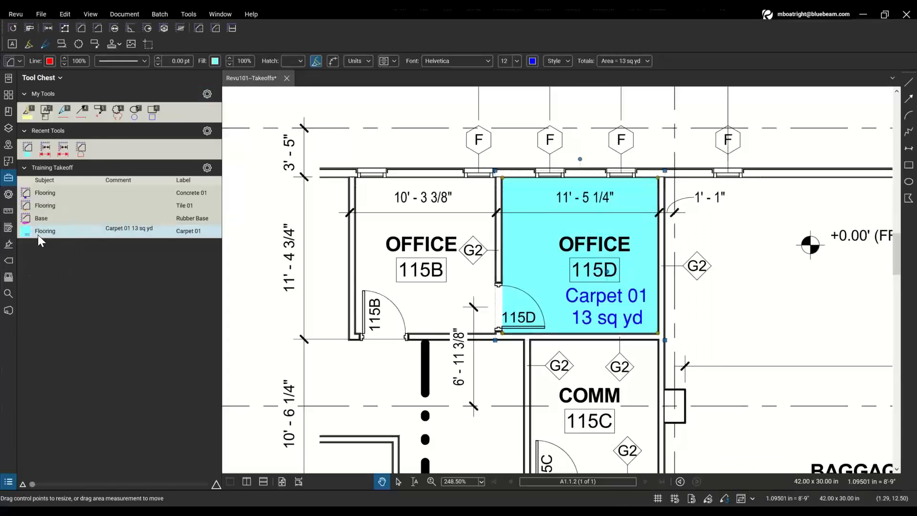
{"action": "left_click", "coordinate": [582, 377]}
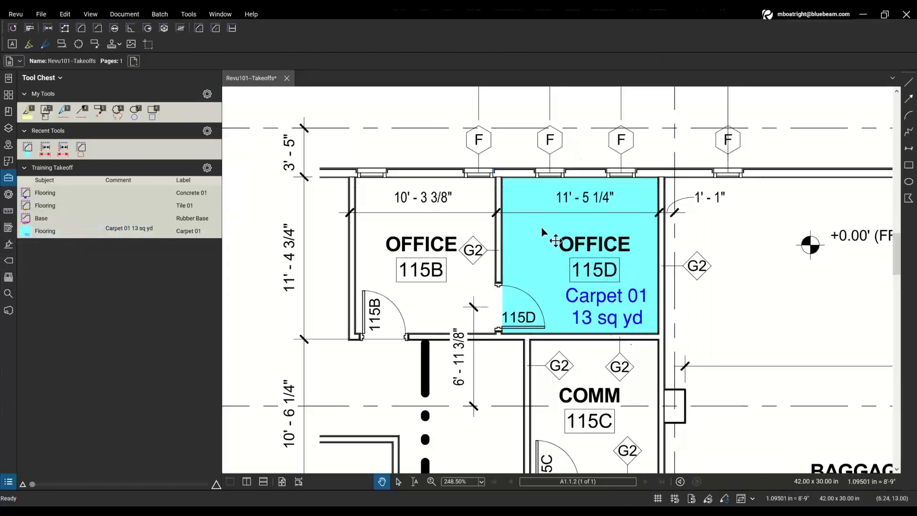
{"action": "scroll", "coordinate": [612, 305], "scroll_direction": "down", "scroll_amount": 4}
{"action": "left_click_drag", "start_coordinate": [721, 372], "coordinate": [499, 215]}
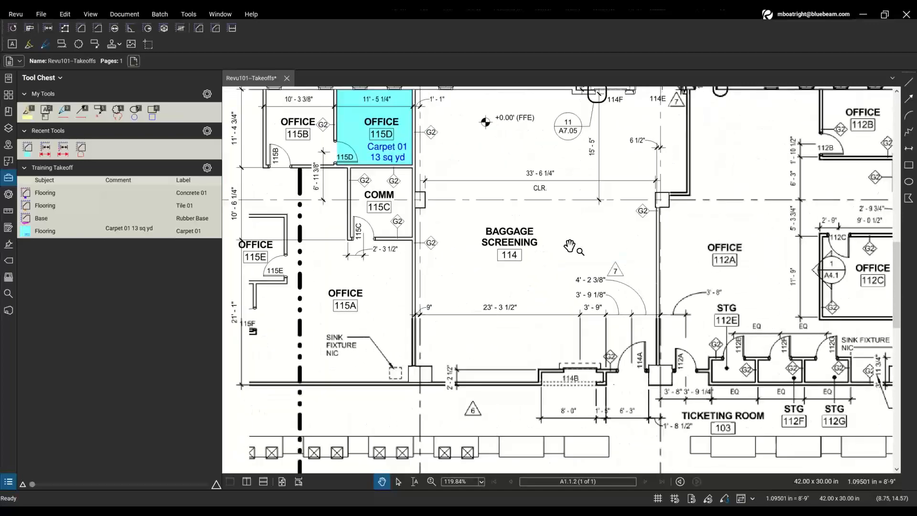
{"action": "left_click_drag", "start_coordinate": [699, 318], "coordinate": [510, 379]}
{"action": "left_click_drag", "start_coordinate": [677, 343], "coordinate": [627, 354]}
{"action": "scroll", "coordinate": [627, 354], "scroll_direction": "up", "scroll_amount": 5}
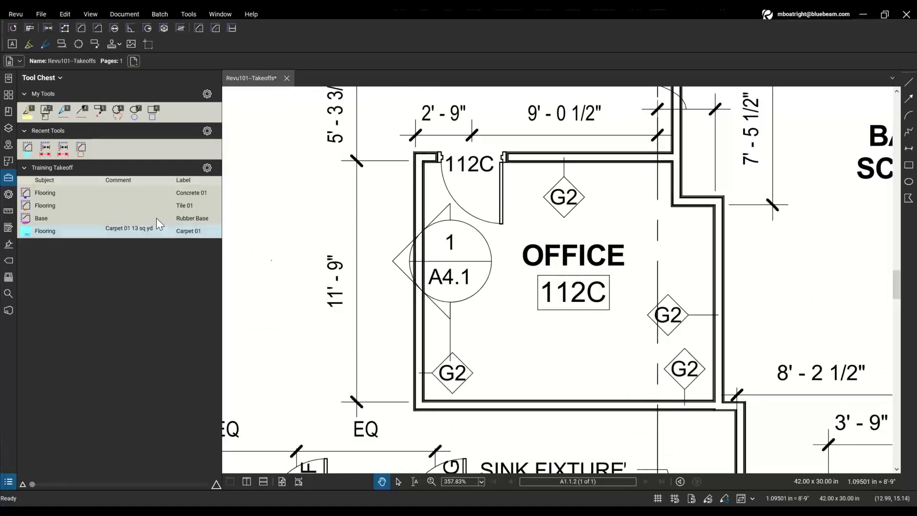
{"action": "left_click", "coordinate": [41, 232]}
{"action": "left_click", "coordinate": [40, 232]}
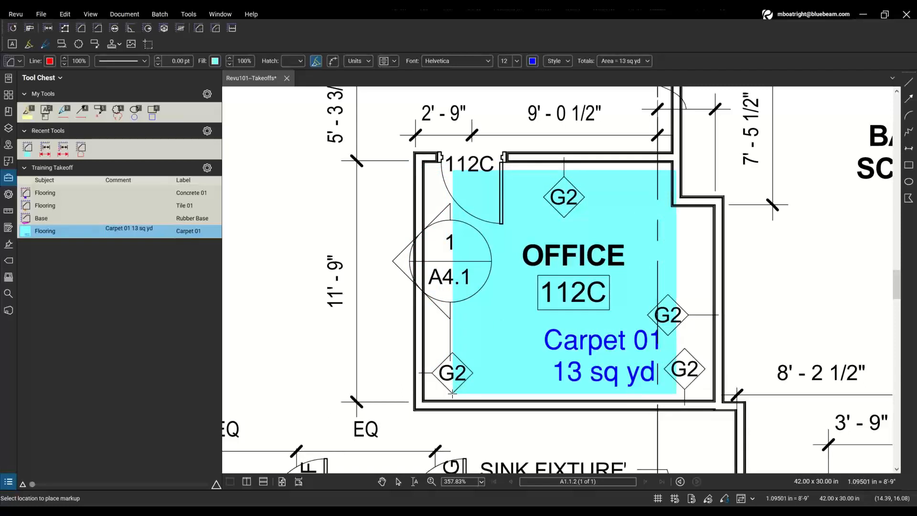
{"action": "left_click", "coordinate": [452, 393]}
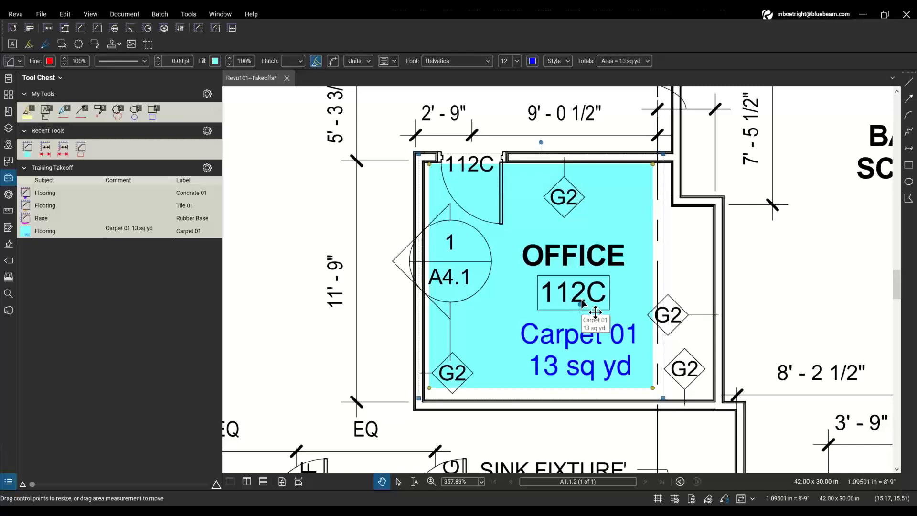
Step: Delete the copied Carpet 01 markup from Office 112C
{"action": "key", "text": "ctrl"}
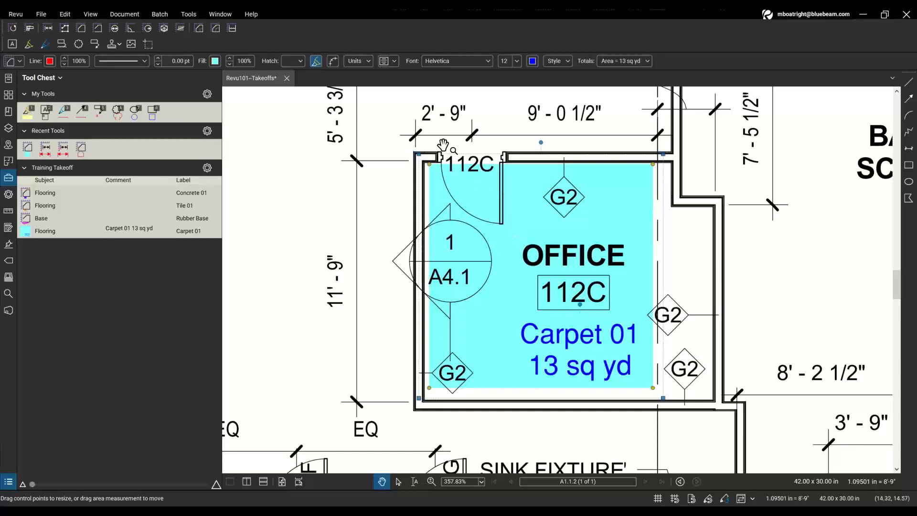
{"action": "key", "text": "ctrl"}
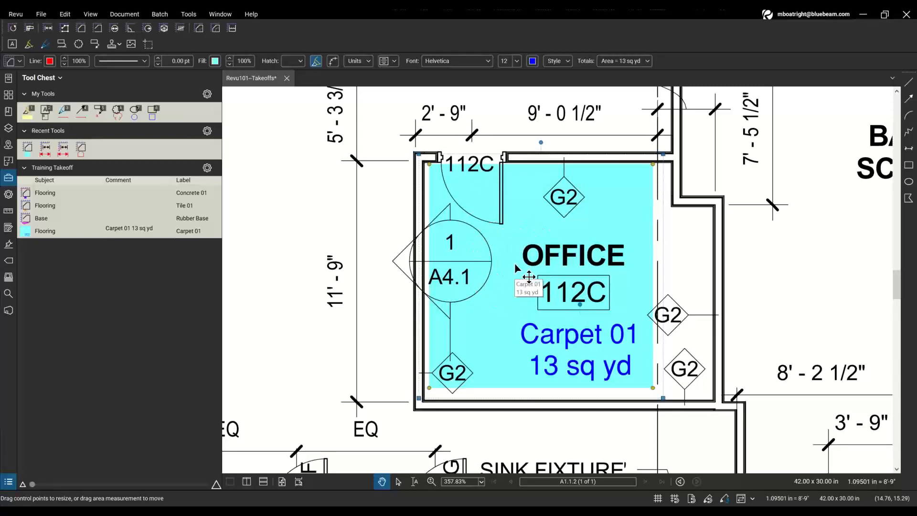
{"action": "key", "text": "ctrl"}
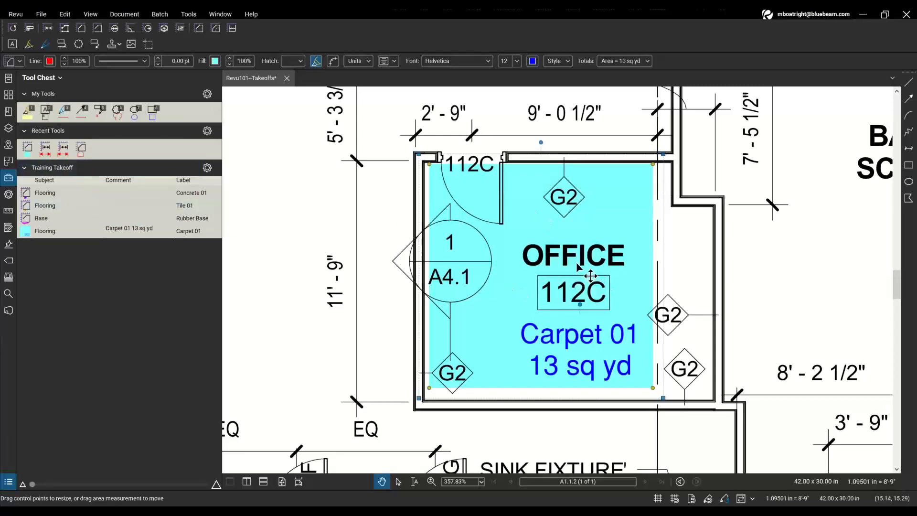
{"action": "key", "text": "Delete"}
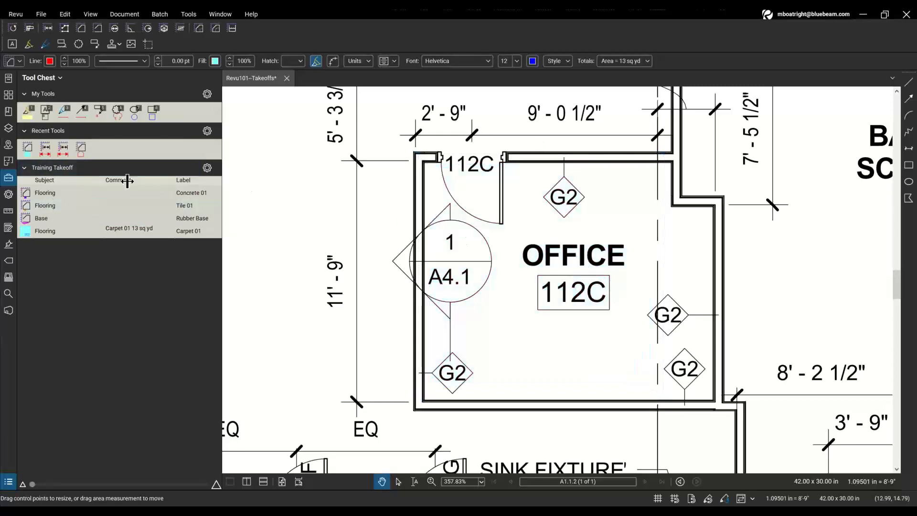
Step: Switch the Carpet 01 tool in the Training Takeoff set to properties mode so it starts a fresh area measurement
{"action": "key", "text": "ctrl"}
{"action": "left_click", "coordinate": [29, 233]}
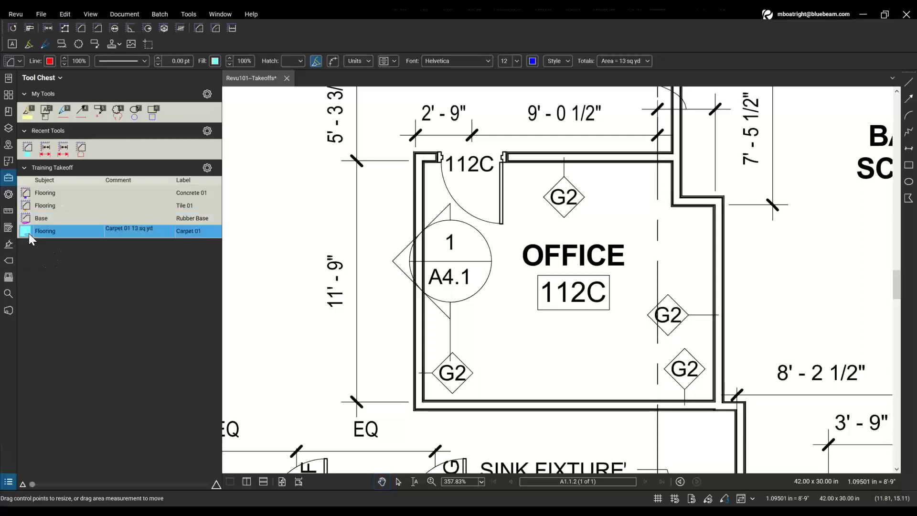
{"action": "key", "text": "ctrl"}
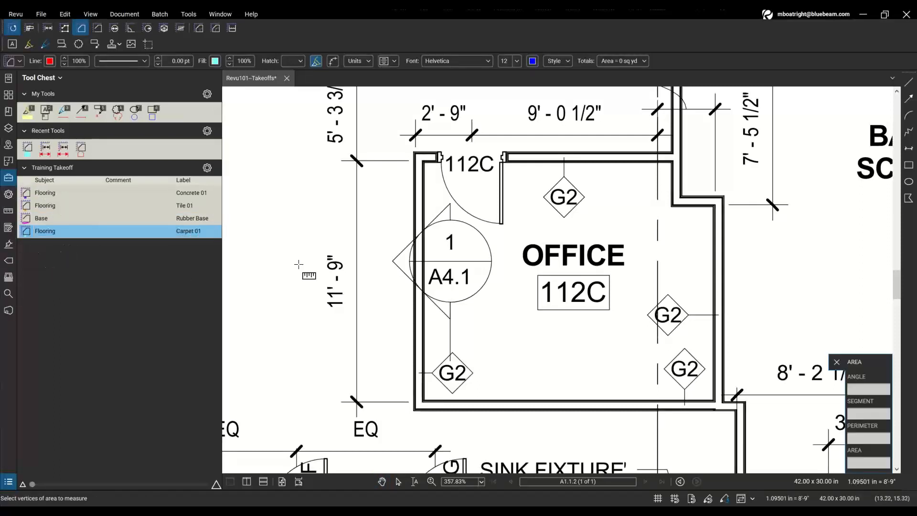
{"action": "key", "text": "ctrl"}
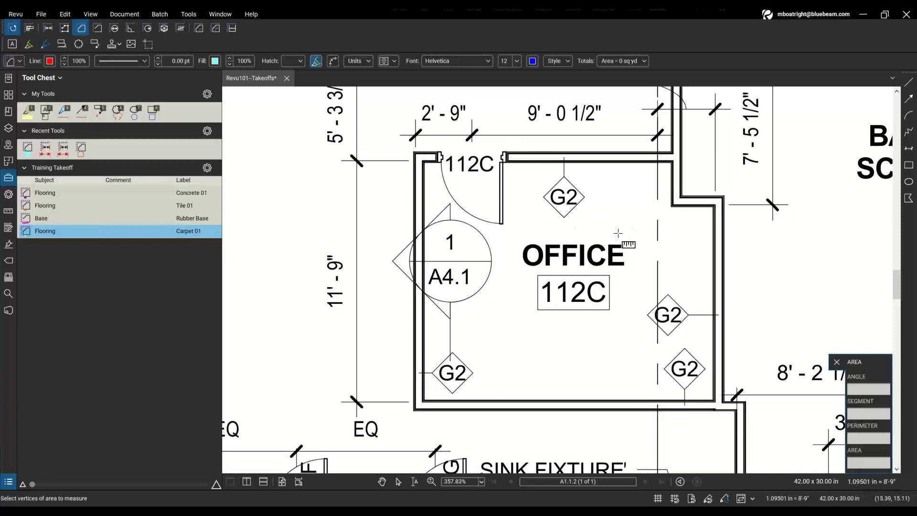
{"action": "key", "text": "ctrl"}
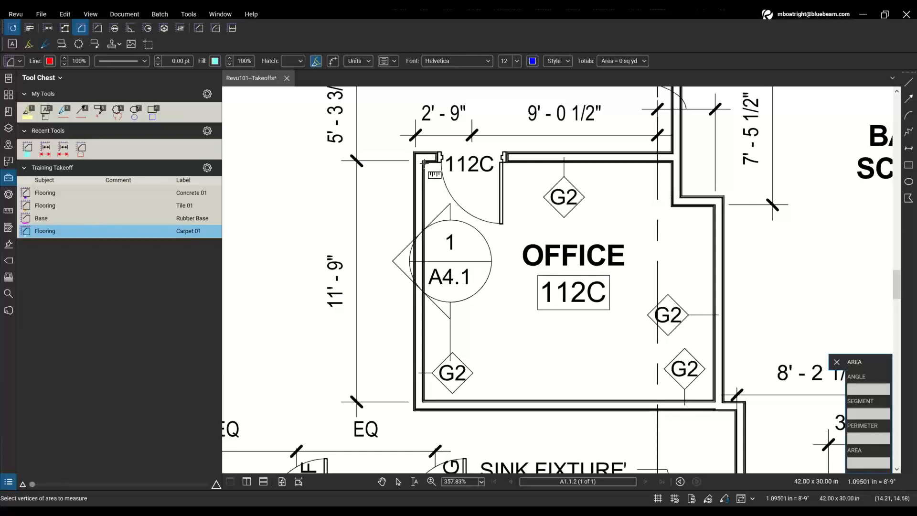
Step: Trace the inside corners of Office 112C, including the wall jog, with the Carpet 01 area tool and move the caption below the room number
{"action": "left_click", "coordinate": [424, 163]}
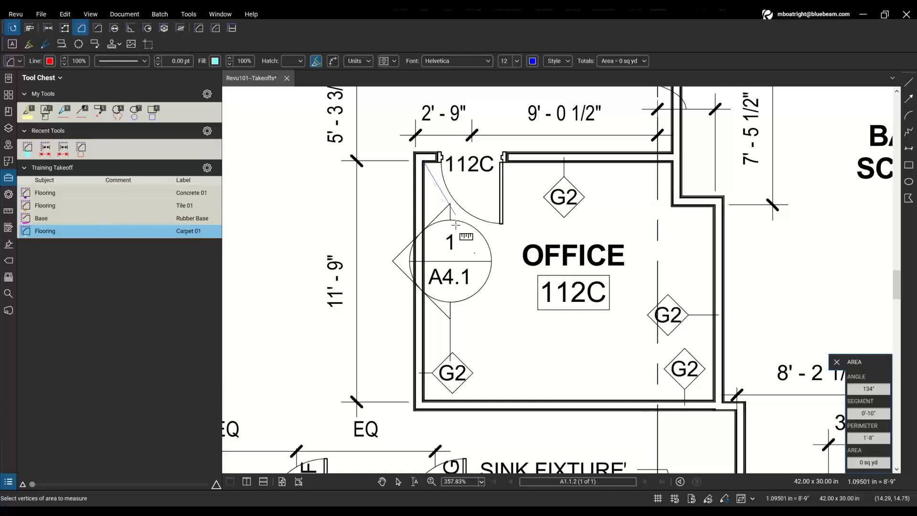
{"action": "left_click", "coordinate": [424, 400]}
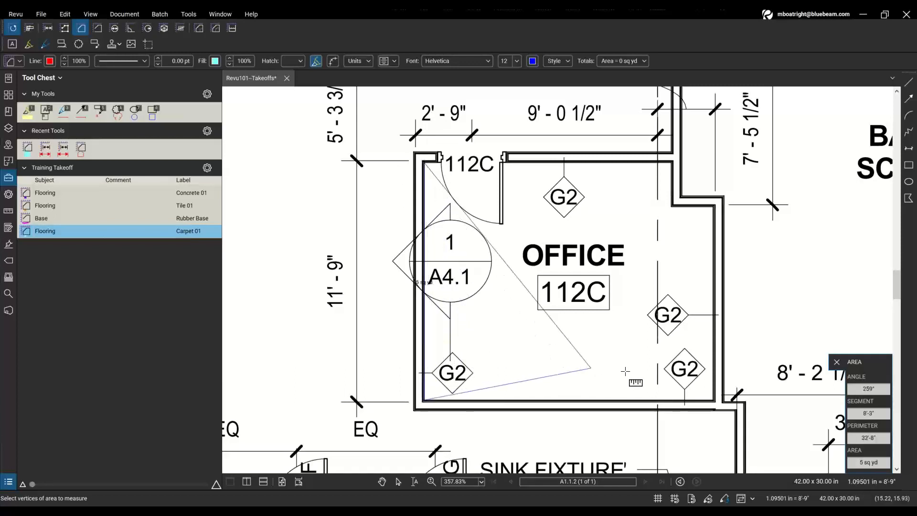
{"action": "left_click", "coordinate": [713, 398]}
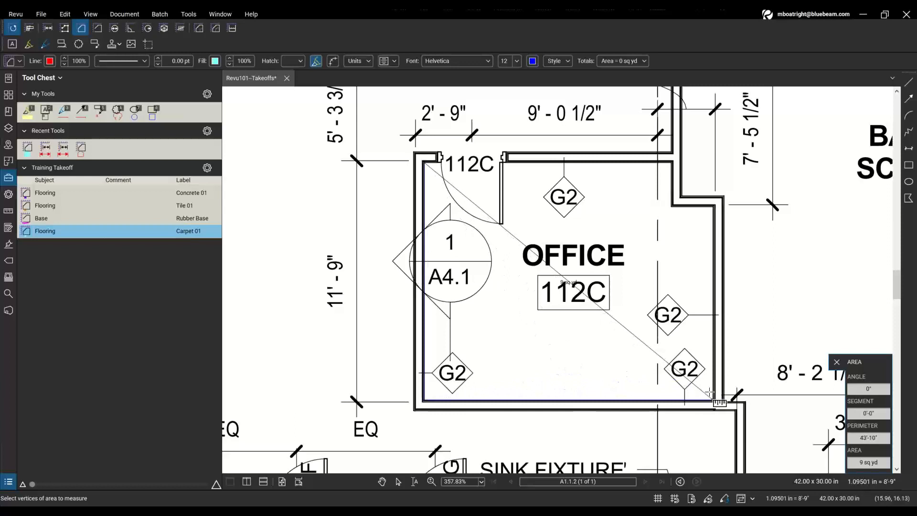
{"action": "left_click", "coordinate": [713, 207]}
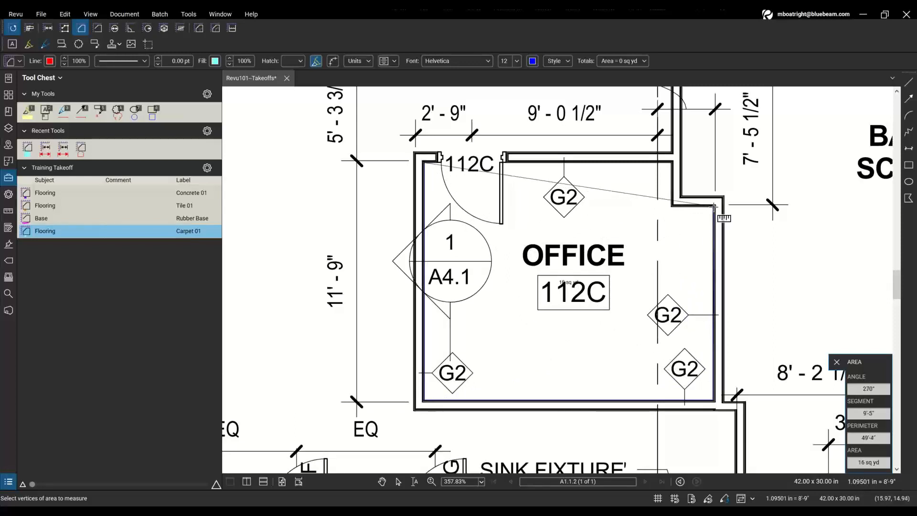
{"action": "left_click", "coordinate": [671, 206]}
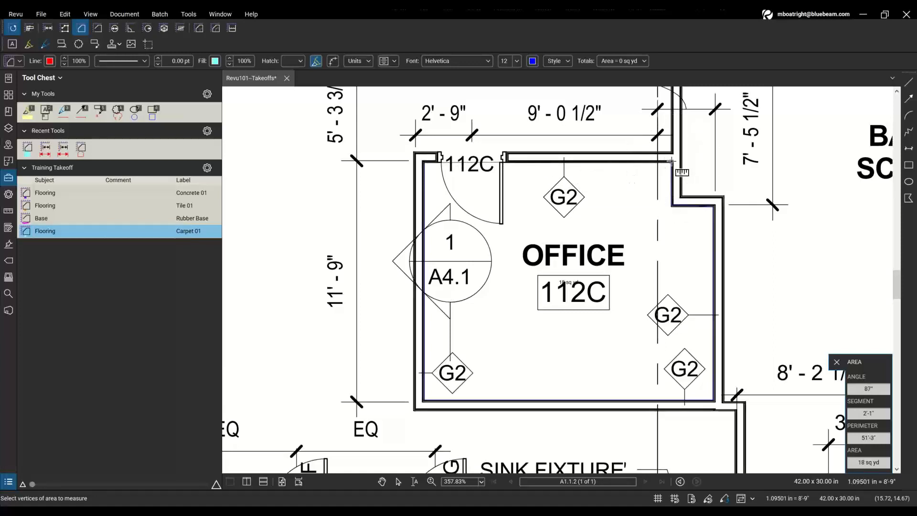
{"action": "double_click", "coordinate": [671, 163]}
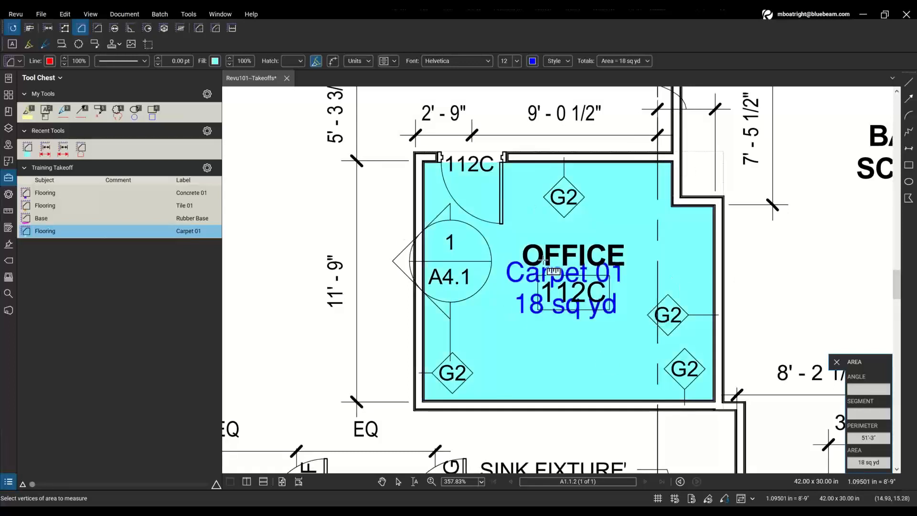
{"action": "key", "text": "Escape"}
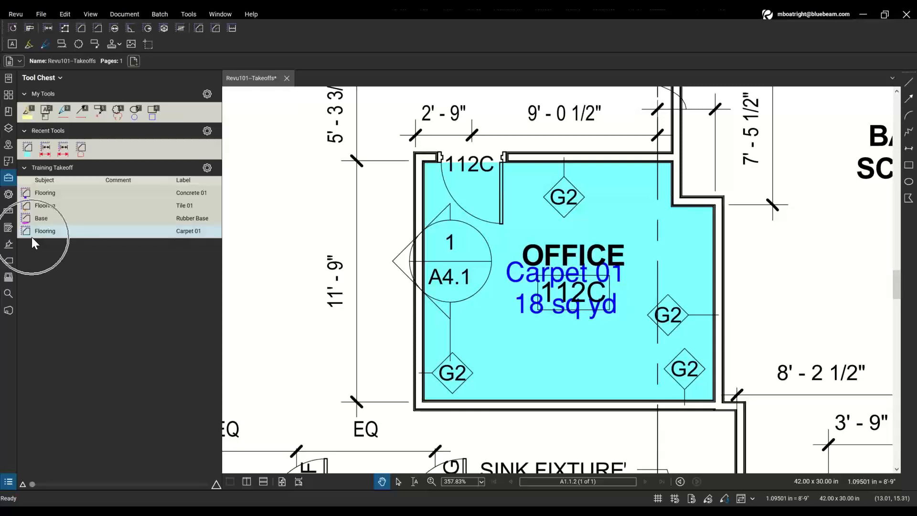
{"action": "left_click", "coordinate": [578, 288]}
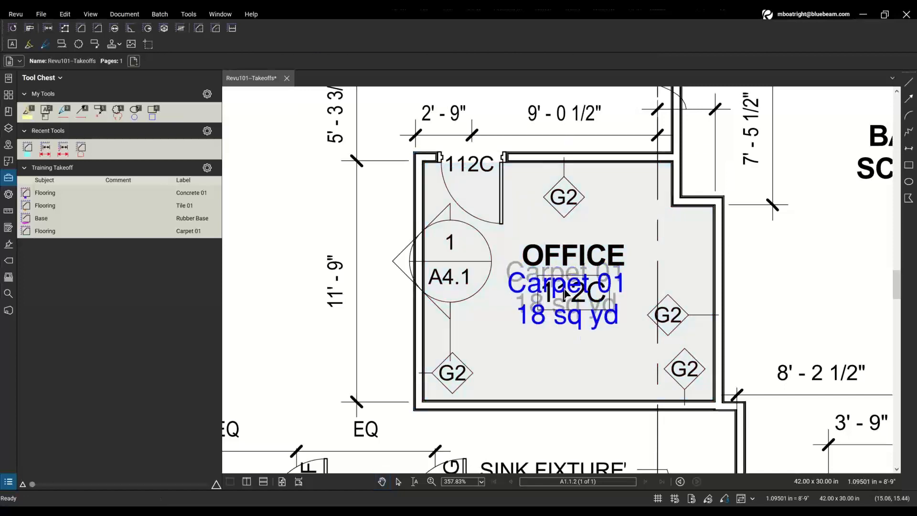
{"action": "left_click_drag", "start_coordinate": [579, 289], "coordinate": [572, 345]}
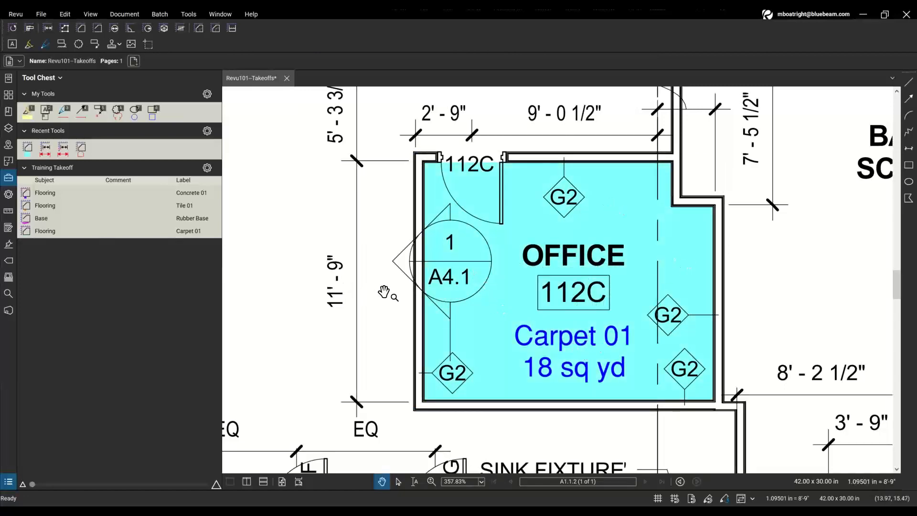
Step: Measure the perimeter of Office 115D along its inside walls from one door jamb around to the other, leaving out the door opening
{"action": "scroll", "coordinate": [388, 285], "scroll_direction": "down", "scroll_amount": 4}
{"action": "left_click_drag", "start_coordinate": [388, 285], "coordinate": [509, 285]}
{"action": "scroll", "coordinate": [576, 270], "scroll_direction": "down", "scroll_amount": 3}
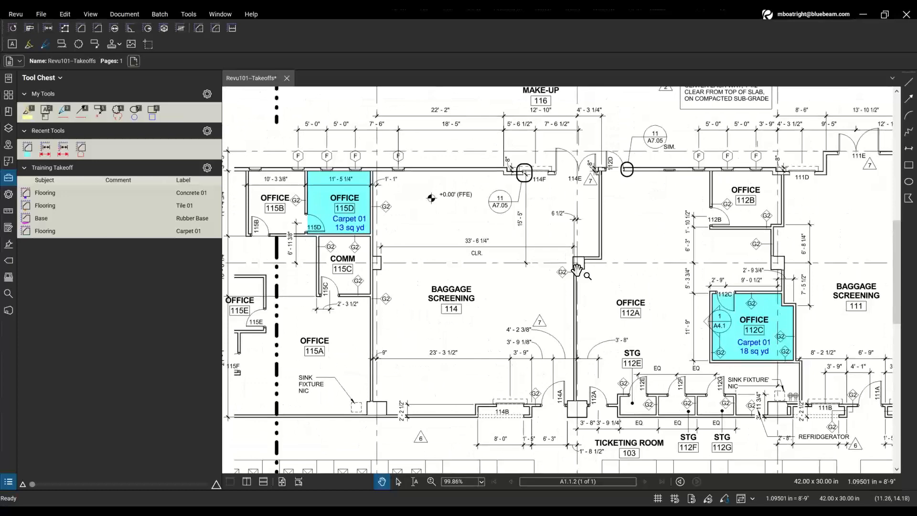
{"action": "scroll", "coordinate": [320, 172], "scroll_direction": "up", "scroll_amount": 5}
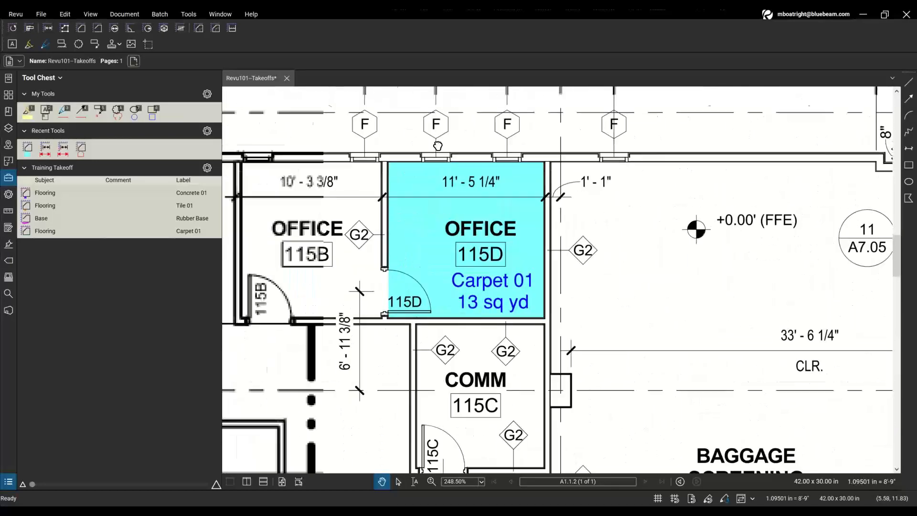
{"action": "scroll", "coordinate": [483, 205], "scroll_direction": "up", "scroll_amount": 2}
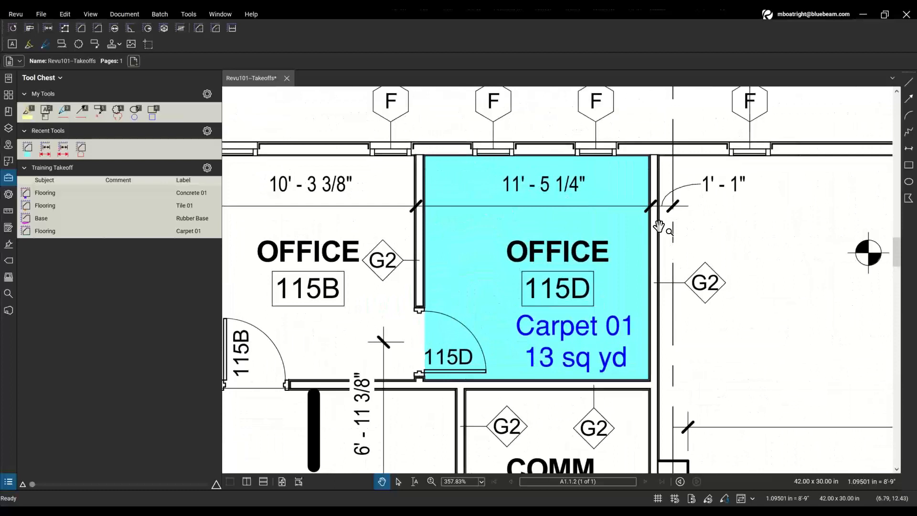
{"action": "left_click", "coordinate": [504, 305]}
{"action": "left_click", "coordinate": [98, 30]}
{"action": "left_click", "coordinate": [99, 28]}
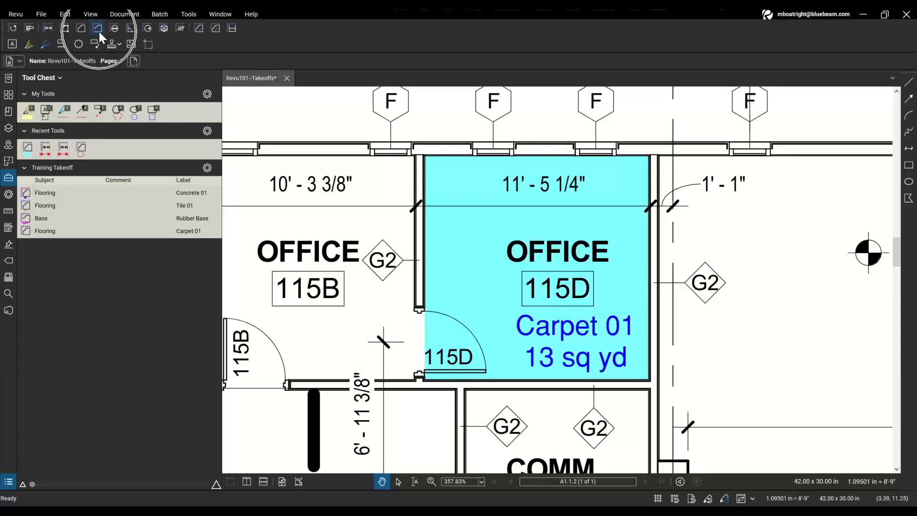
{"action": "left_click", "coordinate": [99, 28]}
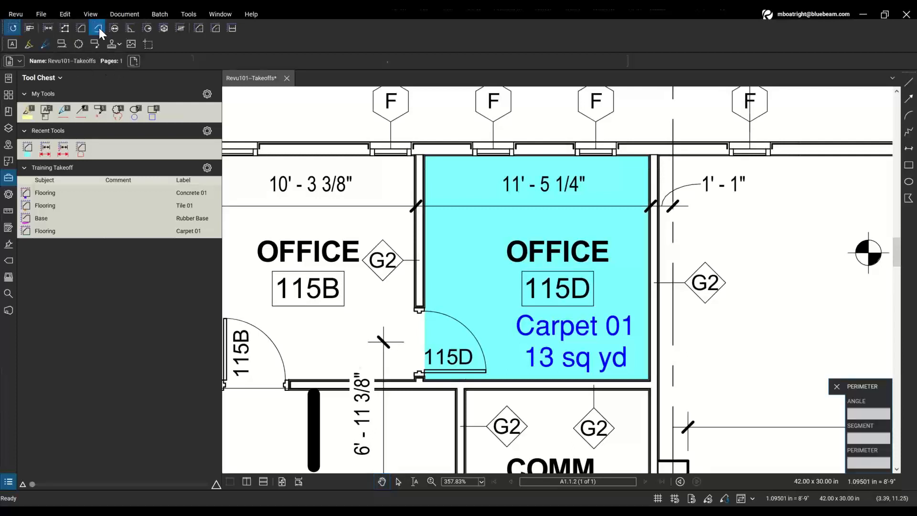
{"action": "key", "text": "ctrl"}
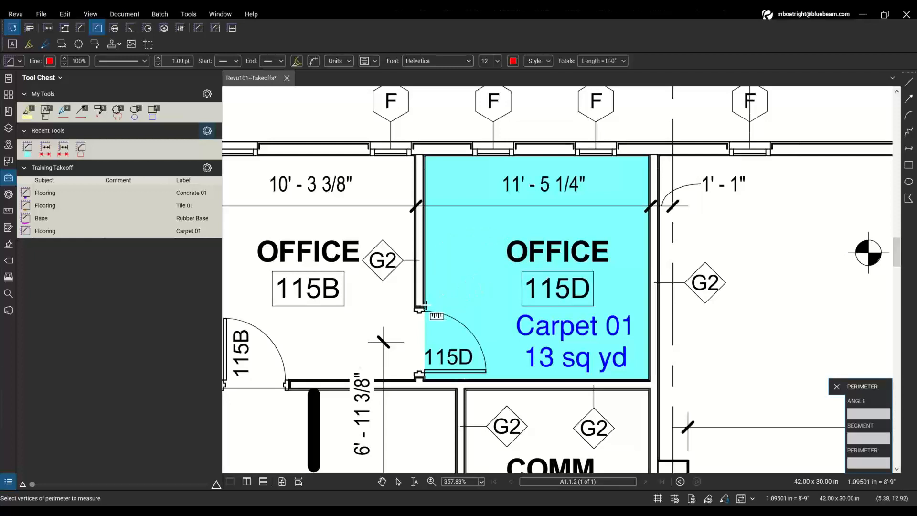
{"action": "key", "text": "ctrl"}
{"action": "scroll", "coordinate": [425, 303], "scroll_direction": "up", "scroll_amount": 5}
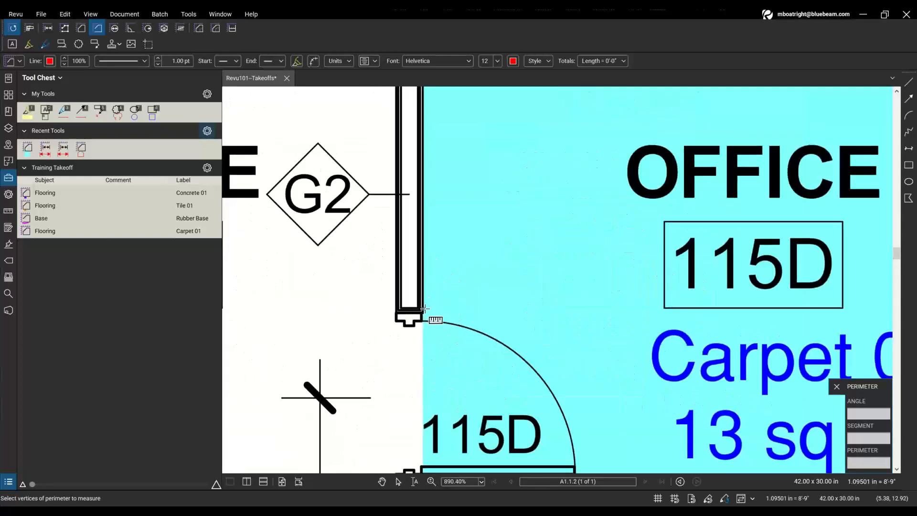
{"action": "left_click", "coordinate": [424, 309]}
{"action": "scroll", "coordinate": [424, 309], "scroll_direction": "down", "scroll_amount": 5}
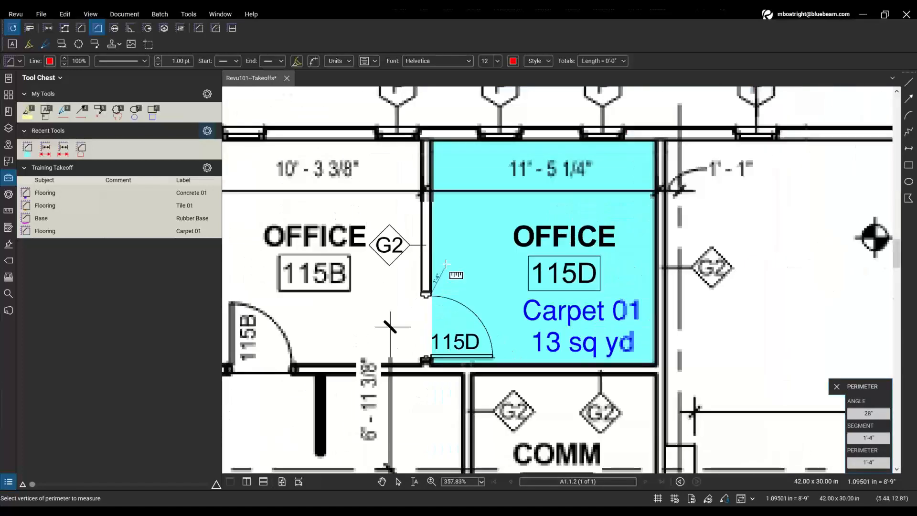
{"action": "left_click", "coordinate": [432, 141]}
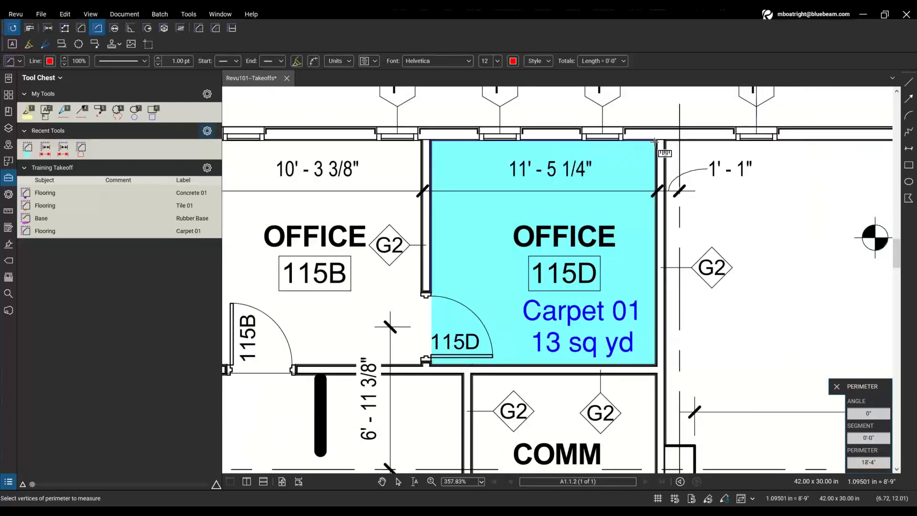
{"action": "left_click", "coordinate": [654, 141]}
{"action": "left_click", "coordinate": [656, 366]}
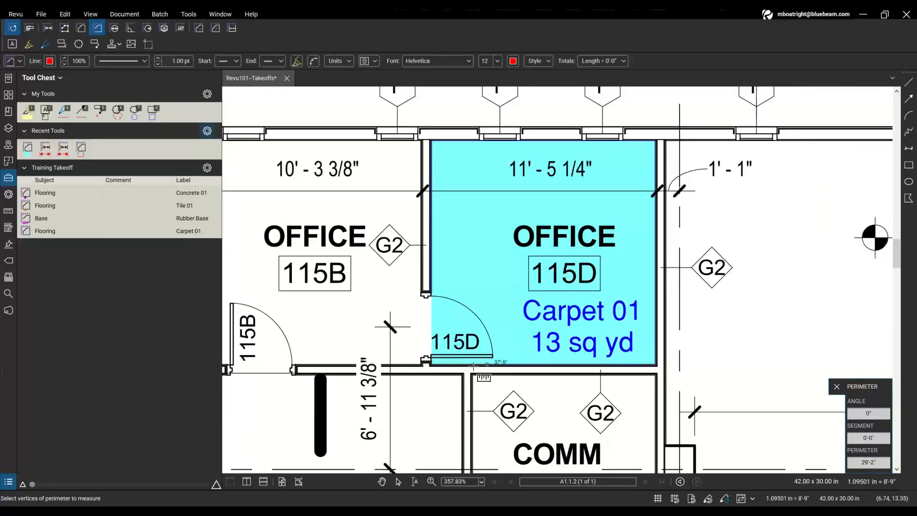
{"action": "scroll", "coordinate": [432, 364], "scroll_direction": "up", "scroll_amount": 1}
{"action": "scroll", "coordinate": [431, 364], "scroll_direction": "up", "scroll_amount": 8}
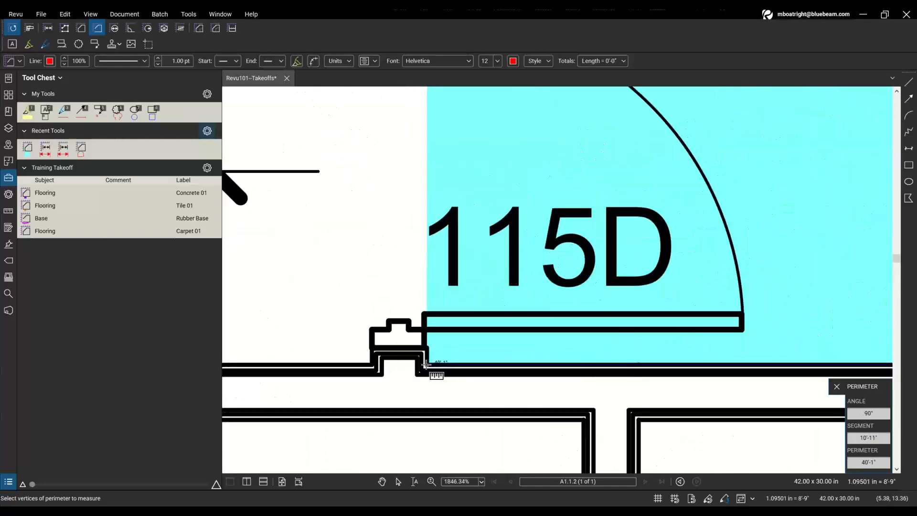
{"action": "left_click", "coordinate": [427, 352]}
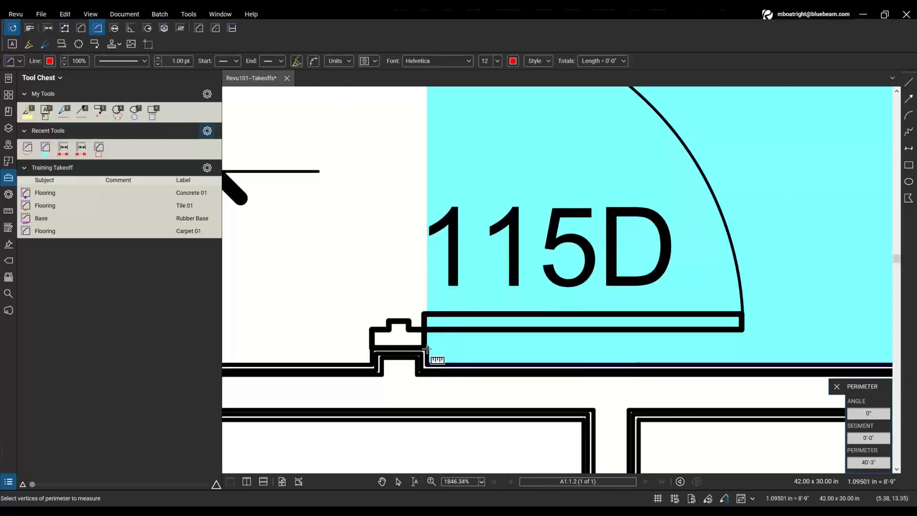
Step: Give the perimeter measurement around Office 115D the subject Base and the label Wood
{"action": "scroll", "coordinate": [618, 234], "scroll_direction": "down", "scroll_amount": 3}
{"action": "scroll", "coordinate": [618, 234], "scroll_direction": "down", "scroll_amount": 6}
{"action": "left_click_drag", "start_coordinate": [547, 160], "coordinate": [417, 262]}
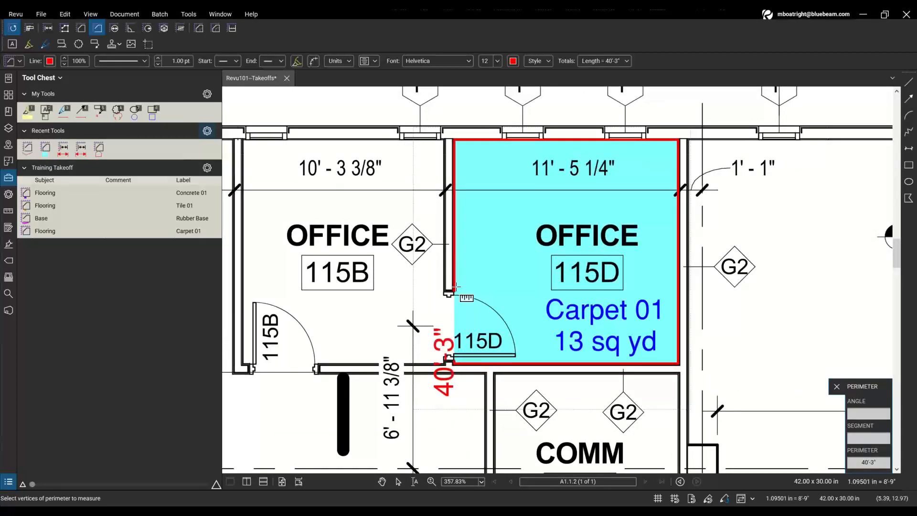
{"action": "key", "text": "Escape"}
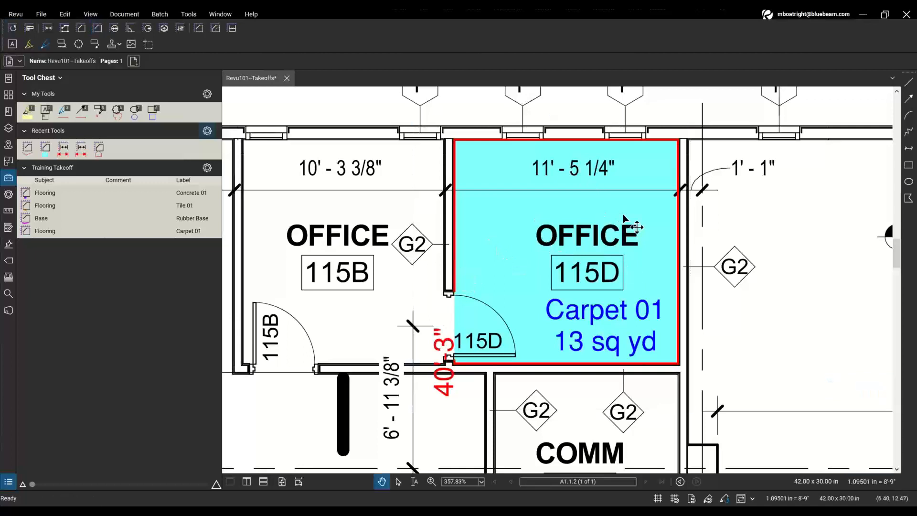
{"action": "left_click", "coordinate": [467, 139]}
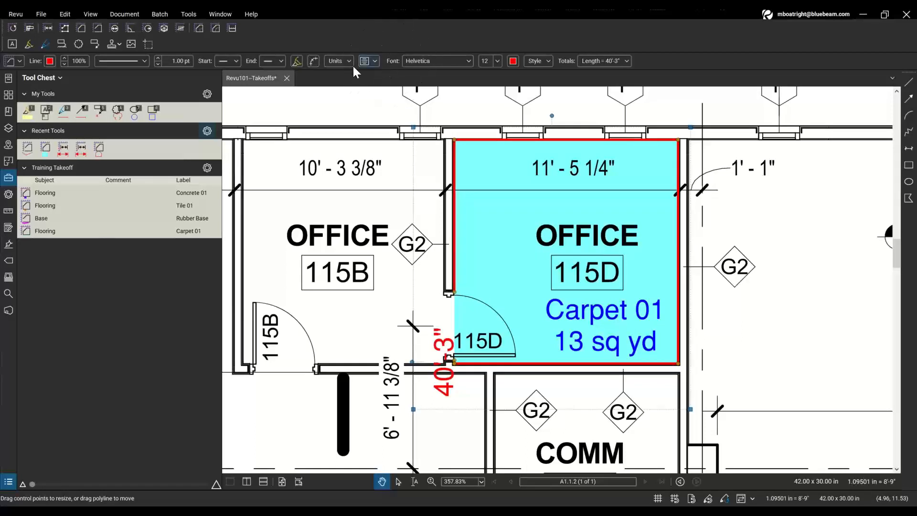
{"action": "left_click", "coordinate": [20, 60]}
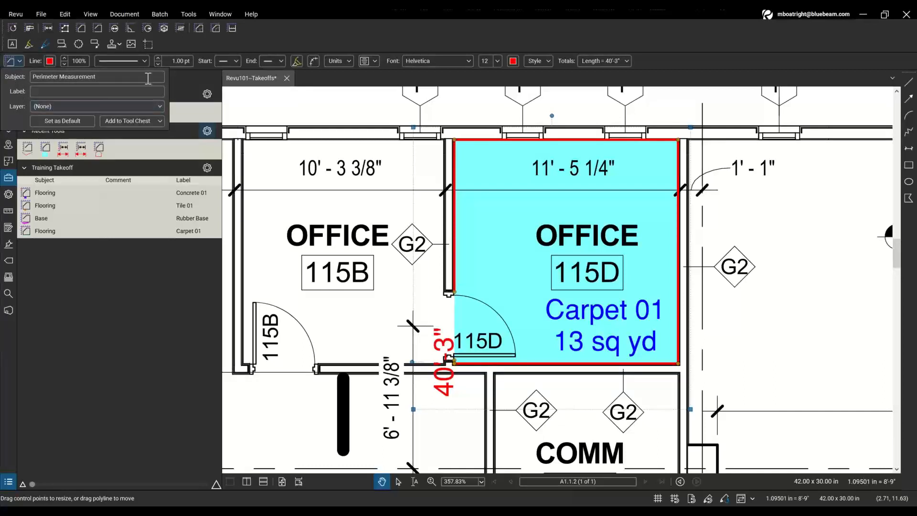
{"action": "left_click_drag", "start_coordinate": [118, 76], "coordinate": [48, 70]}
{"action": "type", "text": "Base"}
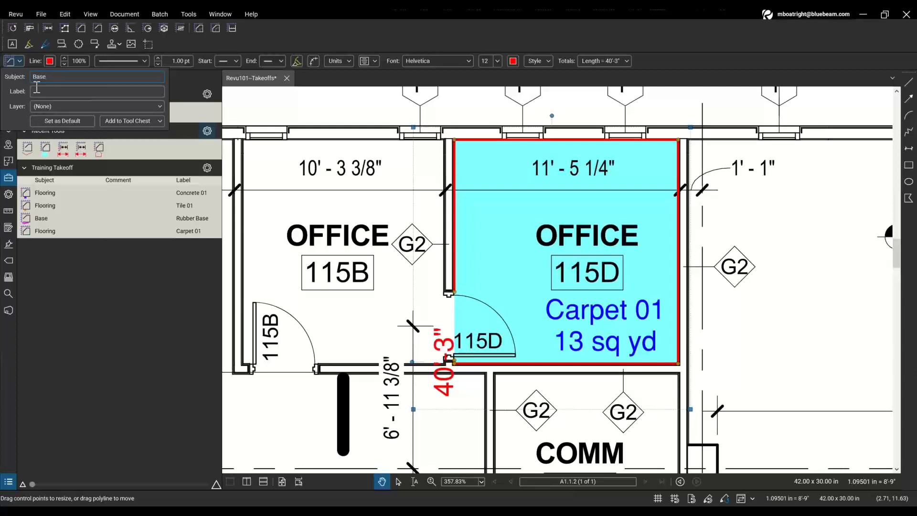
{"action": "left_click", "coordinate": [45, 91]}
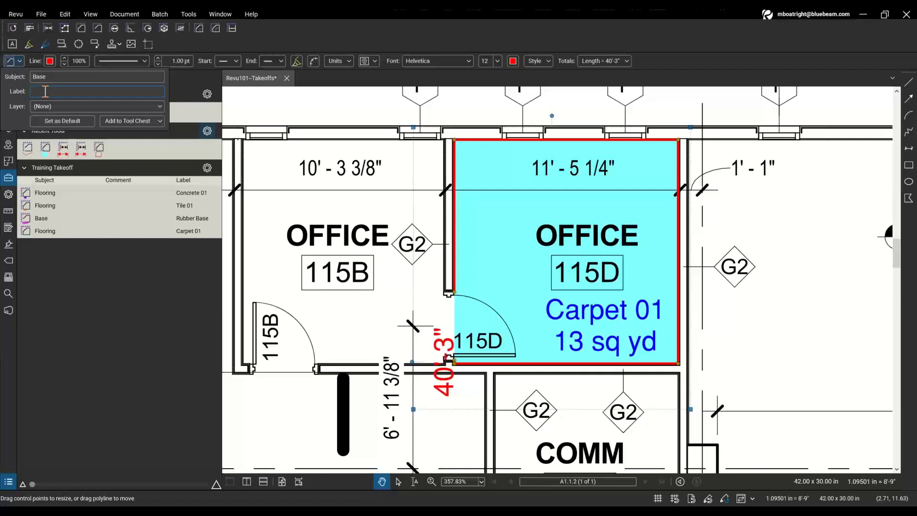
{"action": "type", "text": "Wood"}
{"action": "key", "text": "Return"}
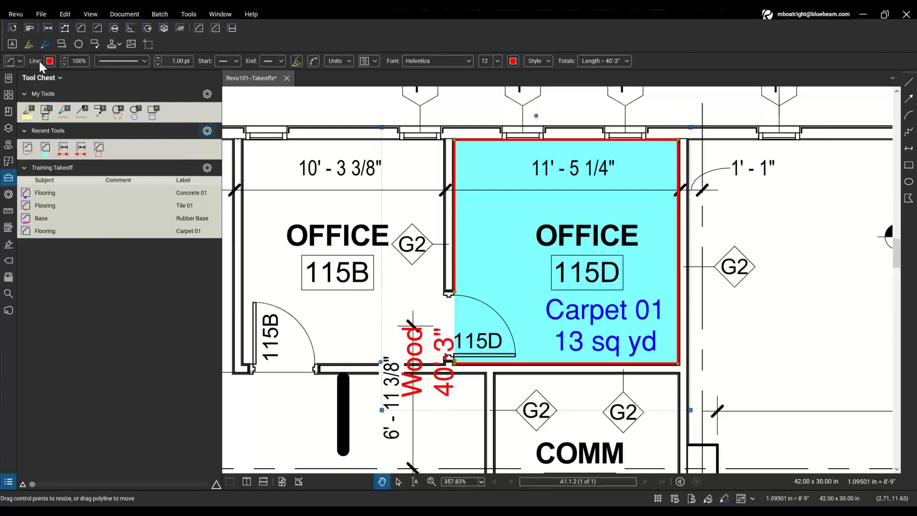
Step: Make the Office 115D perimeter line green and 3.00 pt wide, with the highlight effect turned on
{"action": "left_click", "coordinate": [49, 63]}
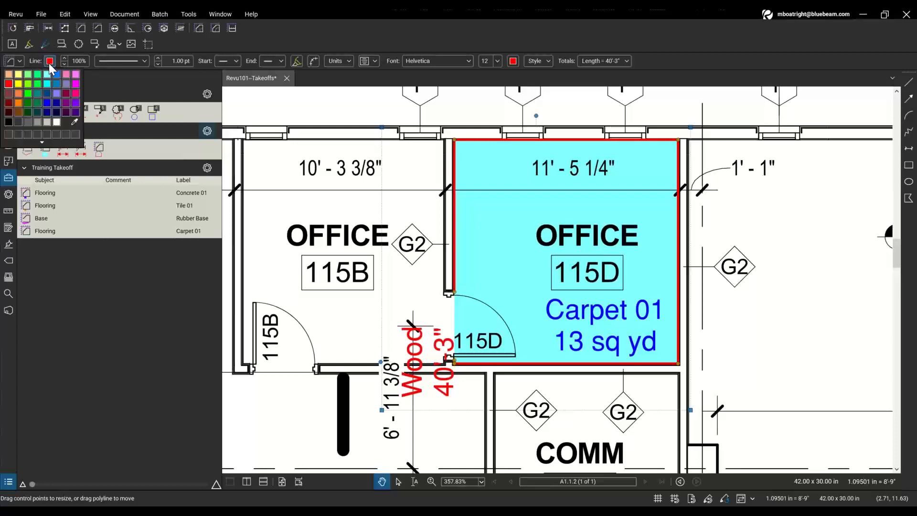
{"action": "left_click", "coordinate": [30, 93]}
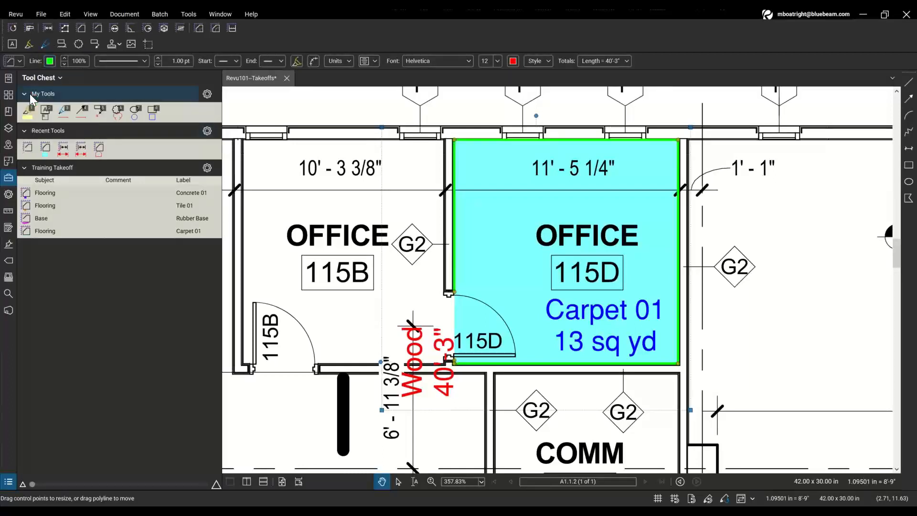
{"action": "left_click", "coordinate": [157, 58]}
{"action": "left_click", "coordinate": [157, 59]}
{"action": "left_click", "coordinate": [158, 58]}
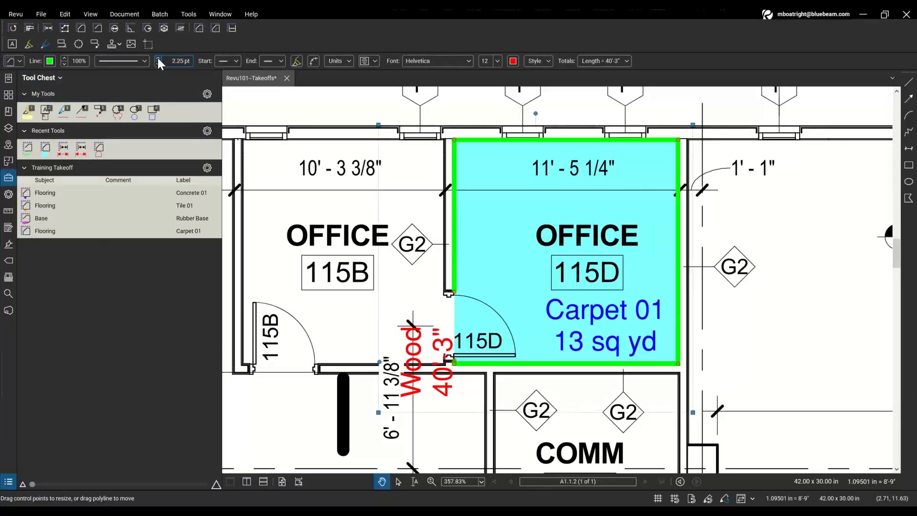
{"action": "left_click", "coordinate": [158, 58]}
{"action": "left_click", "coordinate": [157, 58]}
{"action": "left_click", "coordinate": [158, 58]}
{"action": "left_click", "coordinate": [158, 58]}
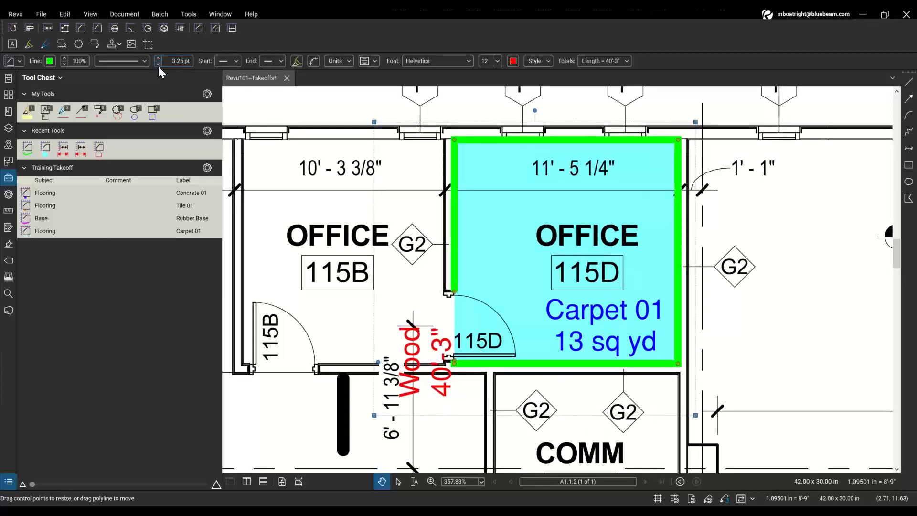
{"action": "left_click", "coordinate": [158, 64]}
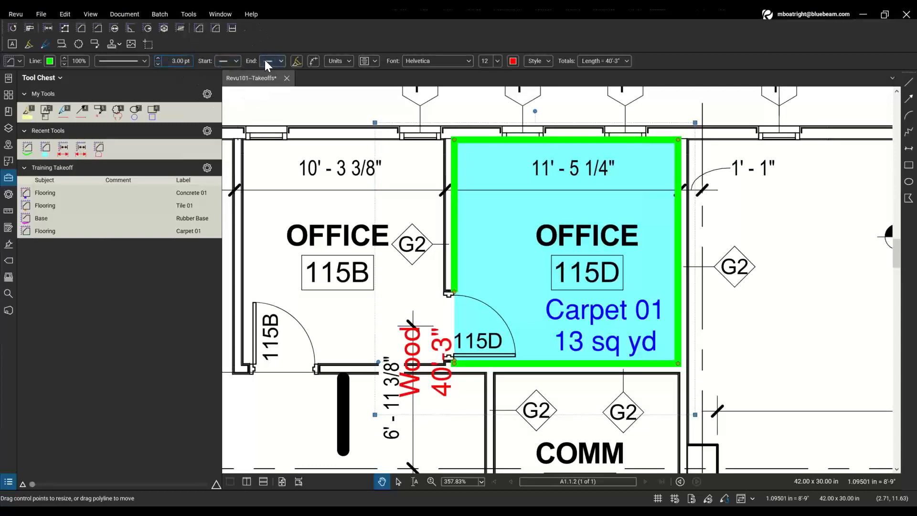
{"action": "left_click", "coordinate": [296, 62]}
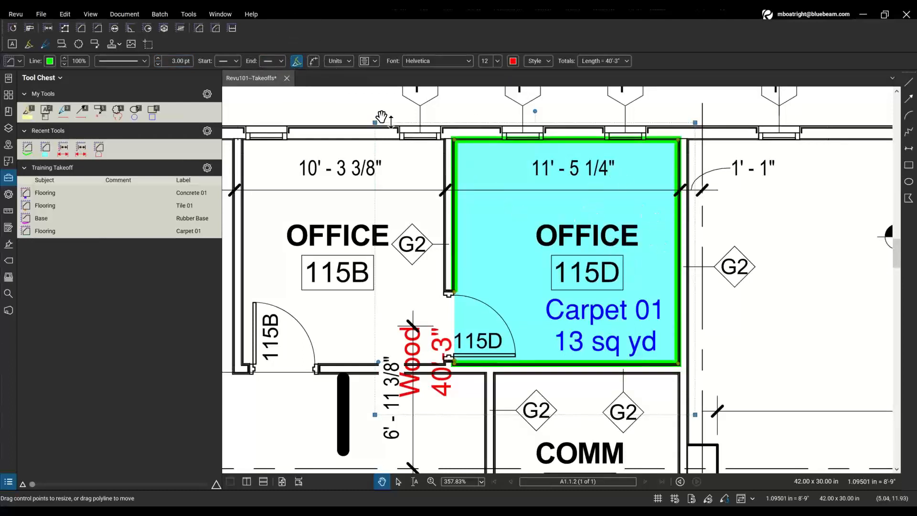
Step: Show the individual segment lengths on the Office 115D perimeter and hide them again
{"action": "left_click", "coordinate": [313, 64]}
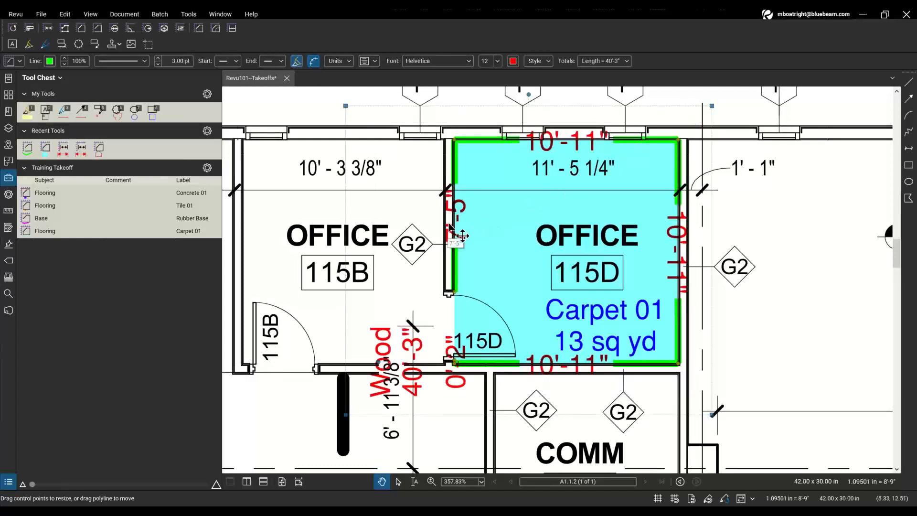
{"action": "key", "text": "ctrl"}
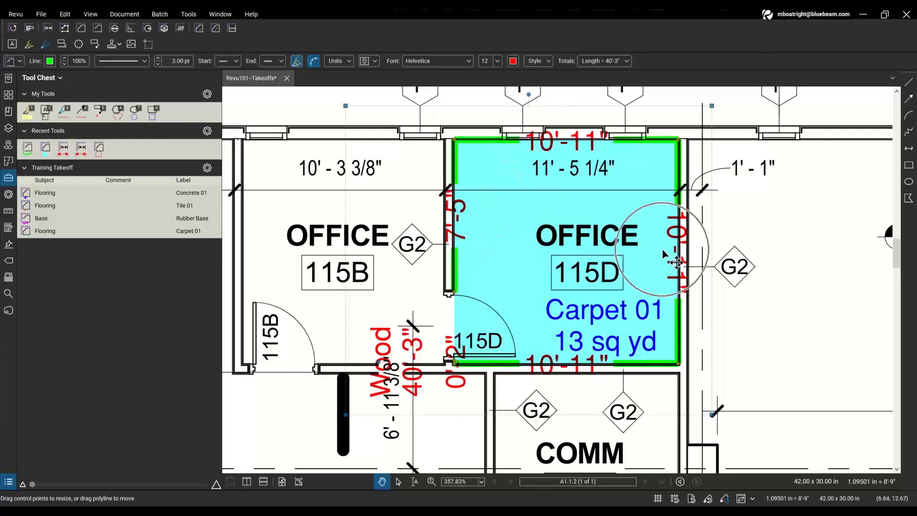
{"action": "key", "text": "ctrl"}
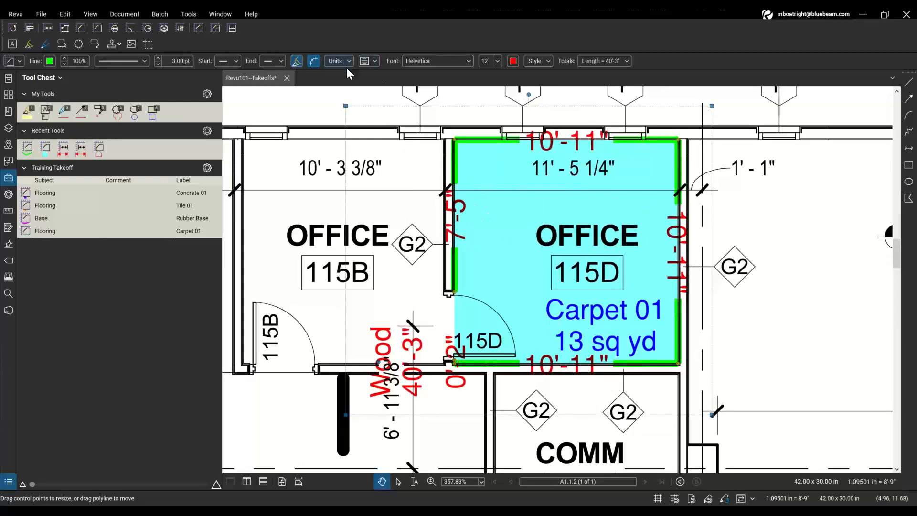
{"action": "left_click", "coordinate": [310, 62]}
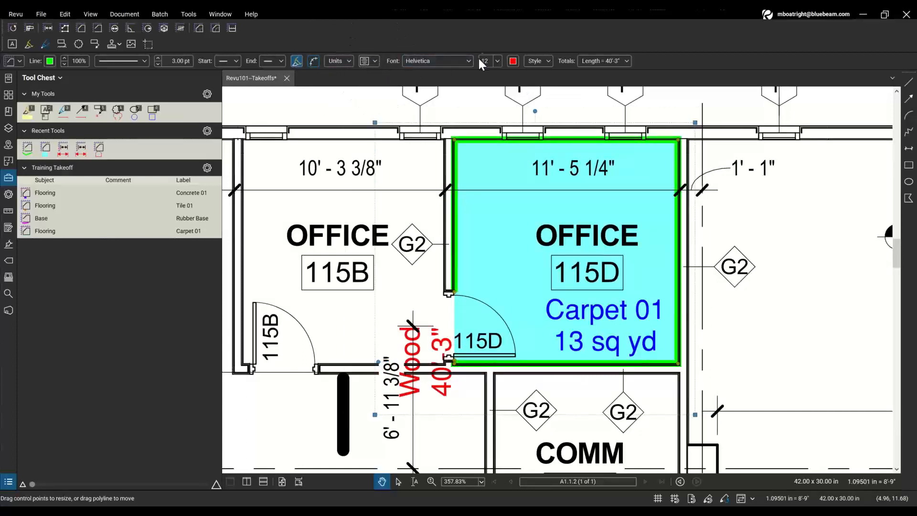
Step: Color the Wood caption green and place it horizontally inside Office 115D beside the Carpet 01 caption
{"action": "left_click", "coordinate": [512, 60]}
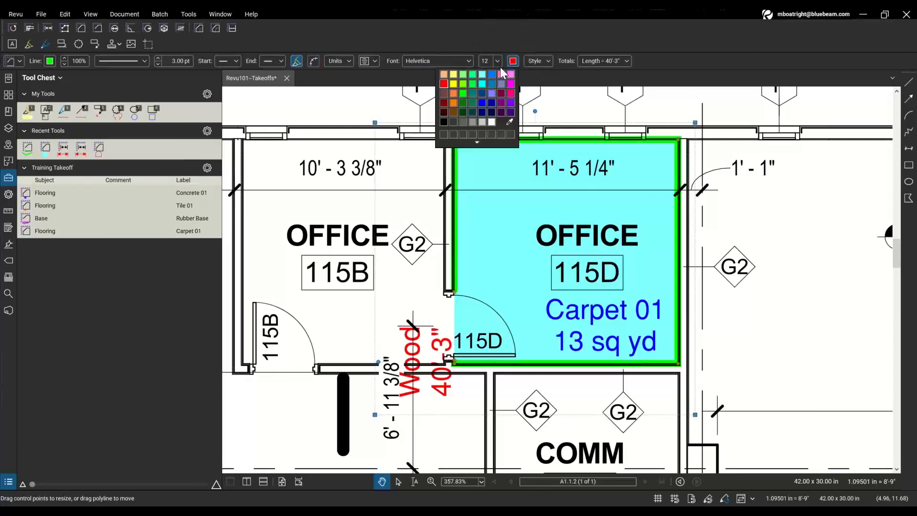
{"action": "left_click", "coordinate": [463, 95]}
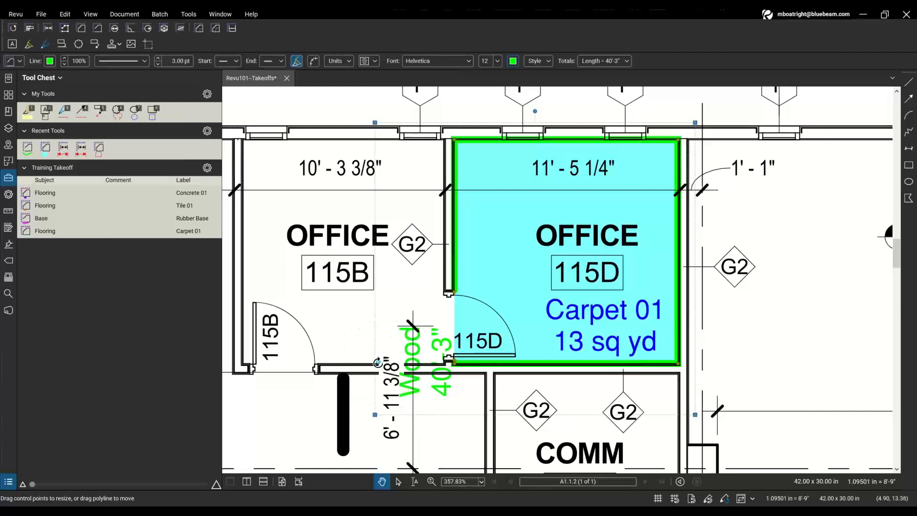
{"action": "left_click_drag", "start_coordinate": [379, 364], "coordinate": [419, 320]}
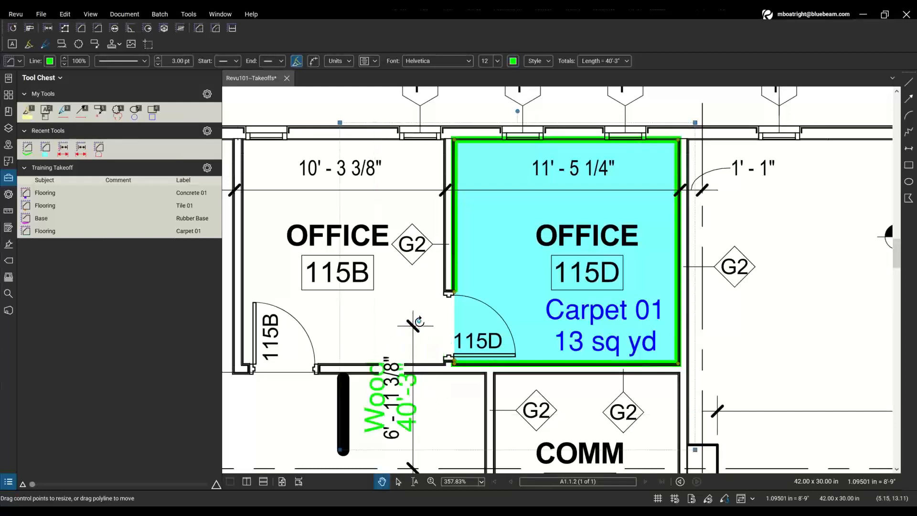
{"action": "key", "text": "ctrl+z"}
{"action": "key", "text": "v"}
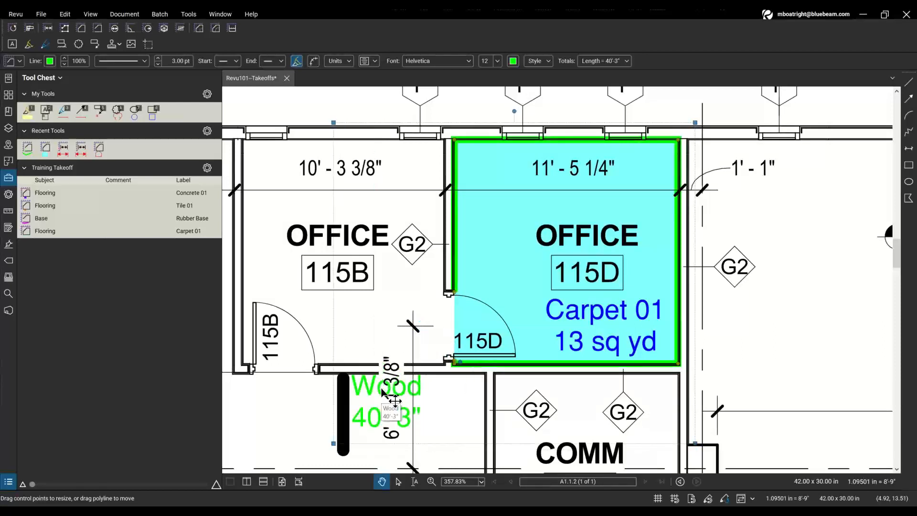
{"action": "left_click", "coordinate": [382, 391]}
{"action": "left_click_drag", "start_coordinate": [382, 390], "coordinate": [497, 306]}
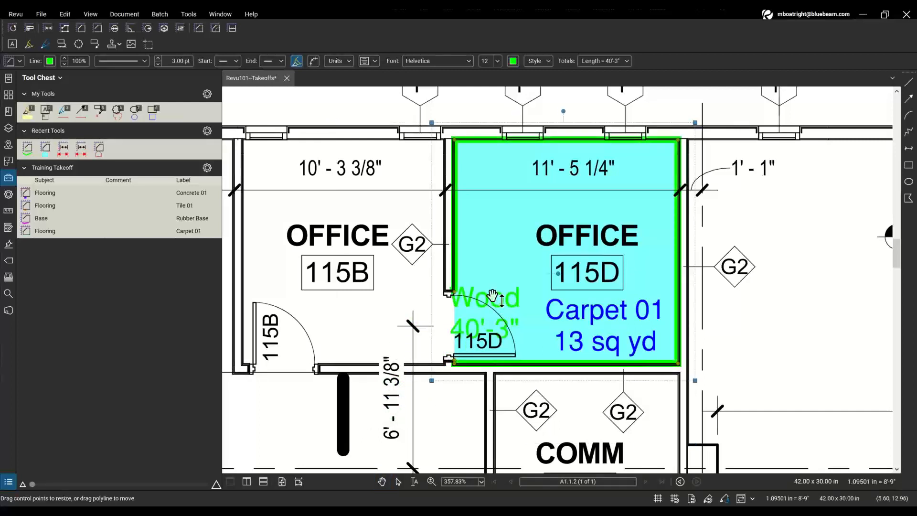
{"action": "key", "text": "Escape"}
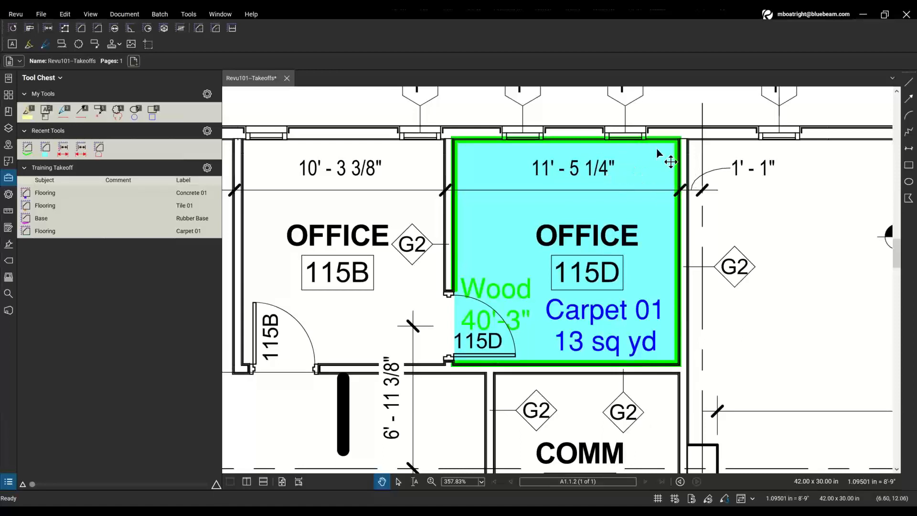
Step: Add the green Wood perimeter markup to the Training Takeoff tool set
{"action": "right_click", "coordinate": [679, 141]}
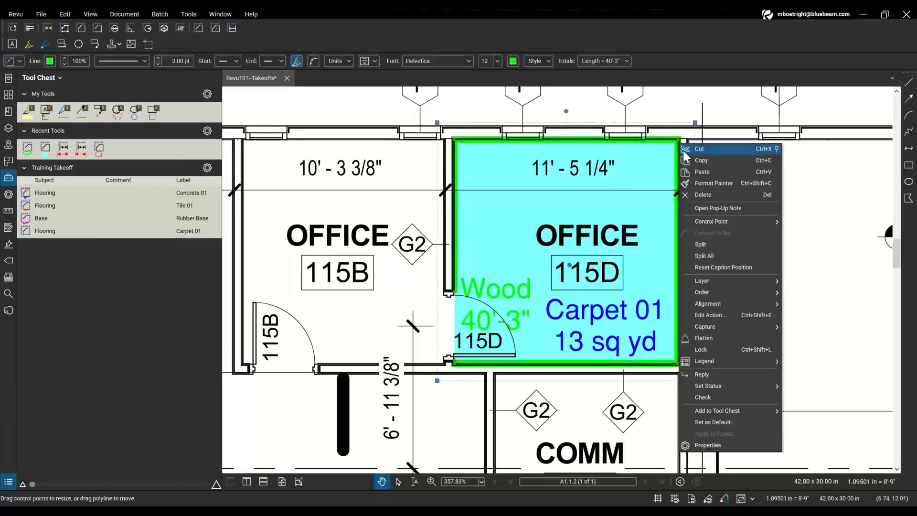
{"action": "mouse_move", "coordinate": [733, 409]}
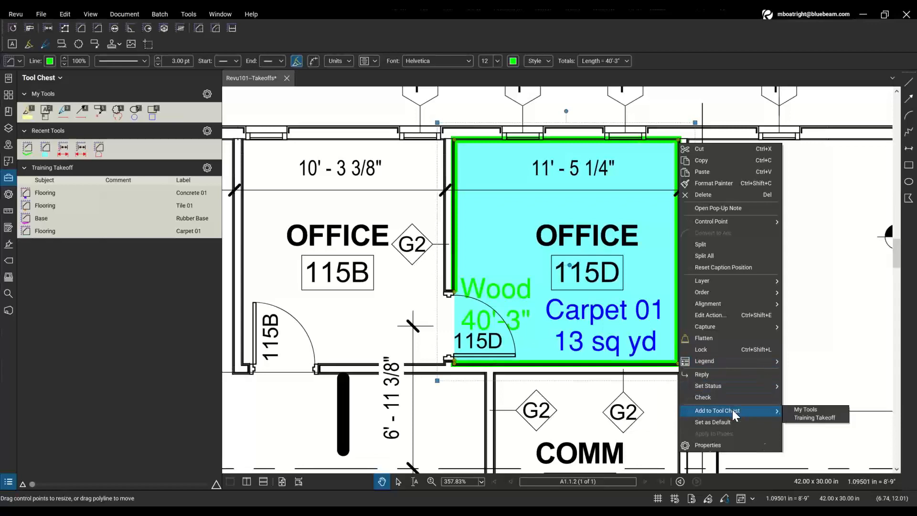
{"action": "left_click", "coordinate": [818, 420]}
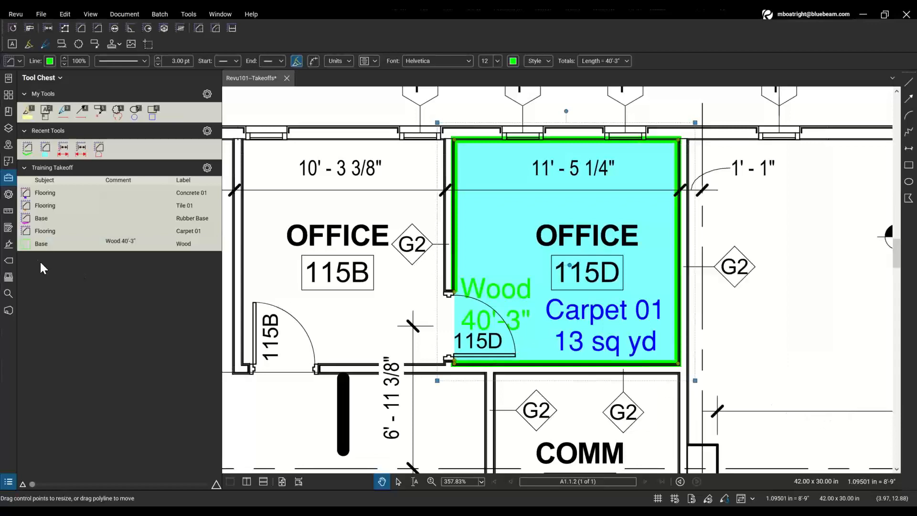
Step: Bring Office 112C into view and switch the Wood base tool in the Training Takeoff set to properties mode
{"action": "scroll", "coordinate": [652, 360], "scroll_direction": "down", "scroll_amount": 3}
{"action": "left_click_drag", "start_coordinate": [694, 330], "coordinate": [442, 66]}
{"action": "left_click_drag", "start_coordinate": [669, 231], "coordinate": [276, 213]}
{"action": "scroll", "coordinate": [737, 298], "scroll_direction": "up", "scroll_amount": 3}
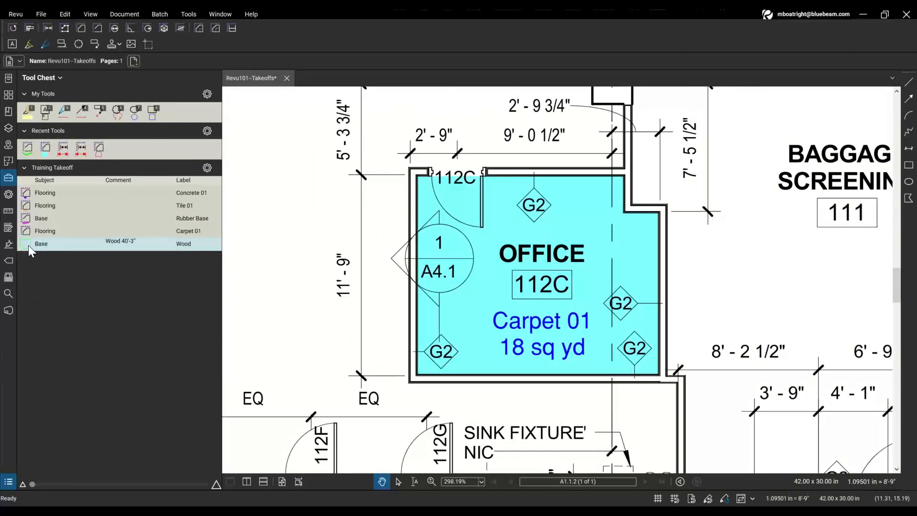
{"action": "left_click", "coordinate": [28, 245]}
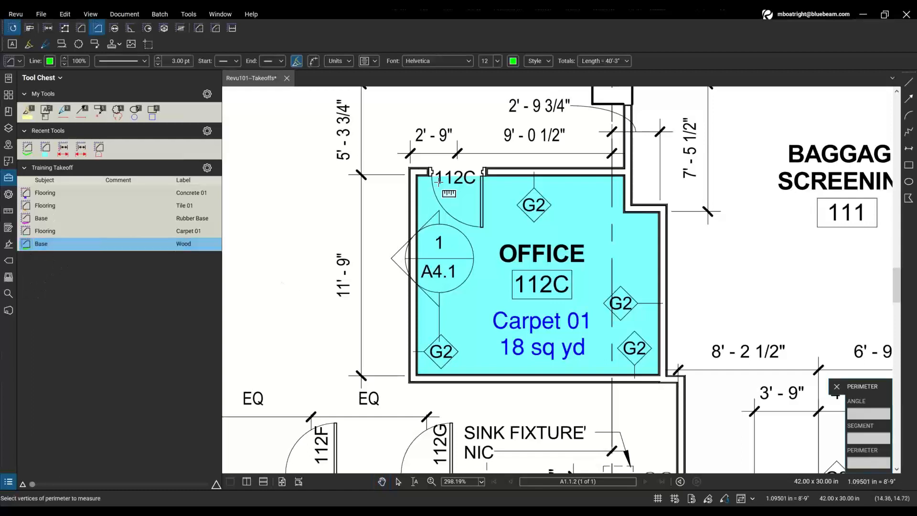
Step: Trace the Wood base perimeter along the inside walls of Office 112C, following the wall jog and leaving out the door opening
{"action": "left_click", "coordinate": [416, 176]}
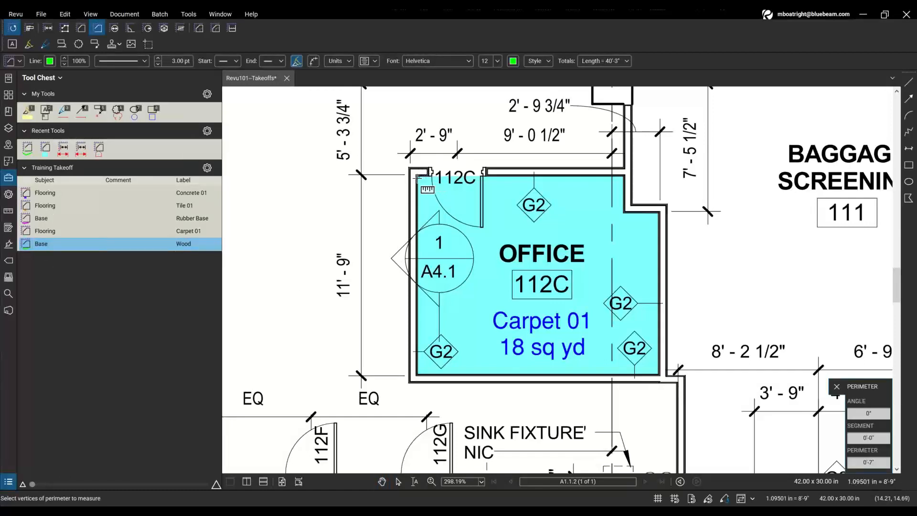
{"action": "left_click", "coordinate": [417, 376]}
{"action": "left_click", "coordinate": [658, 374]}
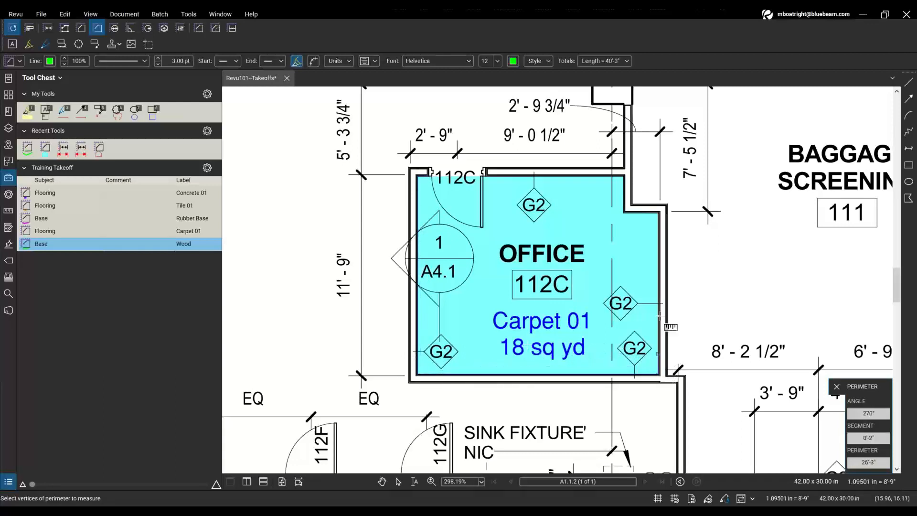
{"action": "left_click", "coordinate": [660, 213]}
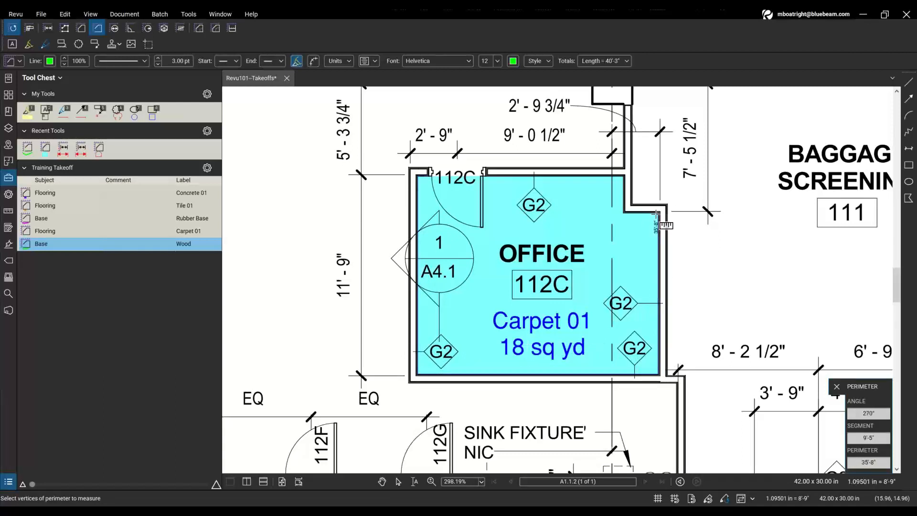
{"action": "left_click", "coordinate": [624, 213]}
{"action": "left_click", "coordinate": [623, 176]}
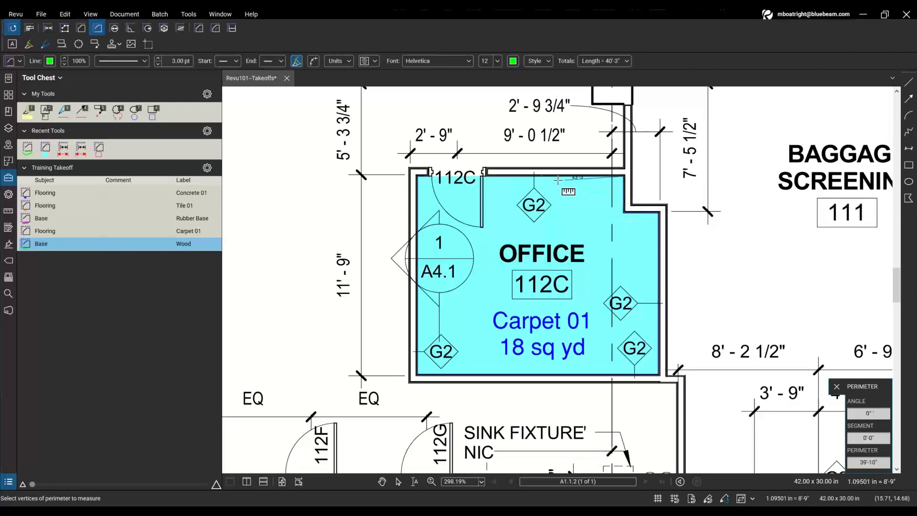
{"action": "double_click", "coordinate": [488, 175]}
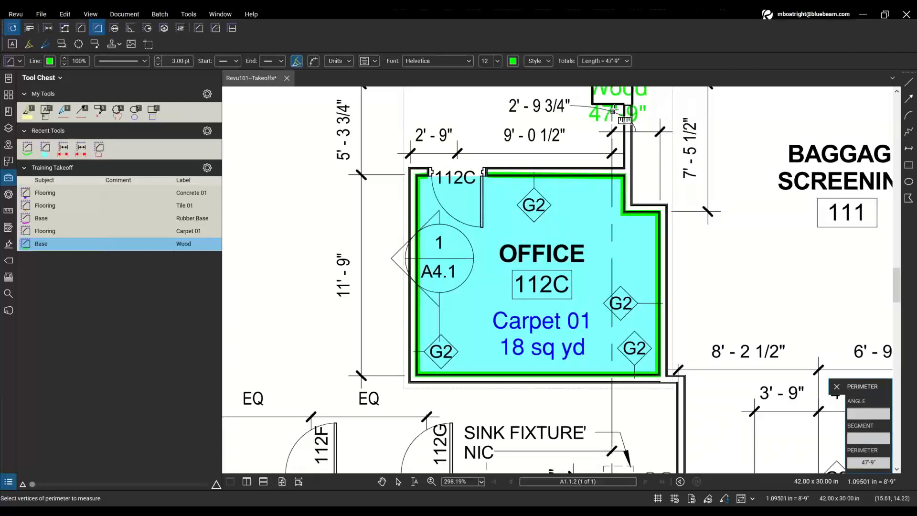
{"action": "scroll", "coordinate": [623, 118], "scroll_direction": "down", "scroll_amount": 1}
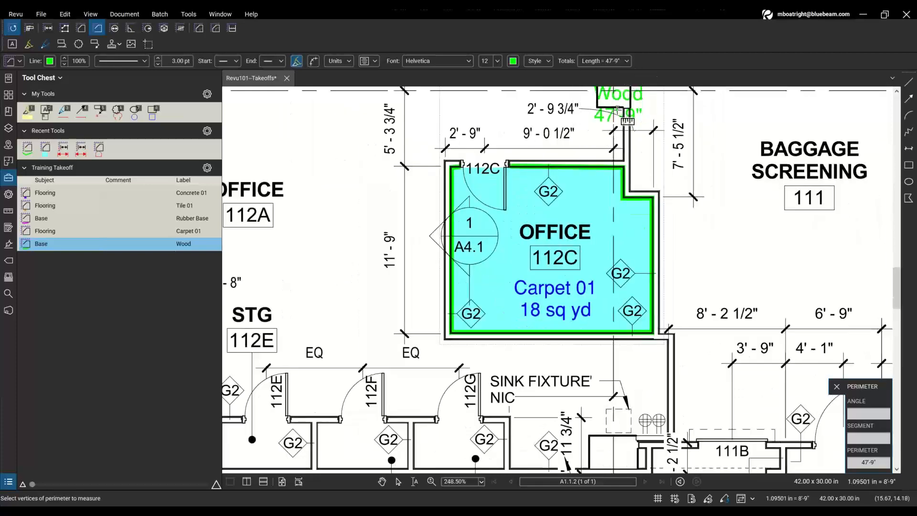
{"action": "scroll", "coordinate": [622, 118], "scroll_direction": "down", "scroll_amount": 1}
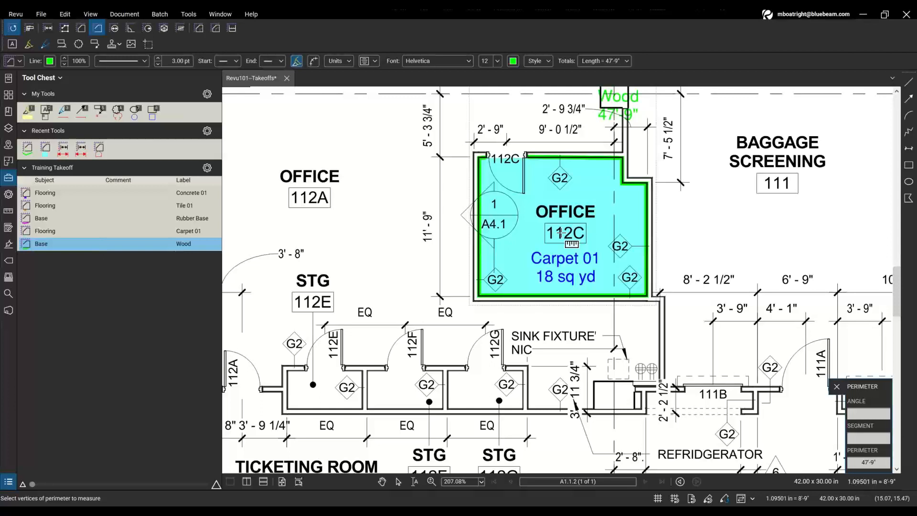
Step: Leave the perimeter tool, hide the Tool Chest and show the Markups List below the drawing
{"action": "key", "text": "Escape"}
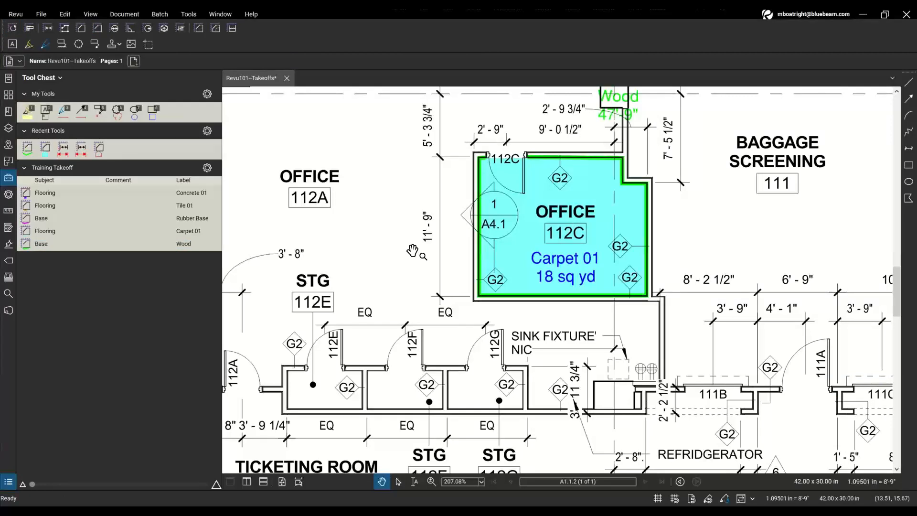
{"action": "left_click", "coordinate": [8, 185]}
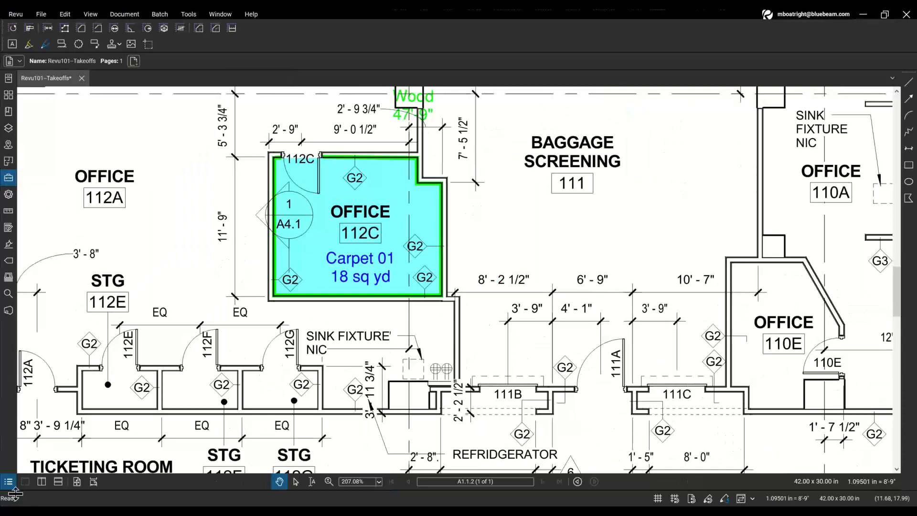
{"action": "left_click", "coordinate": [8, 483]}
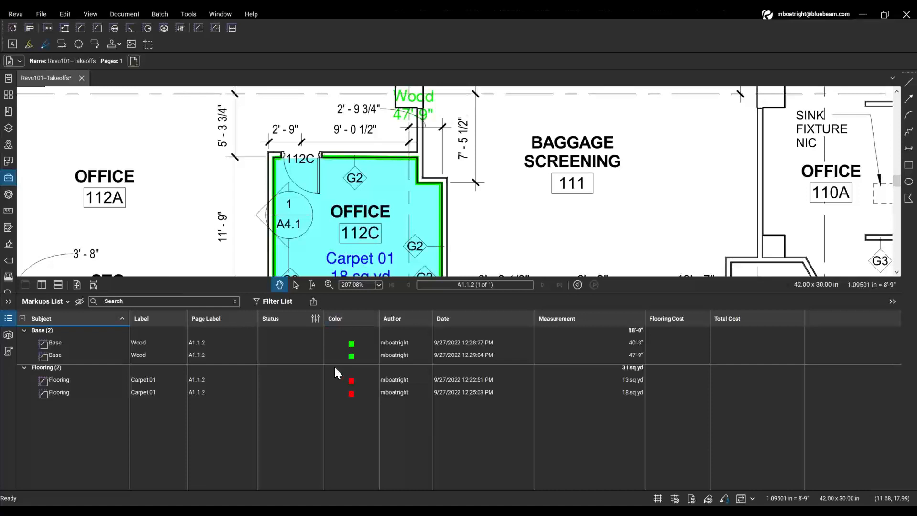
Step: Group and sort the Markups List by Label in ascending order
{"action": "left_click", "coordinate": [155, 319]}
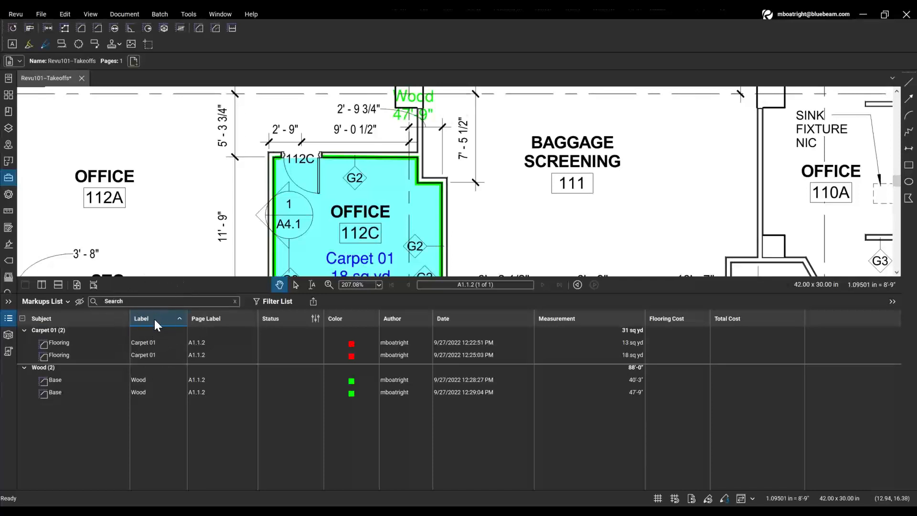
{"action": "left_click", "coordinate": [162, 318]}
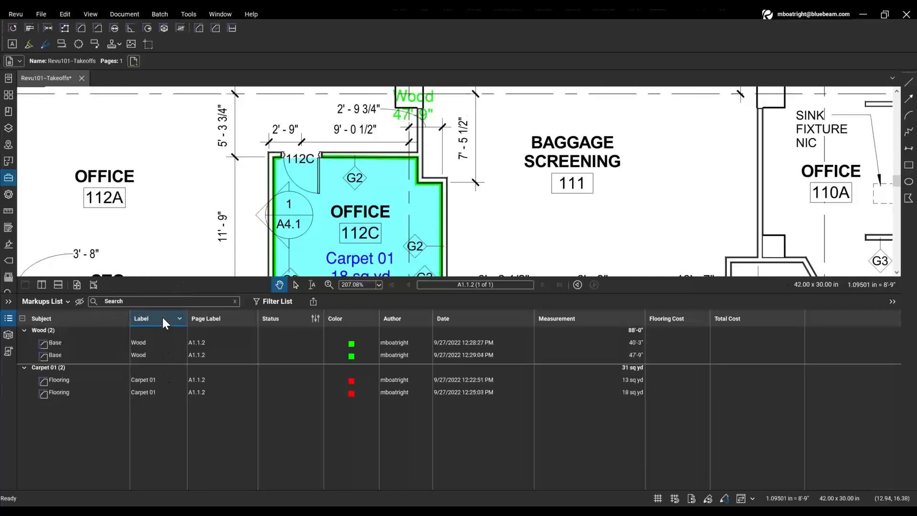
{"action": "left_click", "coordinate": [162, 317]}
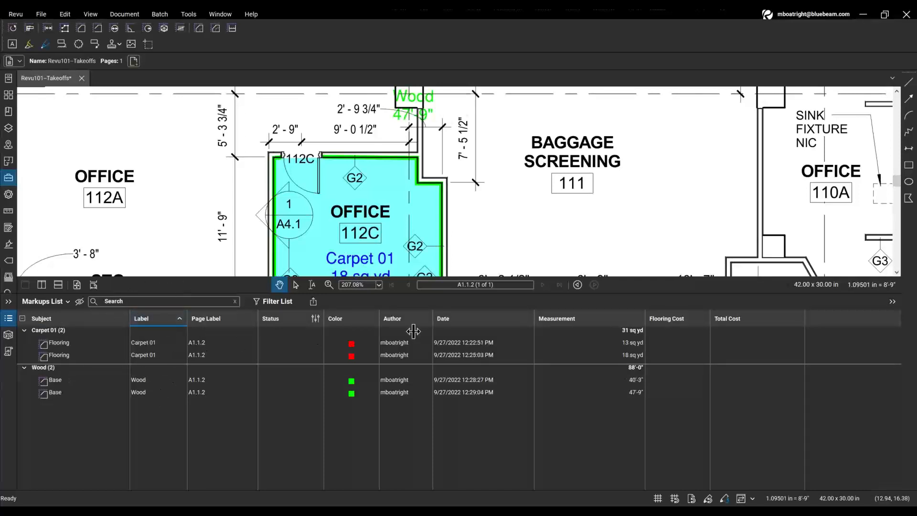
Step: Examine the measurement of each Carpet 01 and Wood markup, locating every entry on the floor plan
{"action": "left_click", "coordinate": [581, 316]}
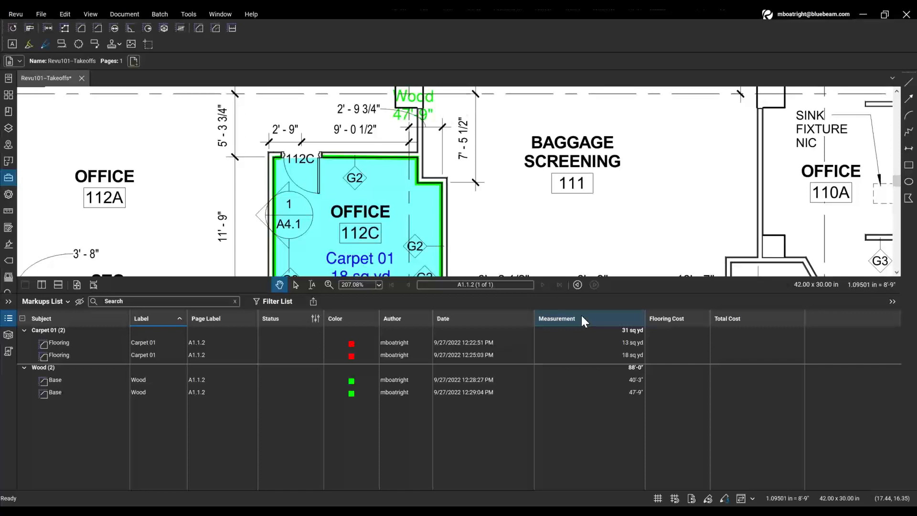
{"action": "left_click", "coordinate": [628, 344]}
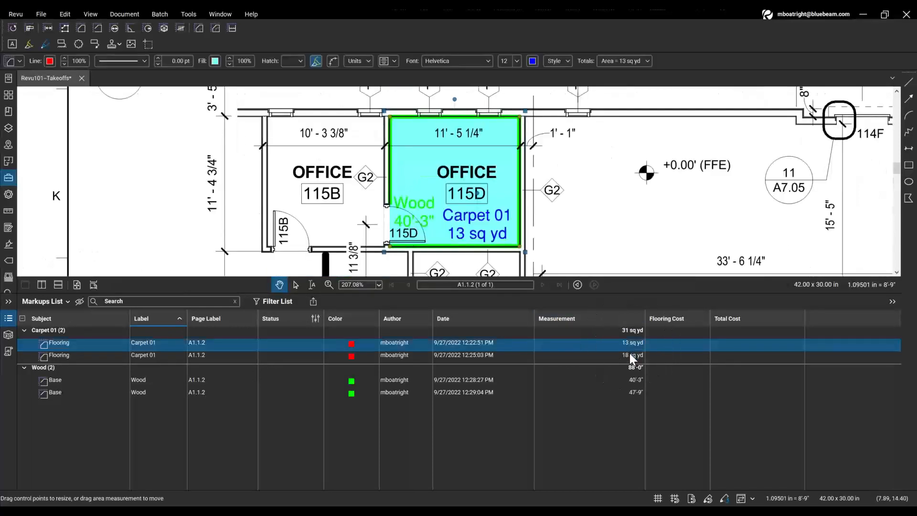
{"action": "left_click", "coordinate": [629, 354]}
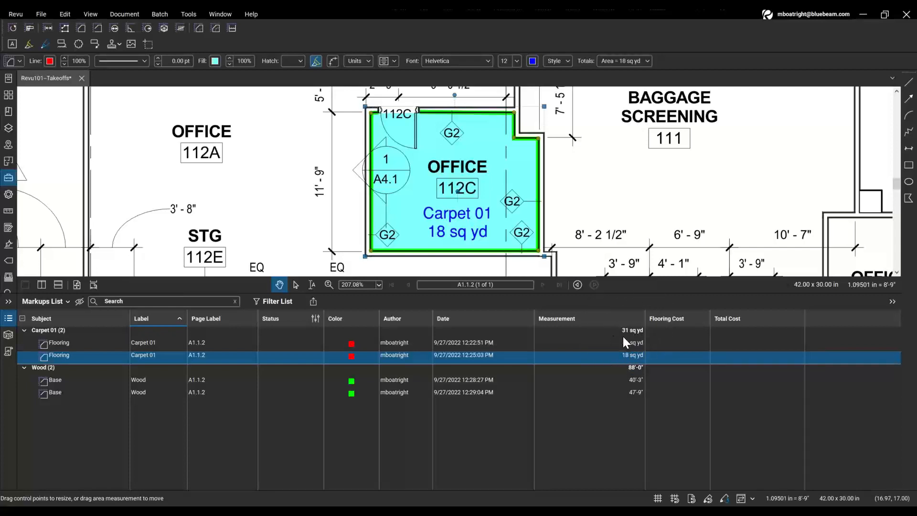
{"action": "left_click", "coordinate": [629, 382]}
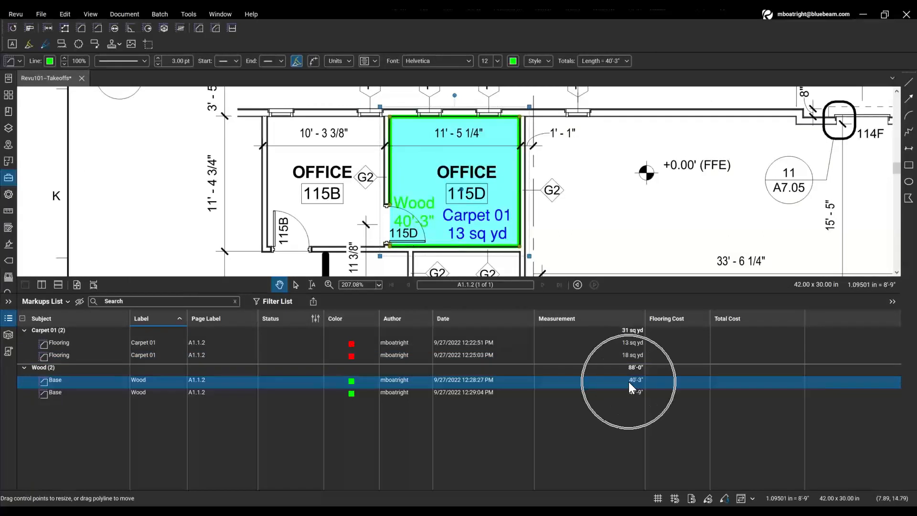
{"action": "left_click", "coordinate": [628, 392]}
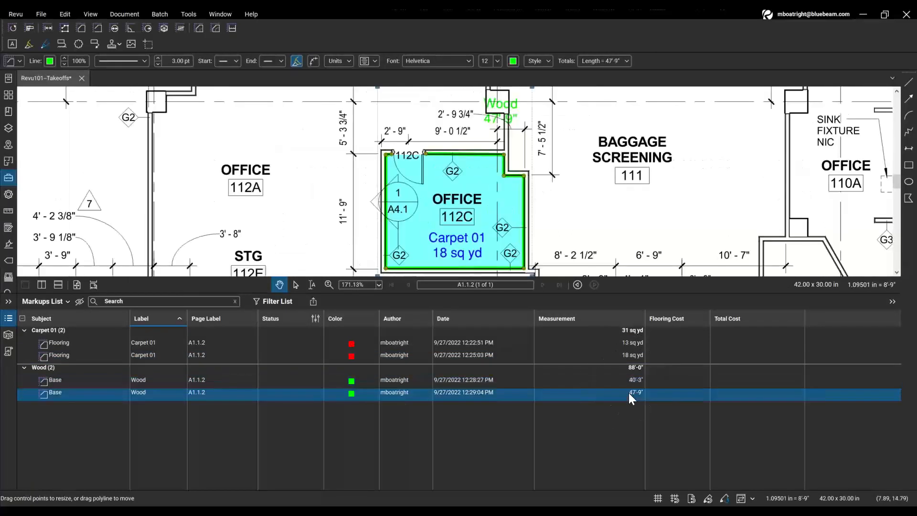
Step: Set the Flooring Cost of the Office 115D flooring markup to Carpet 01
{"action": "left_click", "coordinate": [626, 343]}
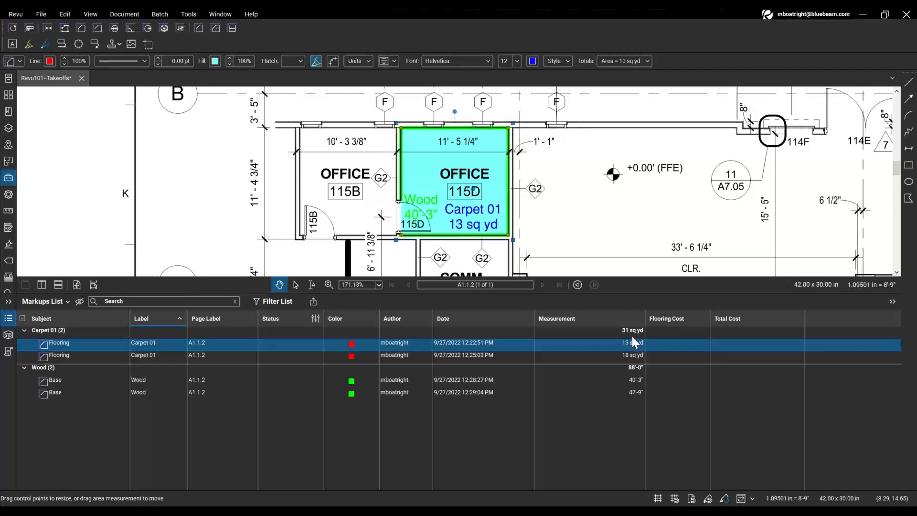
{"action": "left_click", "coordinate": [666, 326]}
{"action": "left_click", "coordinate": [671, 324]}
{"action": "left_click", "coordinate": [677, 346]}
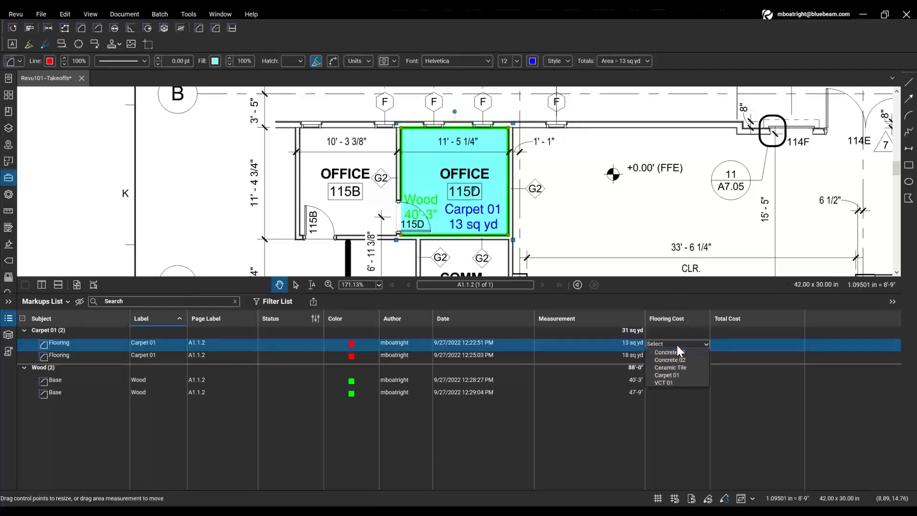
{"action": "left_click", "coordinate": [680, 376]}
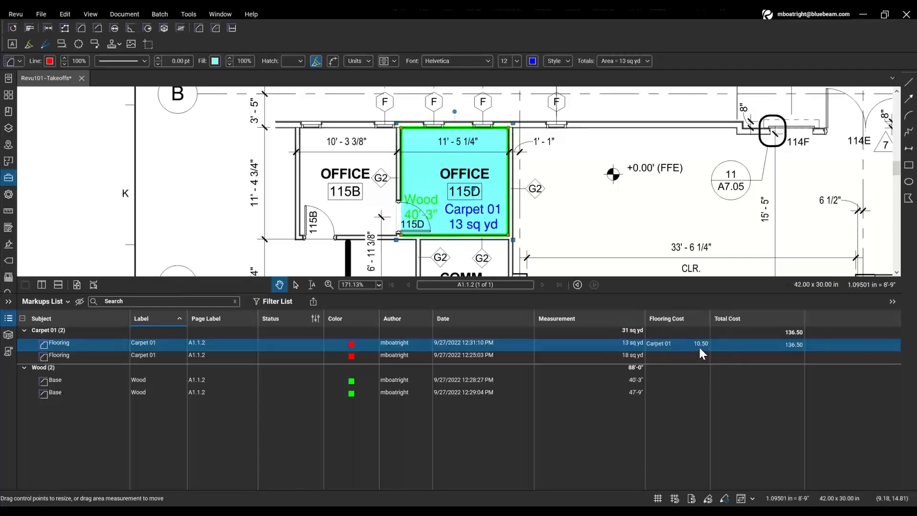
Step: Set the Flooring Cost of the Office 112C flooring markup to Carpet 01
{"action": "left_click", "coordinate": [668, 356]}
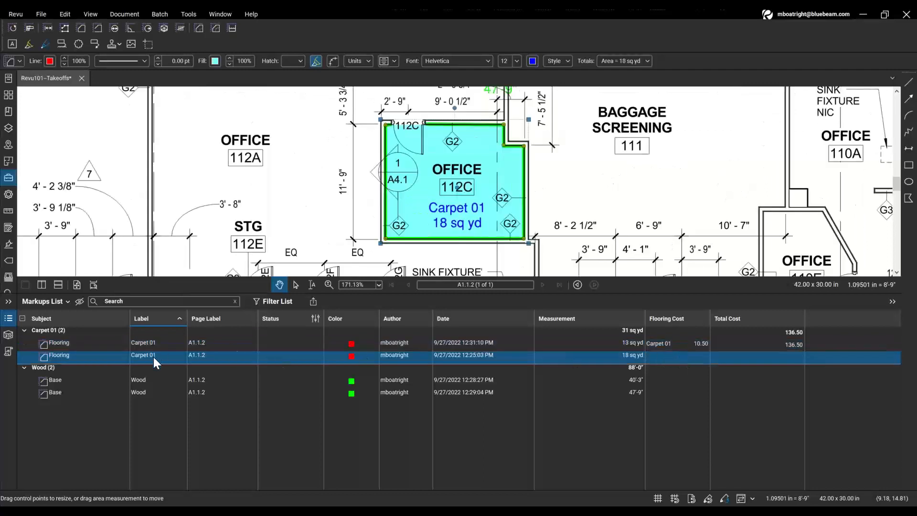
{"action": "left_click", "coordinate": [657, 357]}
{"action": "left_click", "coordinate": [676, 386]}
Step: Examine the unit rates, individual total costs and combined cost of the two Carpet 01 markups
{"action": "left_click", "coordinate": [676, 352]}
{"action": "left_click", "coordinate": [696, 348]}
{"action": "left_click", "coordinate": [741, 323]}
{"action": "left_click", "coordinate": [705, 352]}
{"action": "left_click", "coordinate": [796, 351]}
{"action": "left_click", "coordinate": [801, 347]}
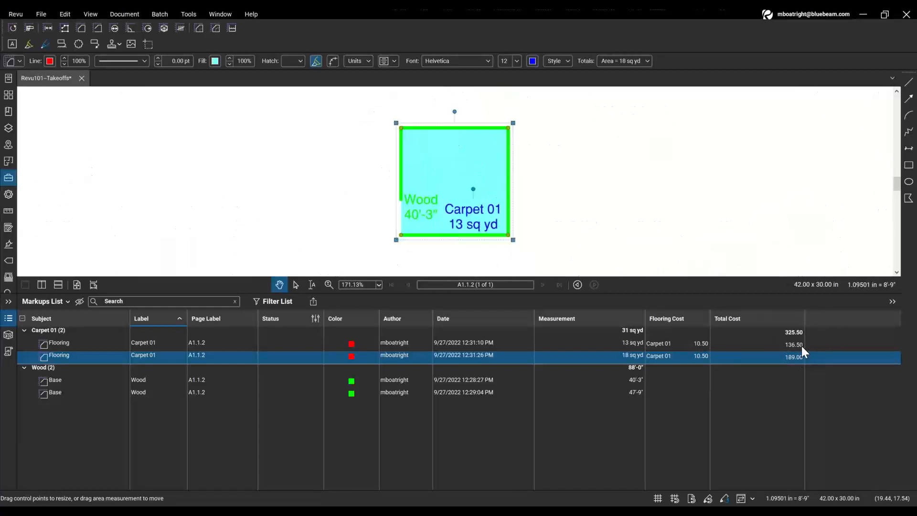
{"action": "left_click", "coordinate": [799, 354]}
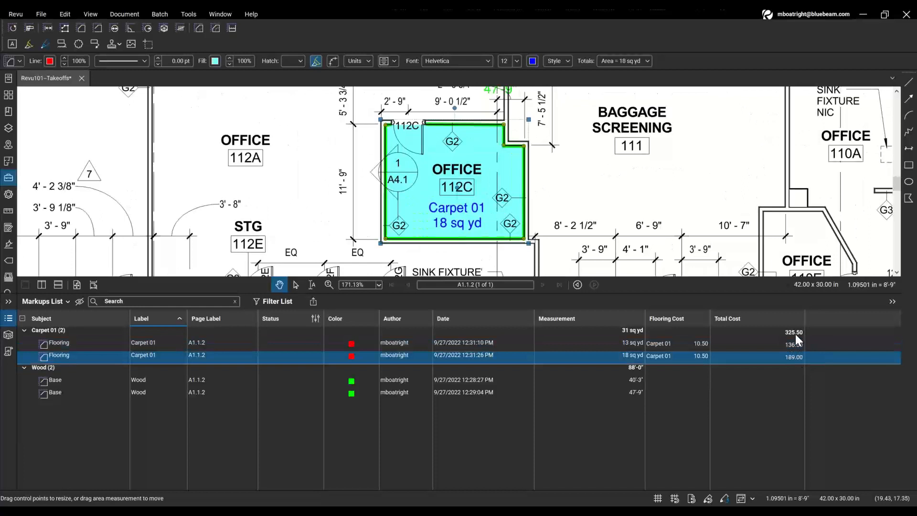
{"action": "left_click", "coordinate": [795, 334]}
{"action": "left_click", "coordinate": [684, 355]}
Step: Start a CSV summary of the markups and exclude the Status and Color columns from it
{"action": "left_click", "coordinate": [317, 303]}
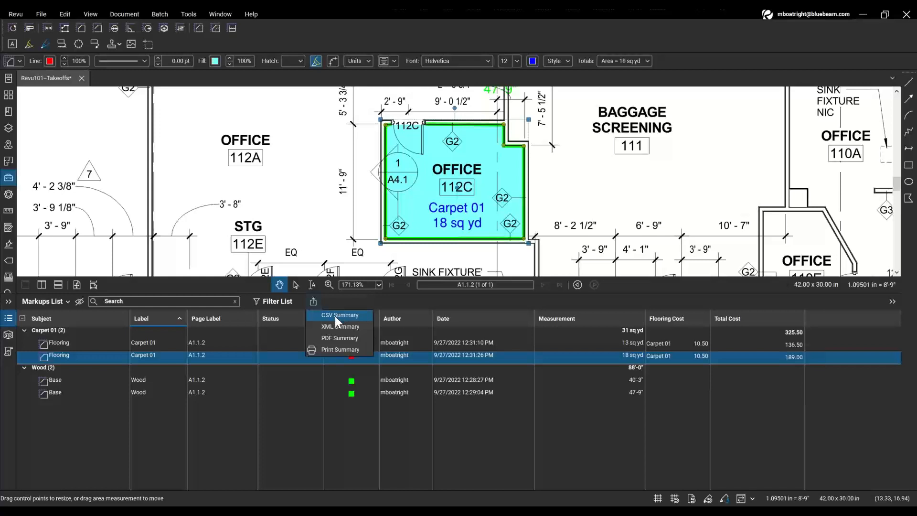
{"action": "left_click", "coordinate": [334, 316]}
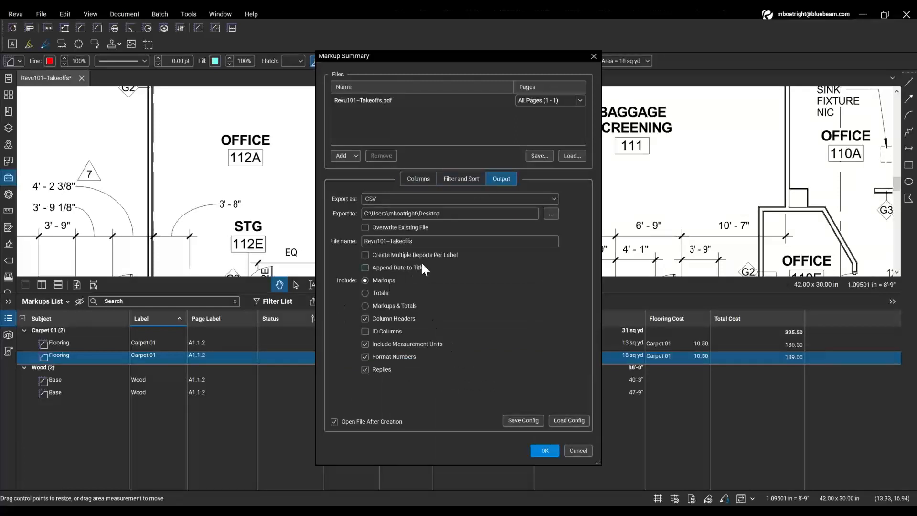
{"action": "left_click", "coordinate": [420, 179]}
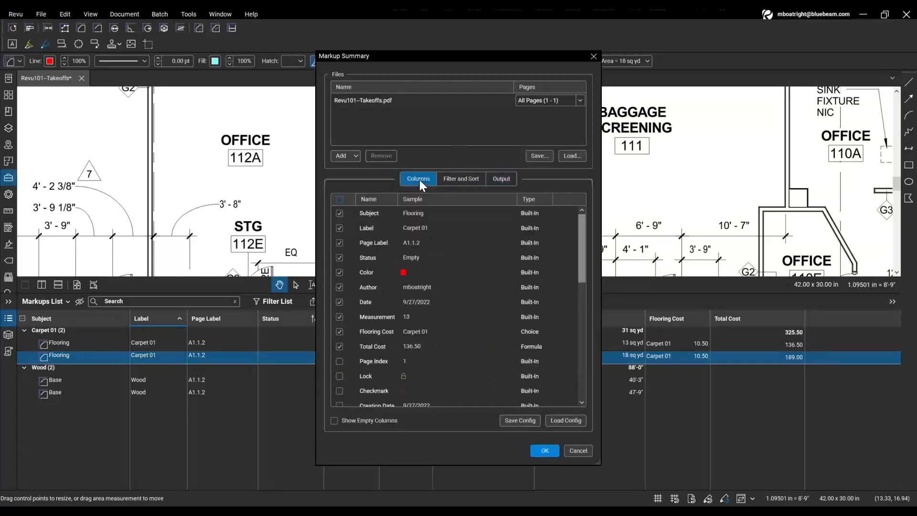
{"action": "key", "text": "ctrl"}
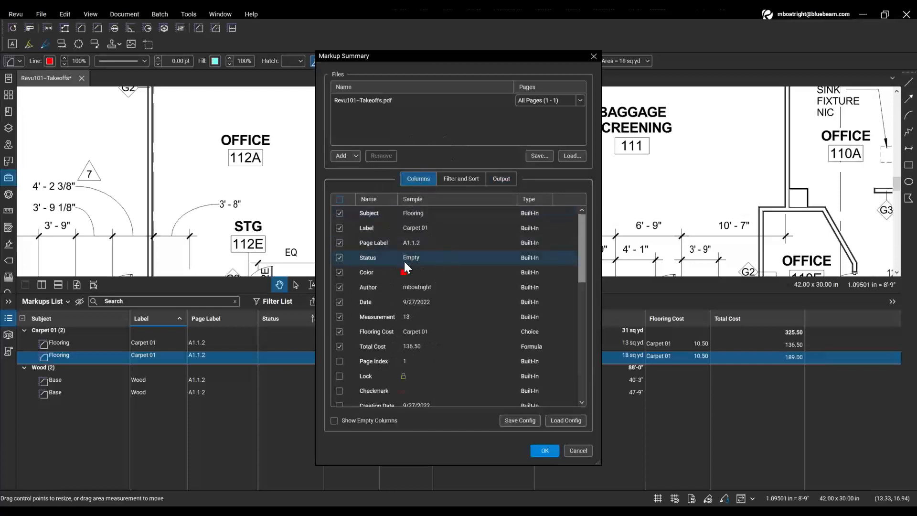
{"action": "key", "text": "ctrl"}
{"action": "left_click", "coordinate": [339, 257]}
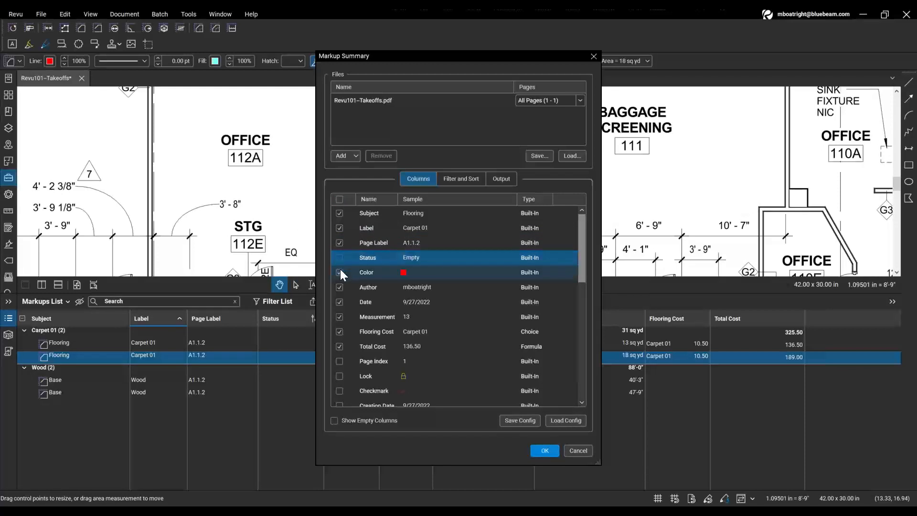
{"action": "left_click", "coordinate": [340, 268]}
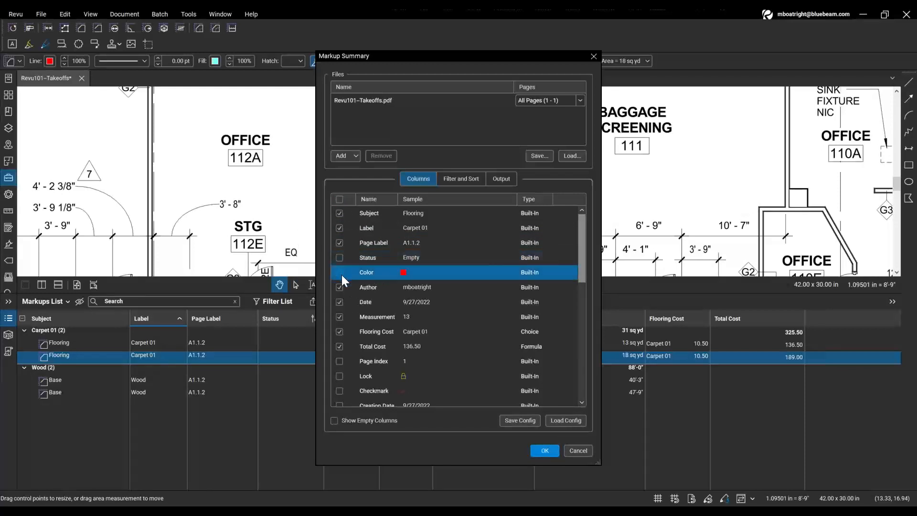
{"action": "key", "text": "ctrl"}
Step: Examine the summary's Subject and Label filter choices and its sort order settings
{"action": "left_click", "coordinate": [465, 179]}
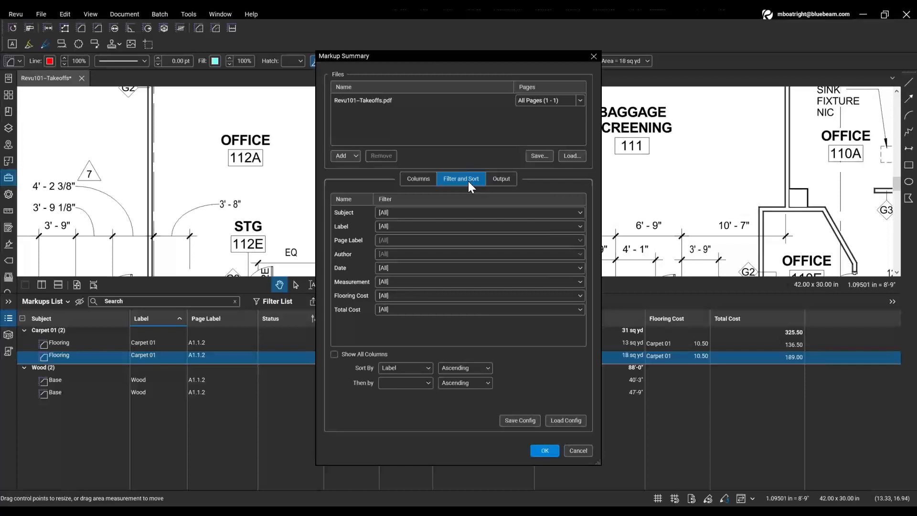
{"action": "left_click", "coordinate": [438, 211]}
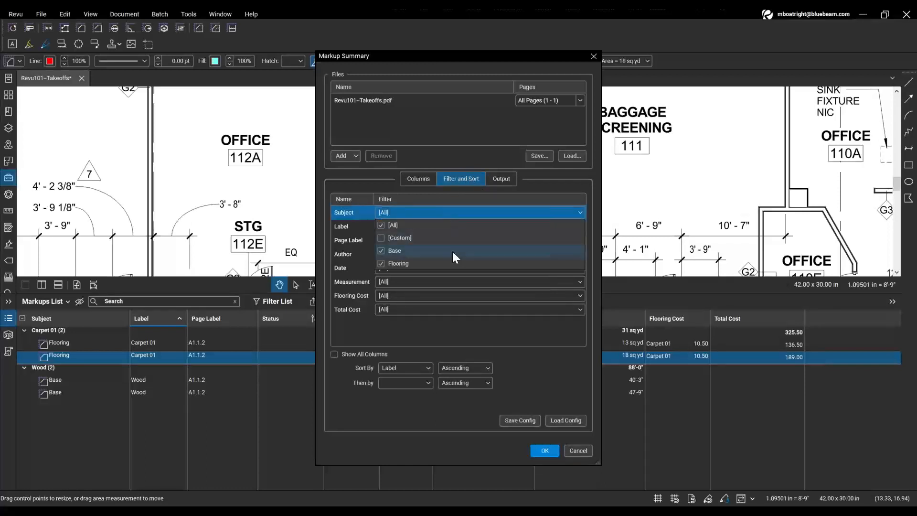
{"action": "left_click", "coordinate": [441, 194]}
{"action": "left_click", "coordinate": [428, 230]}
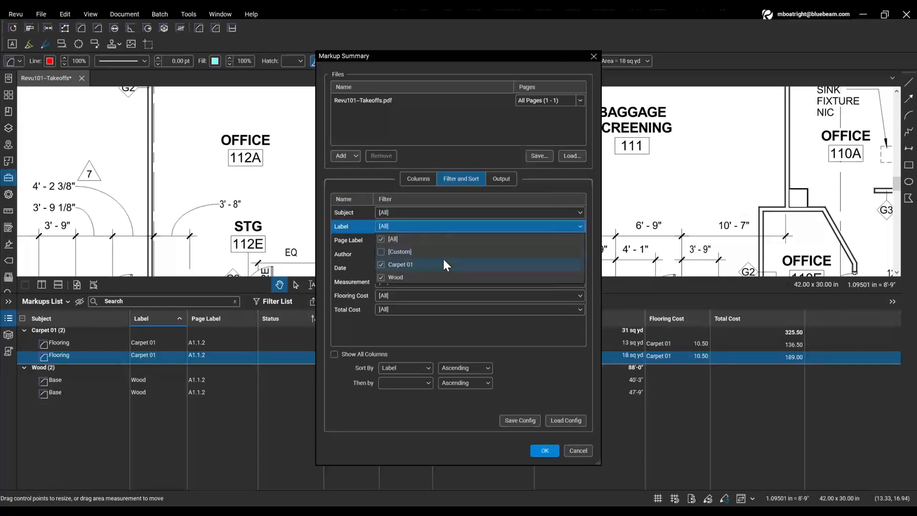
{"action": "left_click", "coordinate": [454, 225]}
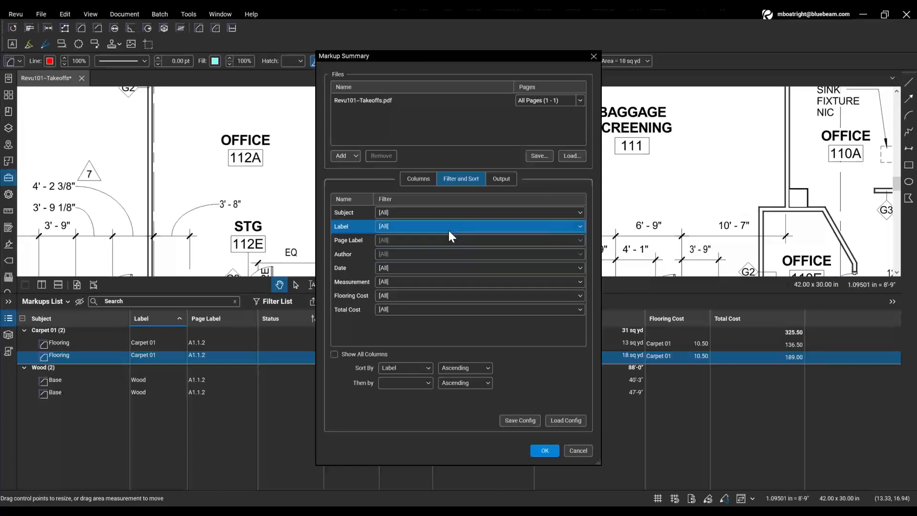
{"action": "key", "text": "ctrl"}
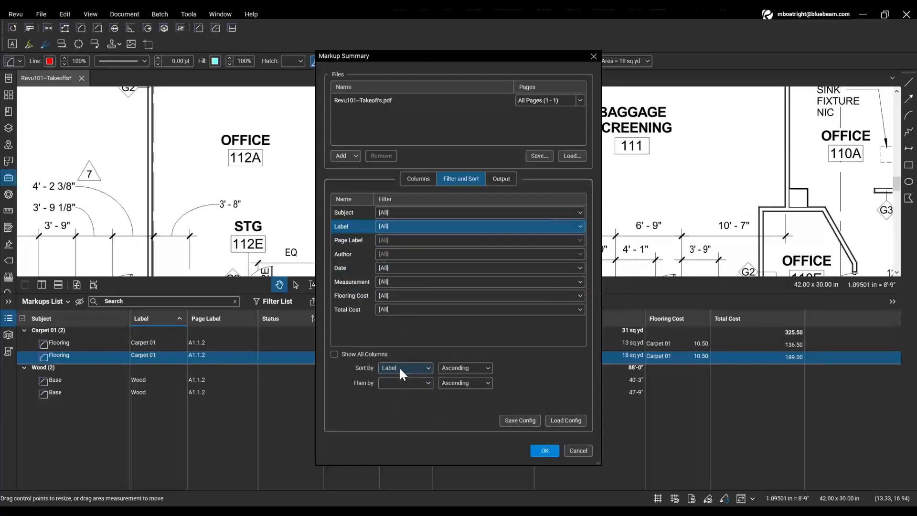
{"action": "key", "text": "ctrl"}
Step: Set the summary's CSV output to include Markups & Totals, checking the export destination and file name
{"action": "key", "text": "ctrl"}
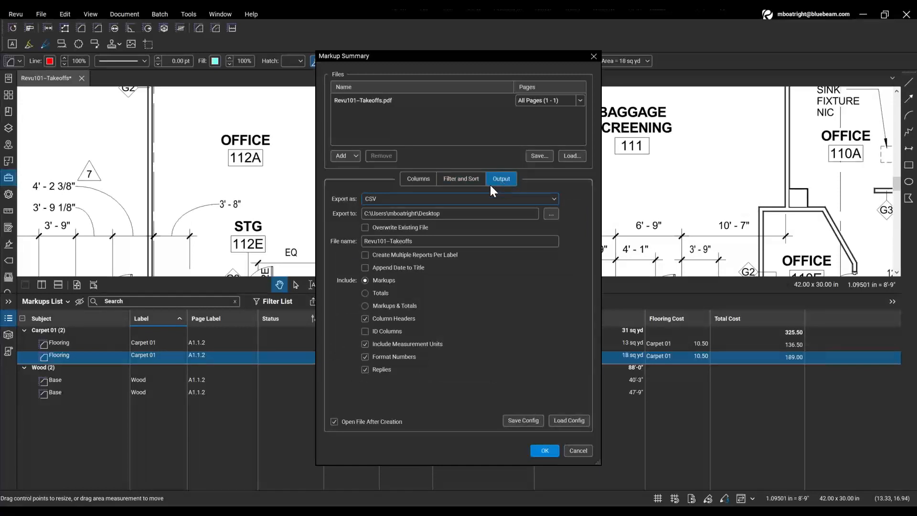
{"action": "left_click", "coordinate": [380, 199]}
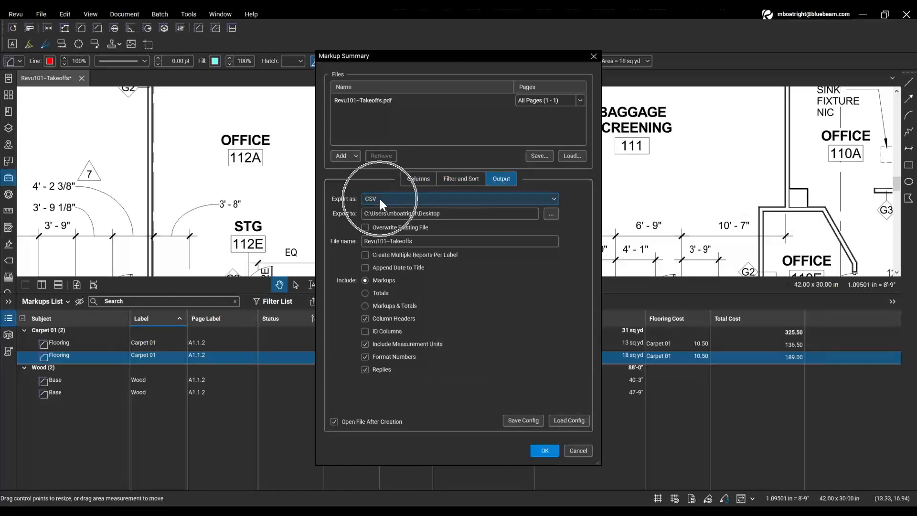
{"action": "left_click", "coordinate": [442, 219]}
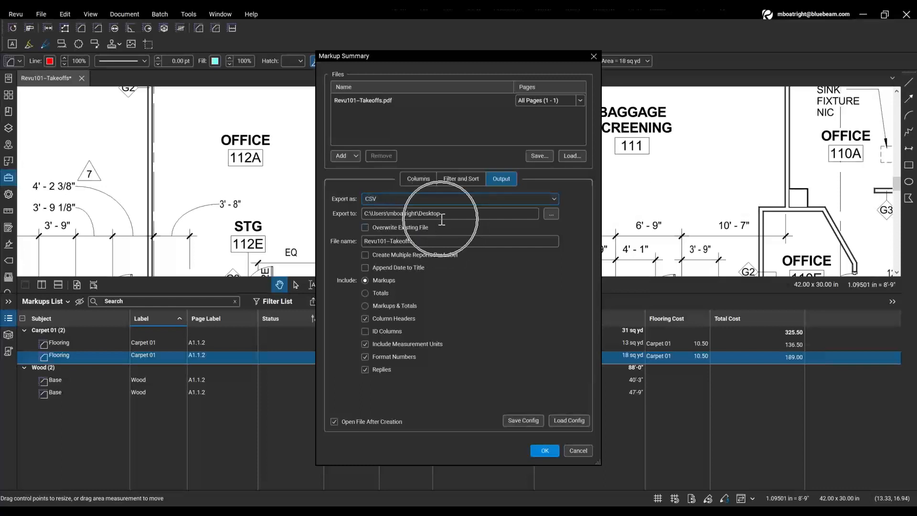
{"action": "left_click", "coordinate": [416, 250]}
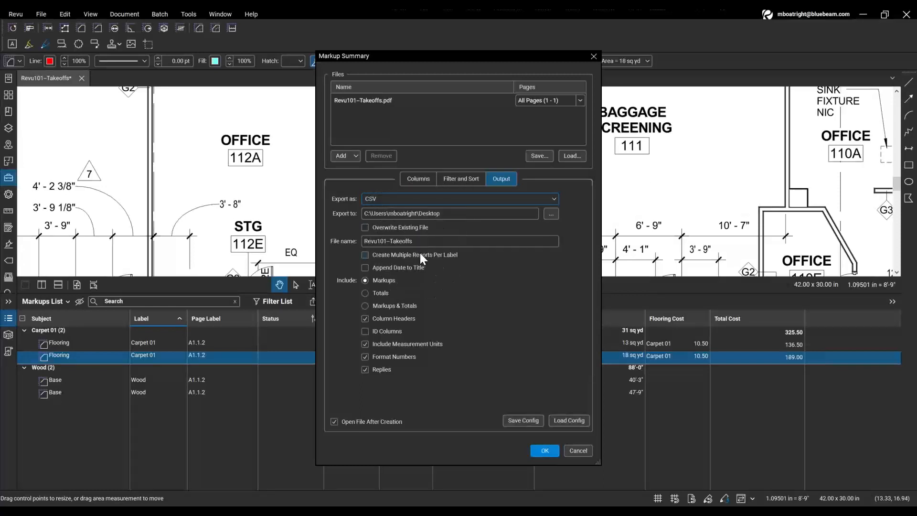
{"action": "left_click", "coordinate": [398, 290]}
{"action": "left_click", "coordinate": [414, 307]}
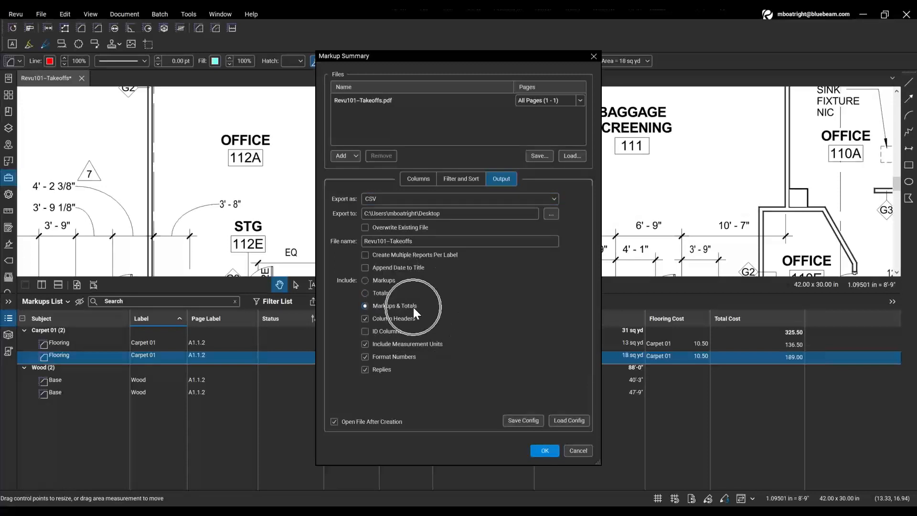
{"action": "left_click", "coordinate": [629, 348]}
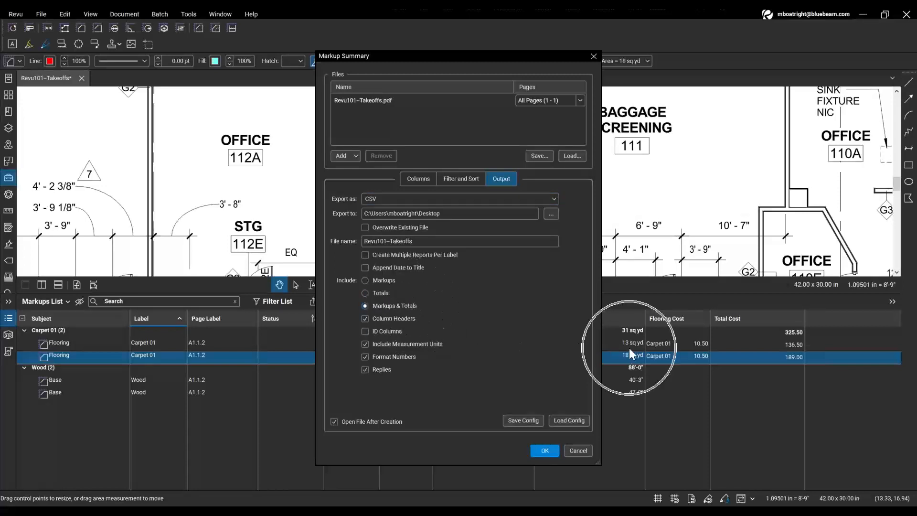
{"action": "left_click", "coordinate": [631, 361]}
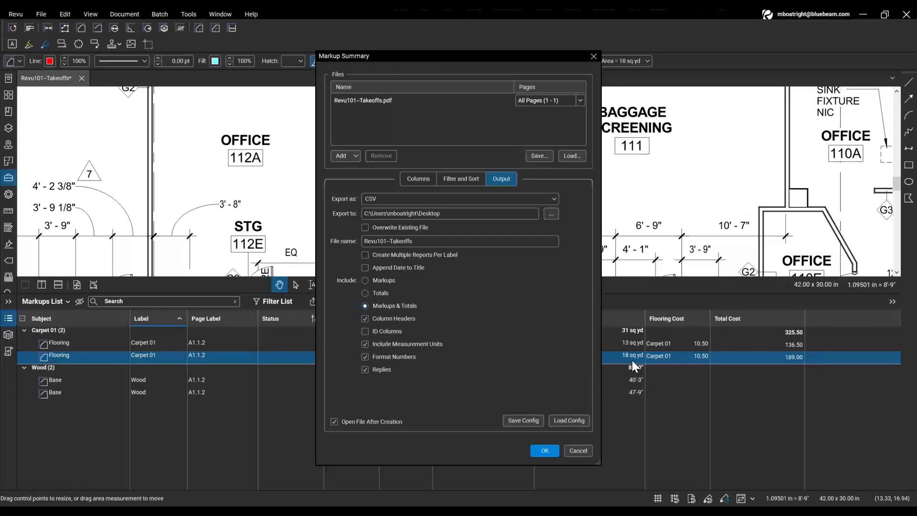
Step: Generate the Revu101--Takeoffs CSV summary with markups and totals, opening the created file in Excel
{"action": "left_click", "coordinate": [629, 333]}
{"action": "left_click", "coordinate": [632, 334]}
{"action": "left_click", "coordinate": [410, 308]}
{"action": "left_click", "coordinate": [545, 451]}
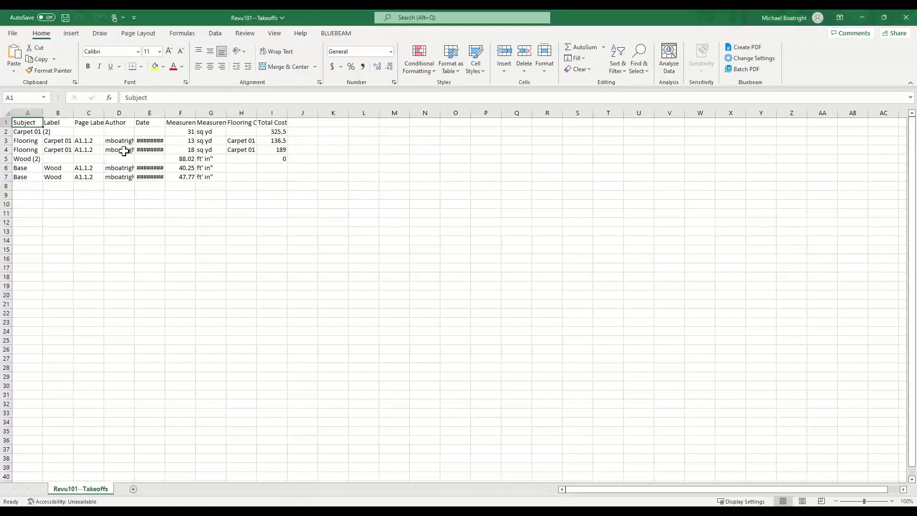
Step: Autofit the Subject, Author, Date, Measurement, Measurement Unit, Flooring Cost and Total Cost columns to their contents
{"action": "double_click", "coordinate": [43, 113]}
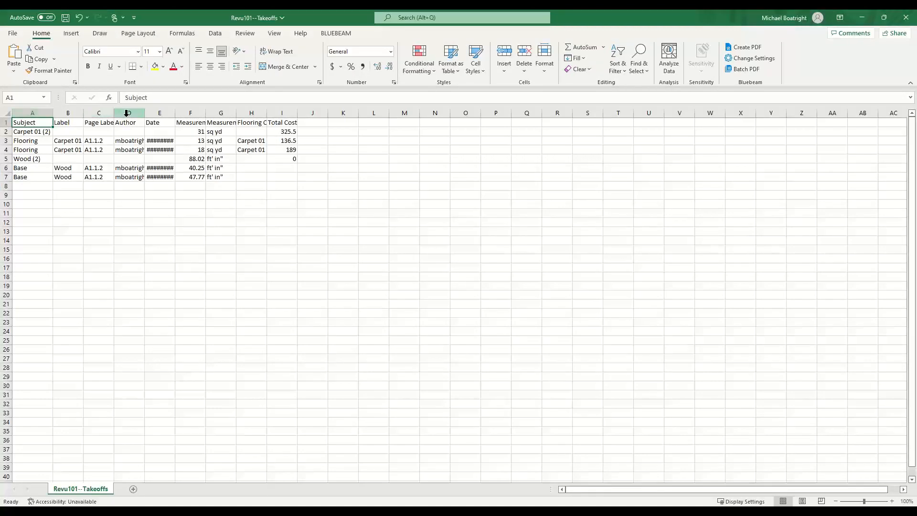
{"action": "double_click", "coordinate": [144, 113]}
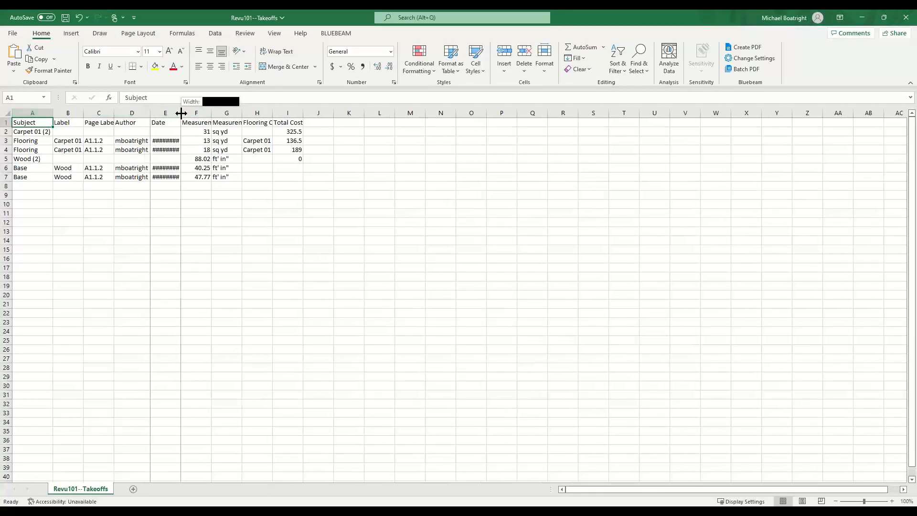
{"action": "double_click", "coordinate": [181, 114]}
{"action": "double_click", "coordinate": [232, 113]}
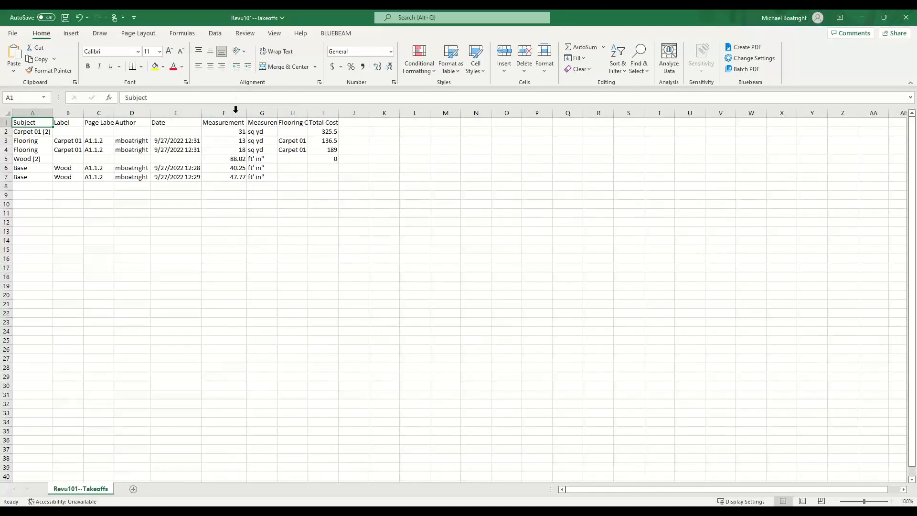
{"action": "double_click", "coordinate": [278, 113]}
{"action": "double_click", "coordinate": [337, 114]}
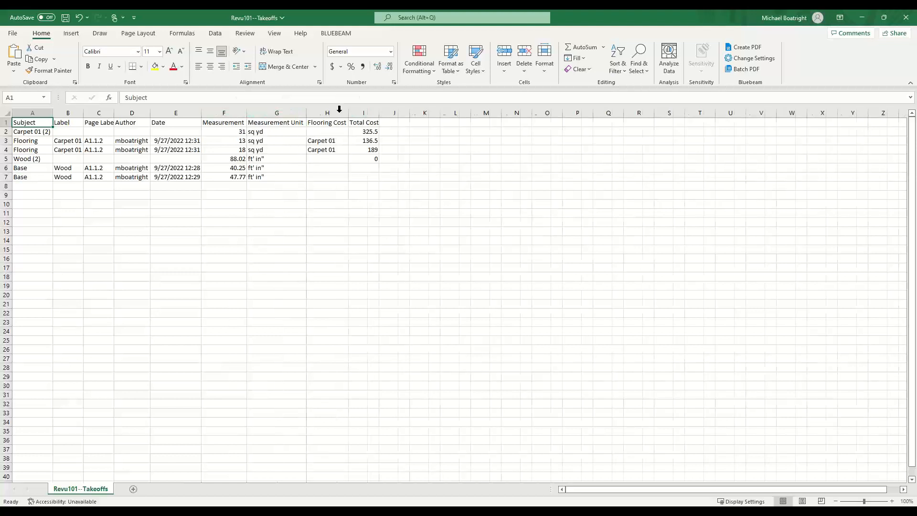
{"action": "double_click", "coordinate": [379, 113]}
{"action": "key", "text": "ctrl"}
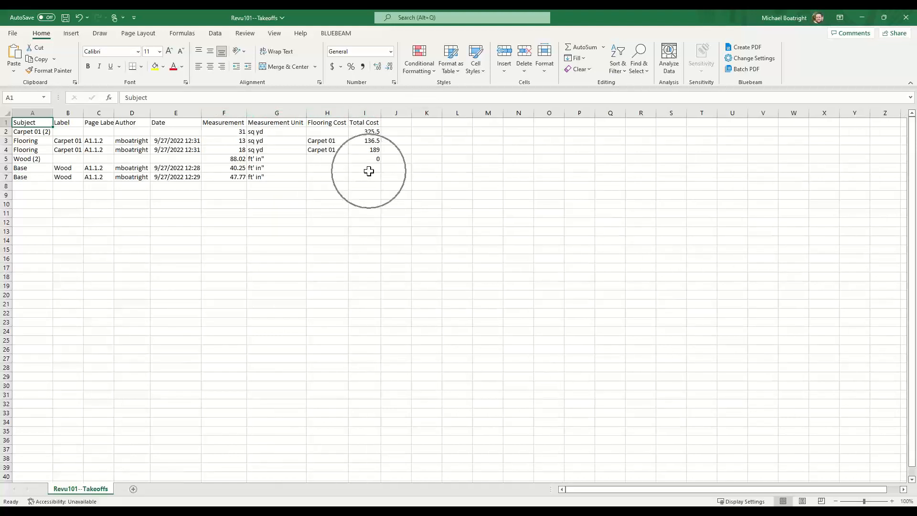